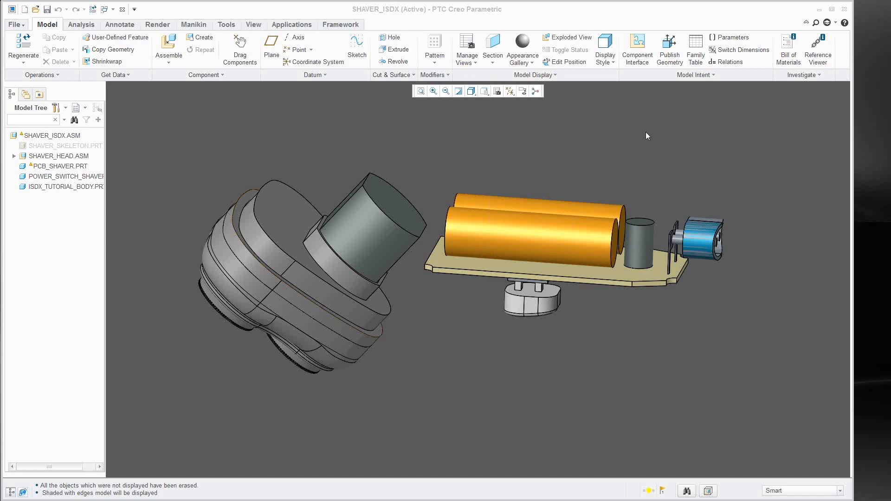
mouse_move(539, 161)
middle_down()
mouse_move(527, 192)
mouse_move(508, 195)
mouse_move(518, 201)
middle_up()
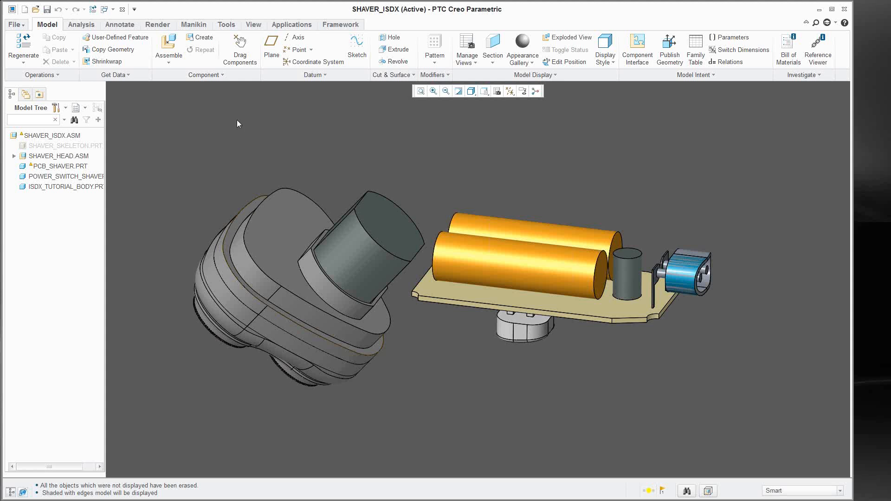
shift+middle_drag(410, 172, 441, 161)
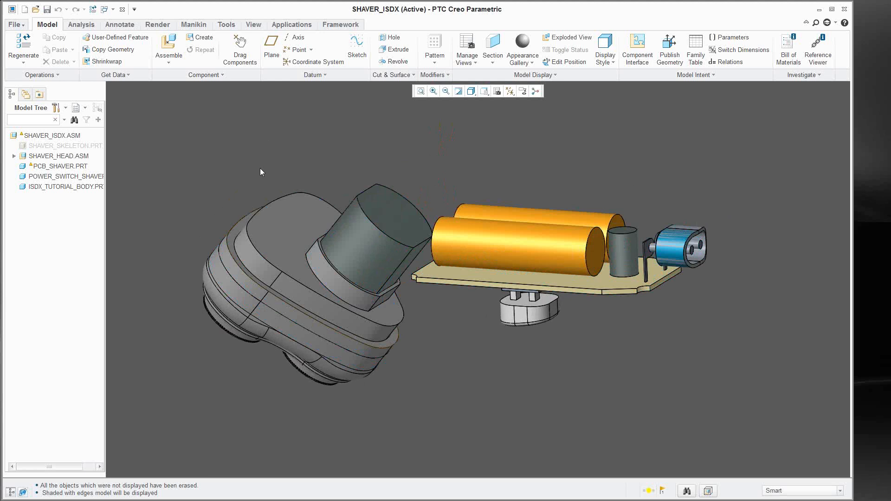
mouse_move(424, 192)
middle_down()
mouse_move(417, 200)
mouse_move(480, 197)
middle_up()
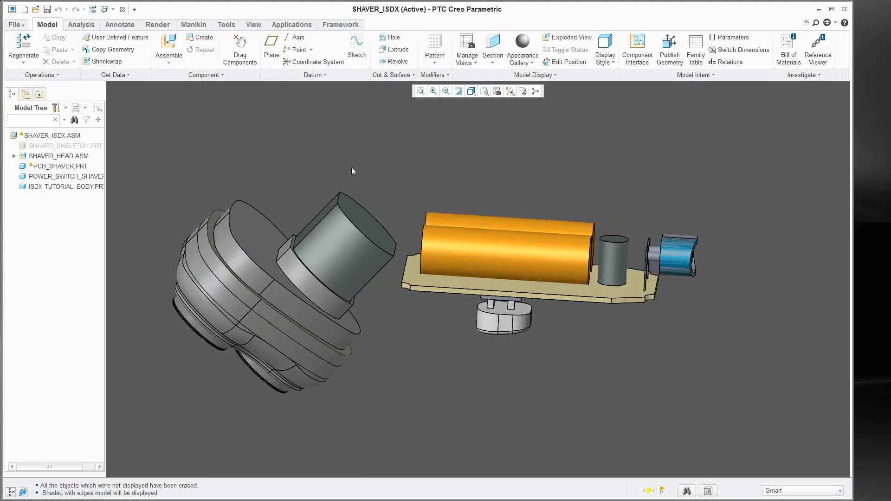
shift+middle_drag(179, 157, 190, 152)
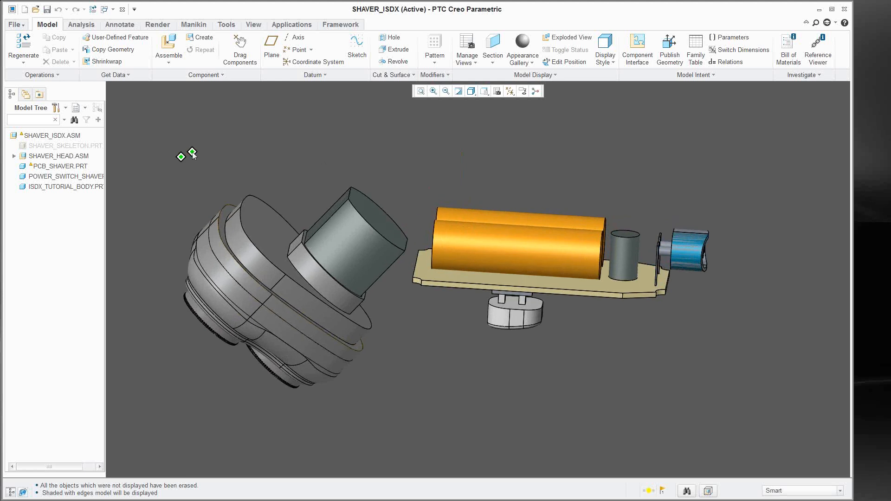
- Open the ISDX_TUTORIAL_BODY part from the shaver assembly in its own window
click(83, 194)
right_click(83, 193)
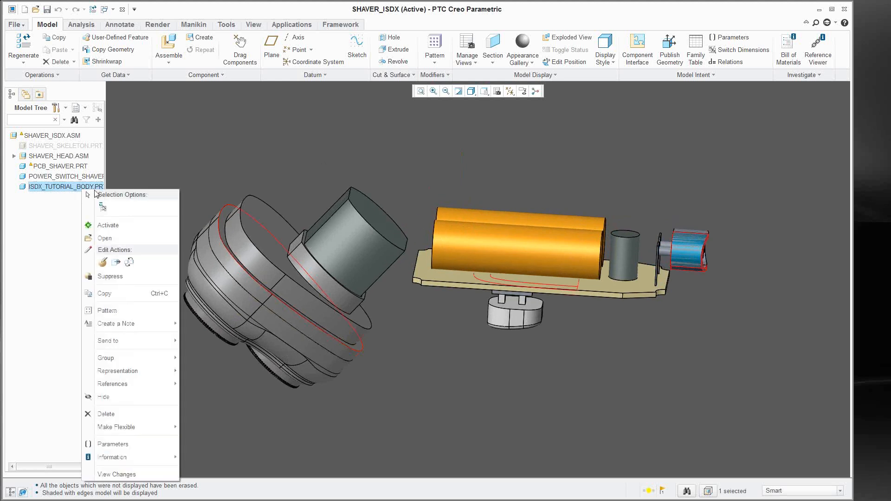
click(106, 239)
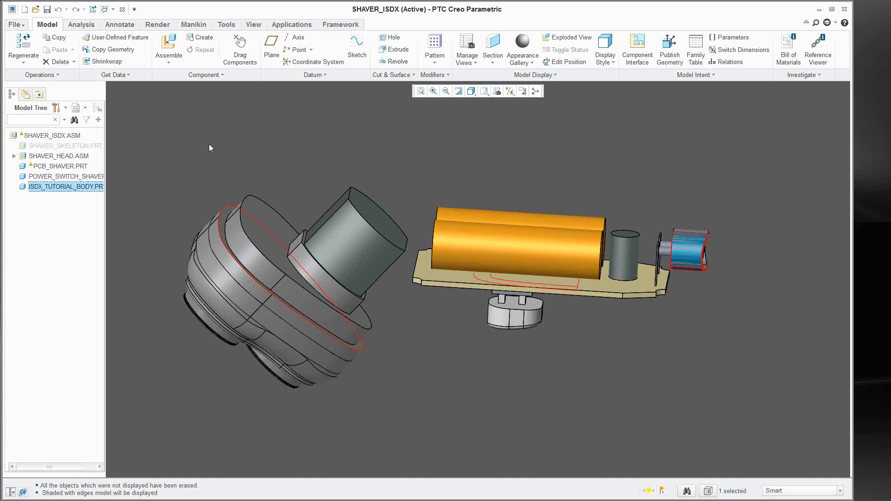
click(113, 10)
click(122, 37)
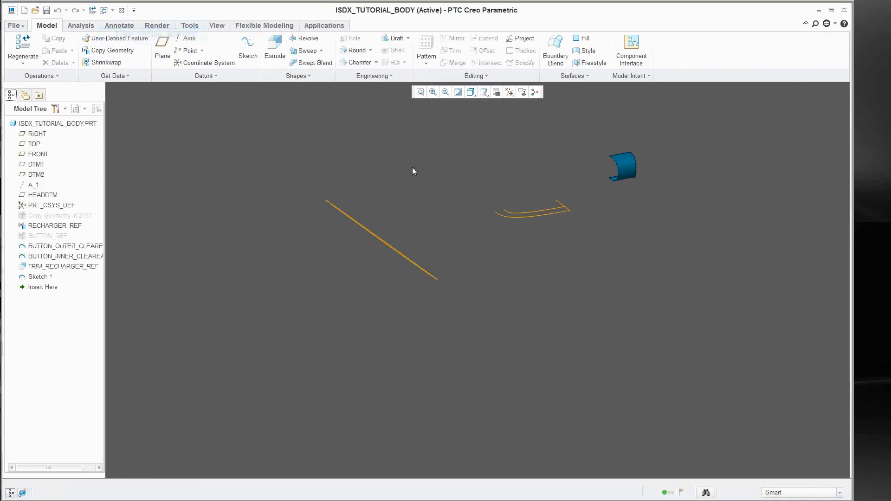
- Show the reference image conceptual_image_side.bmp in the body part
middle_drag(422, 182, 370, 206)
scroll(344, 237, down, 2)
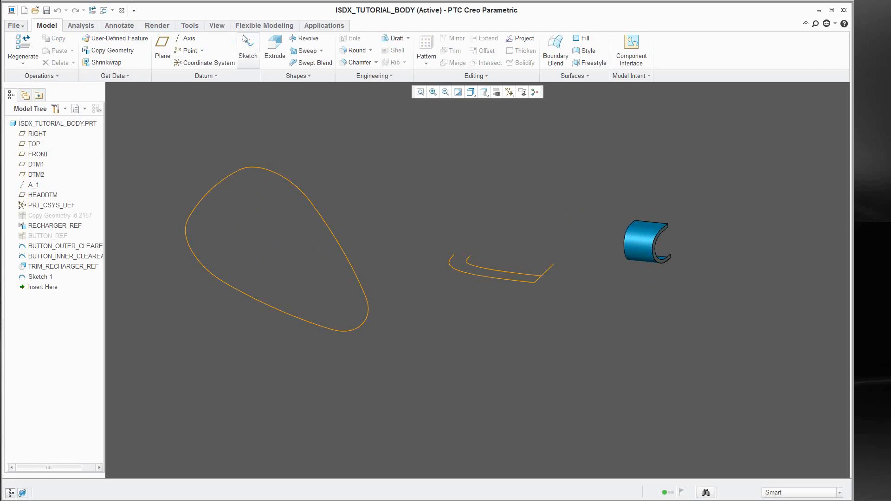
click(217, 25)
click(306, 76)
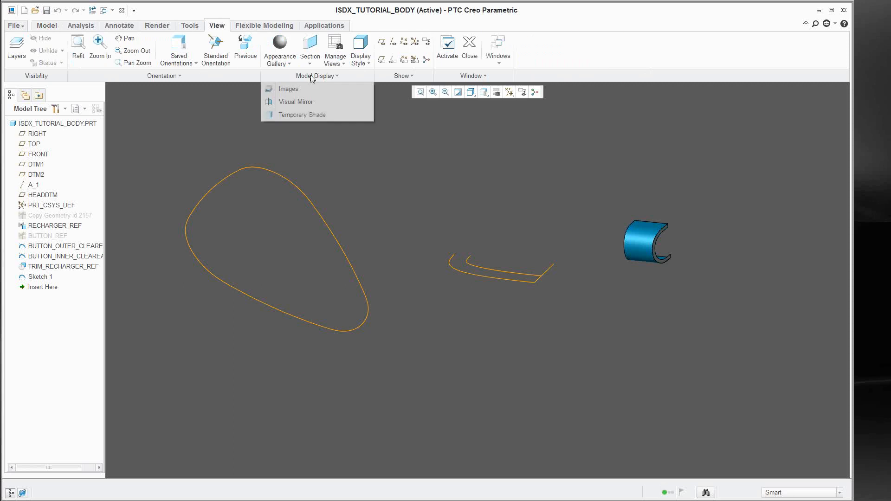
click(288, 88)
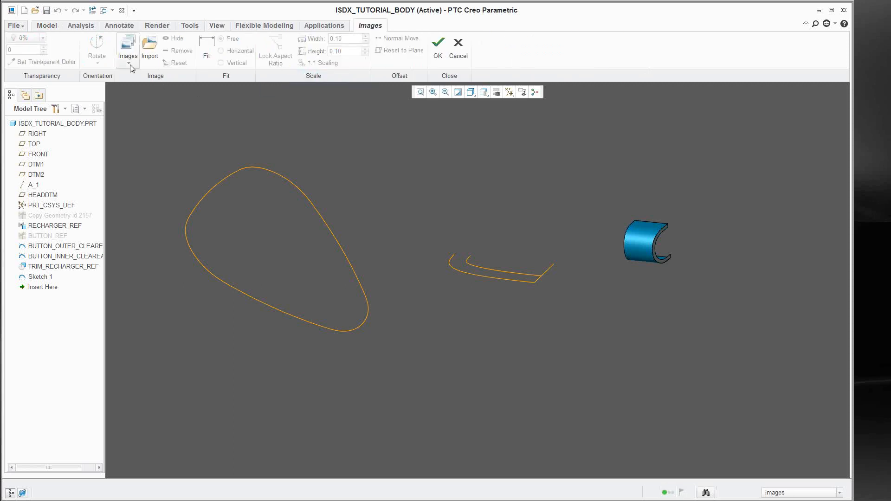
click(127, 51)
click(146, 72)
click(179, 41)
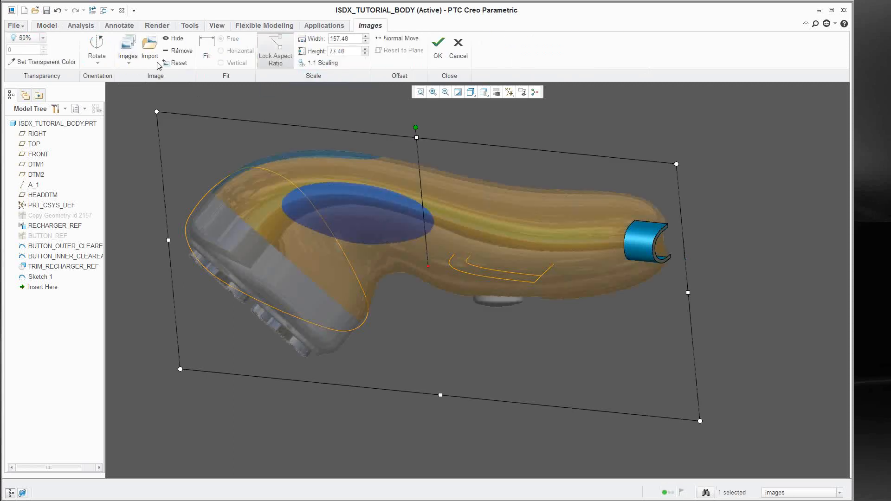
mouse_move(398, 177)
middle_down()
mouse_move(411, 166)
mouse_move(399, 179)
middle_up()
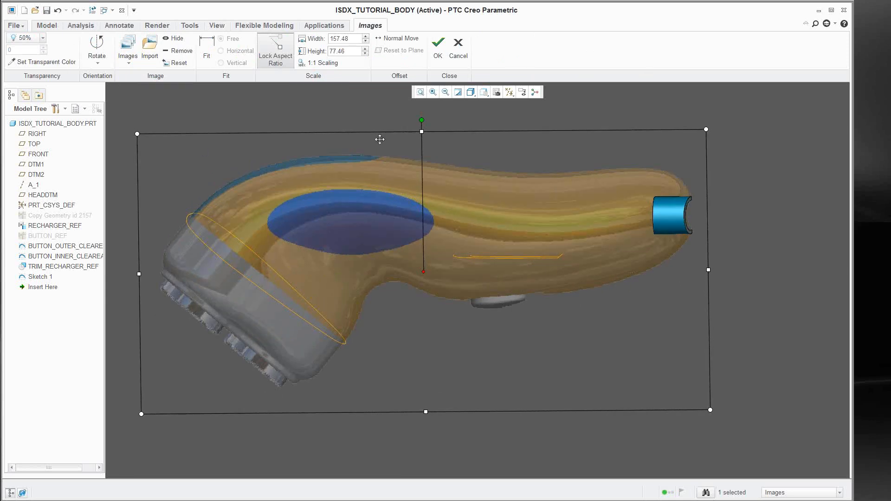
- Show the reference image conceptual_image_top.bmp as well and accept the image settings
click(129, 62)
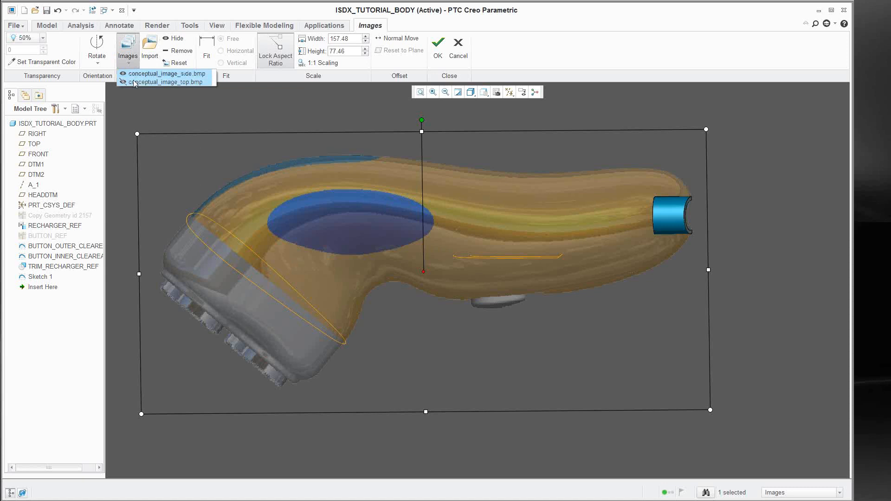
click(135, 81)
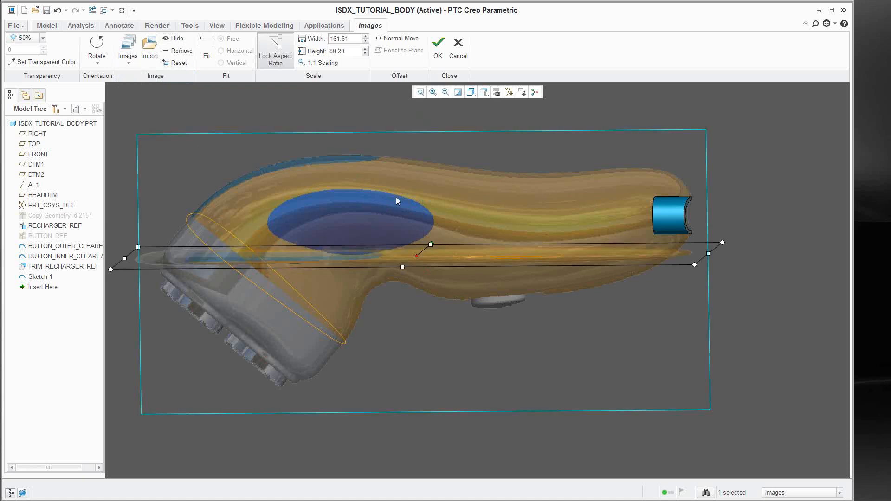
mouse_move(396, 198)
middle_down()
mouse_move(378, 204)
mouse_move(391, 198)
middle_up()
click(331, 118)
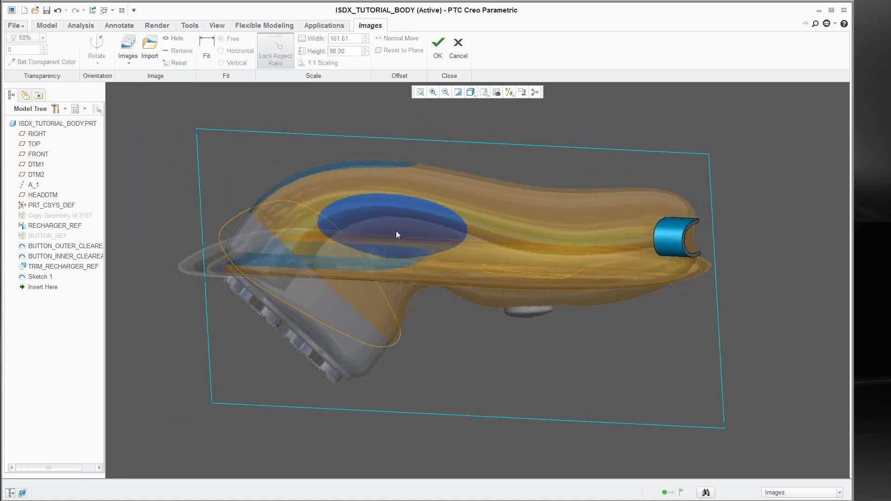
mouse_move(405, 229)
middle_down()
mouse_move(425, 218)
mouse_move(421, 227)
middle_up()
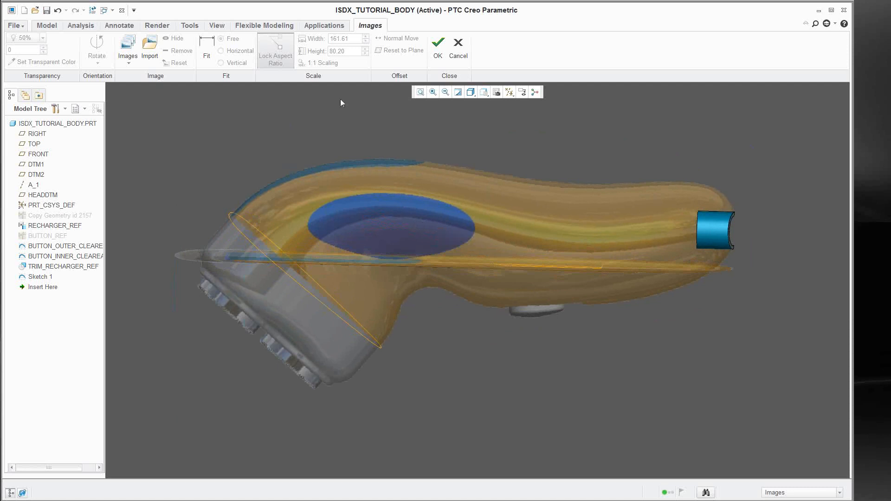
click(434, 50)
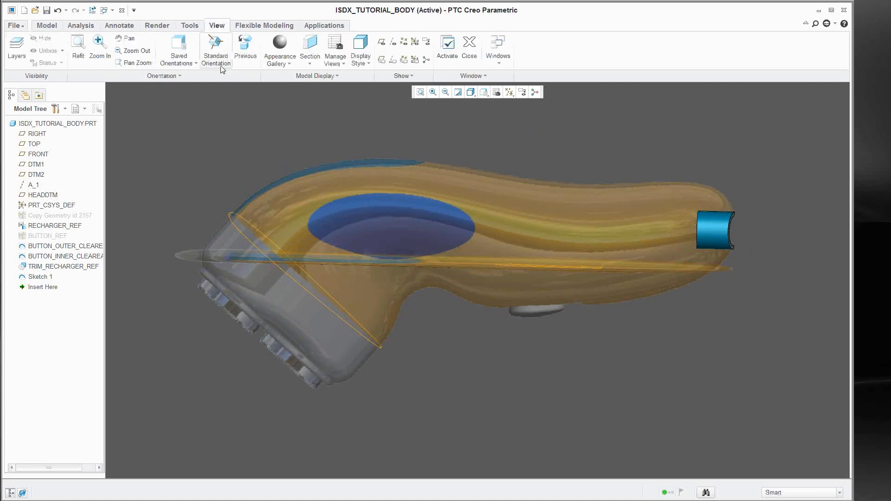
- Start a Style feature and set the FRONT datum plane as its active plane
click(46, 25)
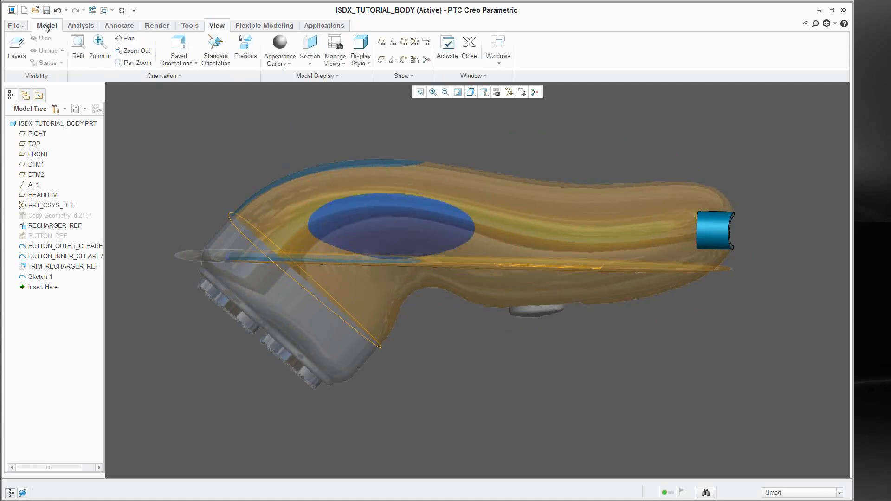
scroll(527, 145, up, 1)
shift+middle_drag(528, 143, 552, 148)
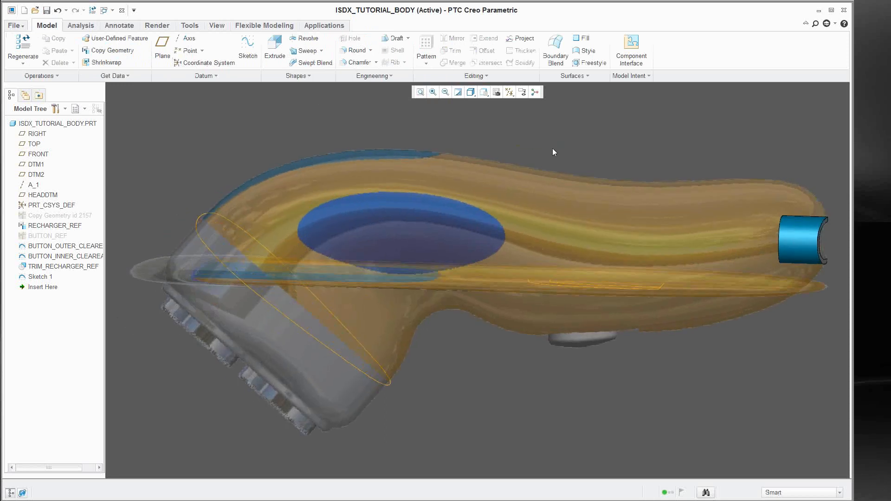
click(586, 51)
middle_drag(375, 122, 451, 122)
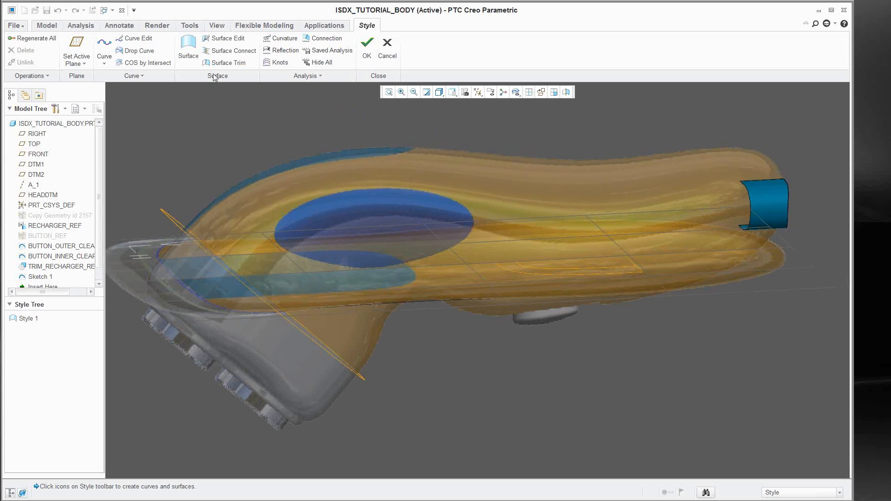
click(76, 51)
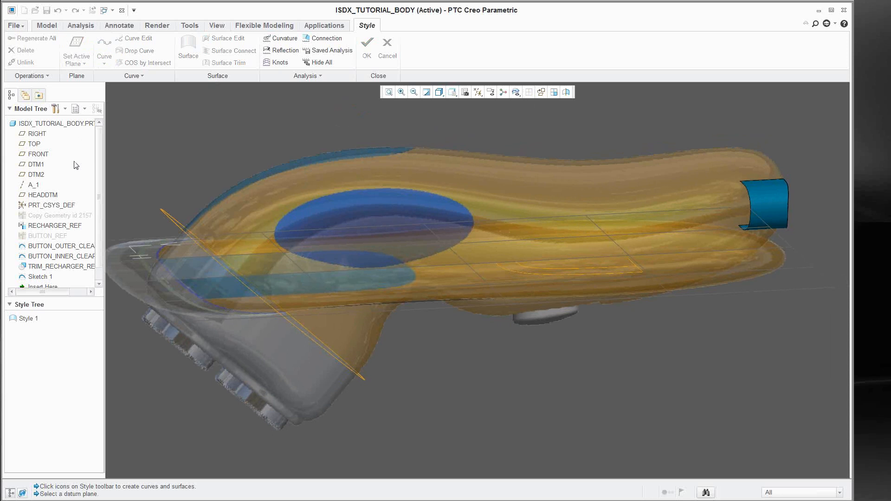
click(40, 154)
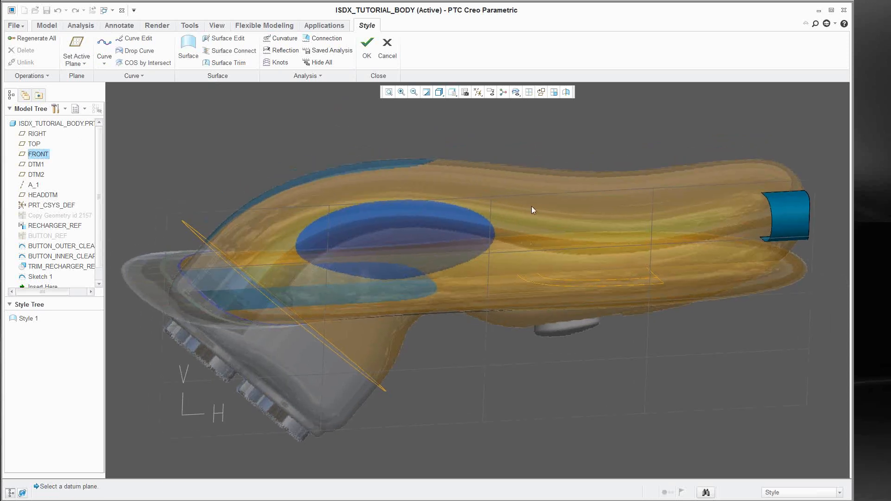
middle_drag(532, 206, 524, 195)
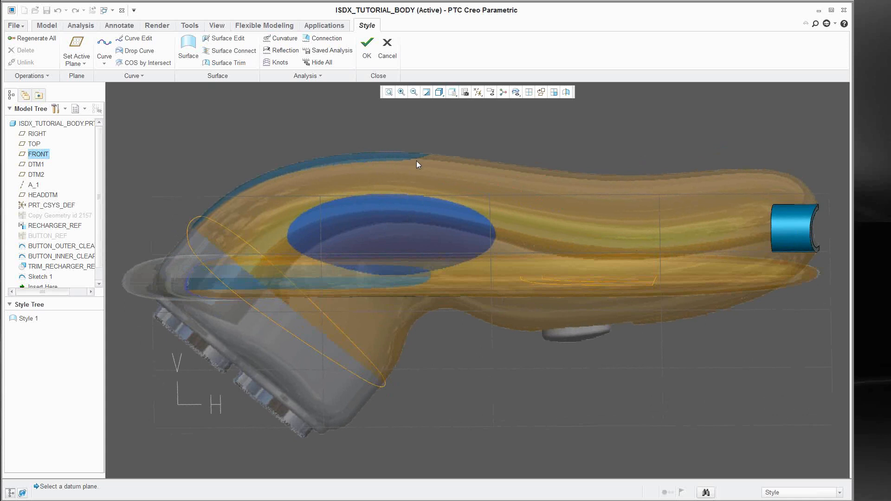
middle_drag(417, 160, 434, 163)
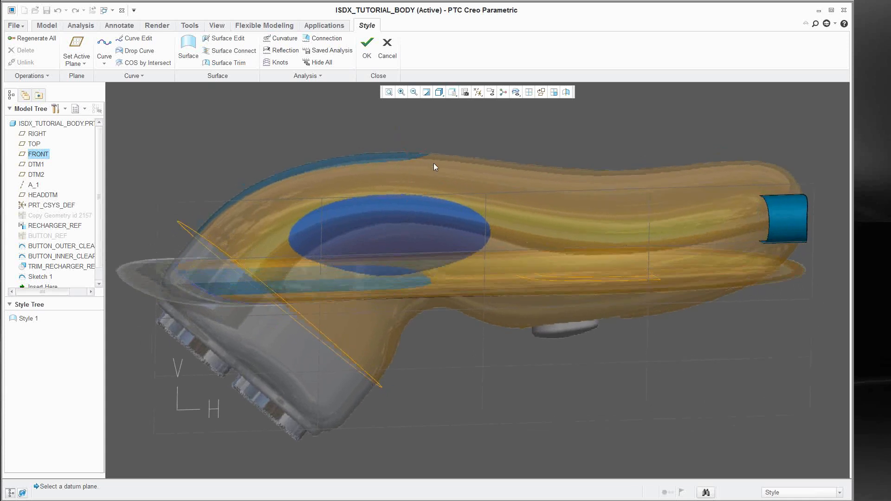
- Draw a free three-point style curve from the head outline's upper end over the body's top edge, snapping its end to the recharger reference's upper corner
right_click(316, 130)
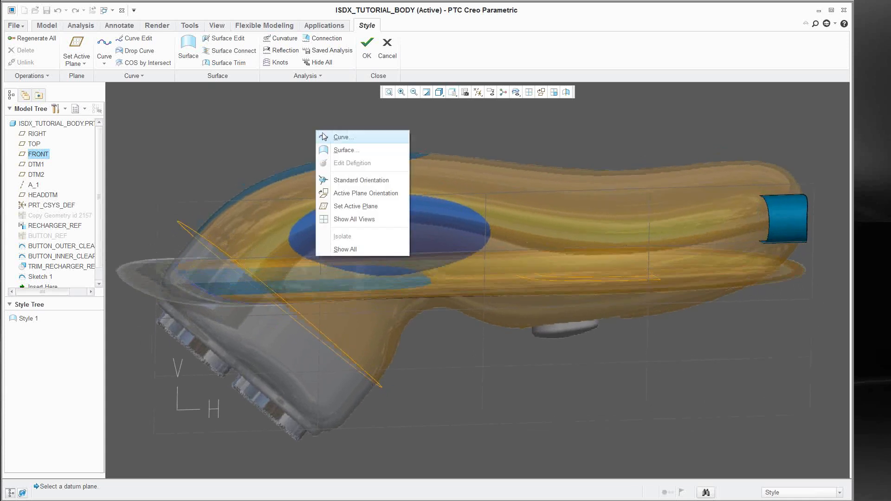
click(323, 134)
middle_drag(276, 203, 269, 221)
middle_drag(323, 192, 304, 188)
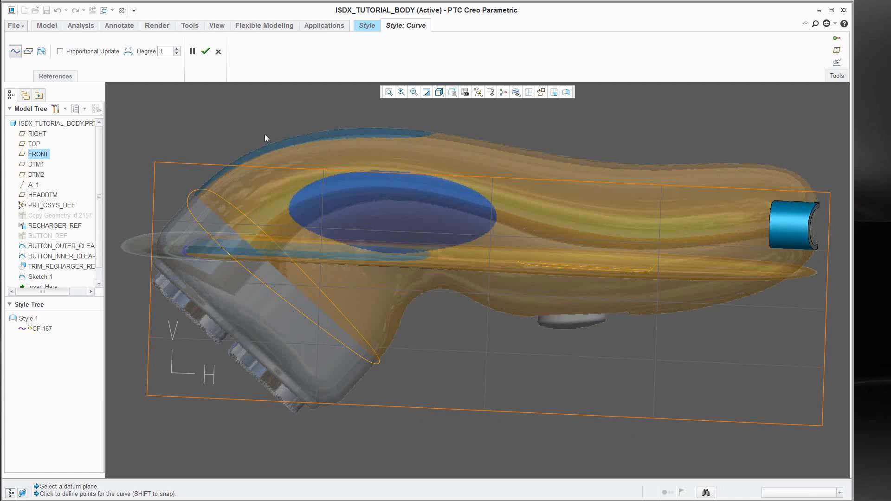
click(541, 92)
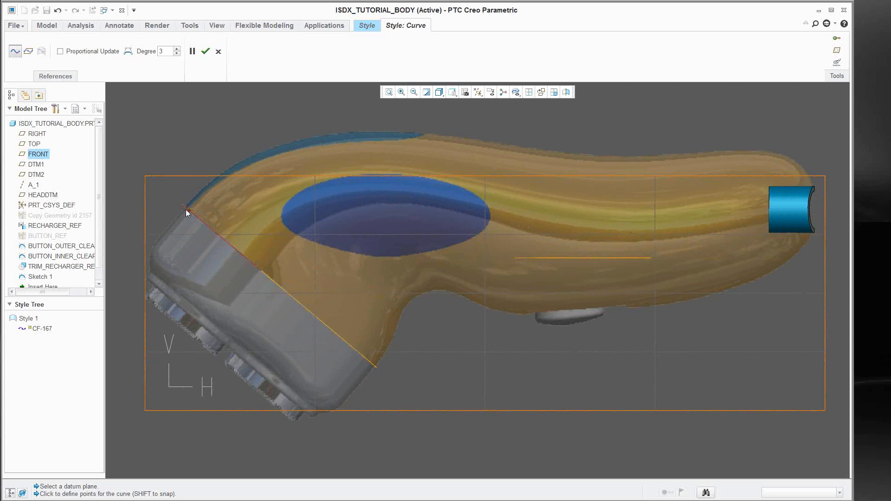
click(183, 206)
click(426, 134)
middle_drag(815, 185, 773, 197)
scroll(773, 197, down, 1)
scroll(711, 192, down, 5)
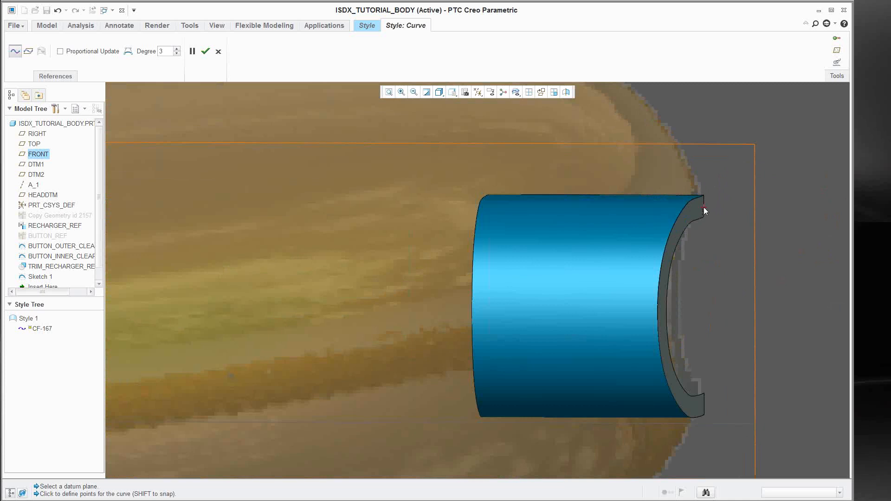
scroll(703, 197, up, 4)
scroll(604, 226, up, 5)
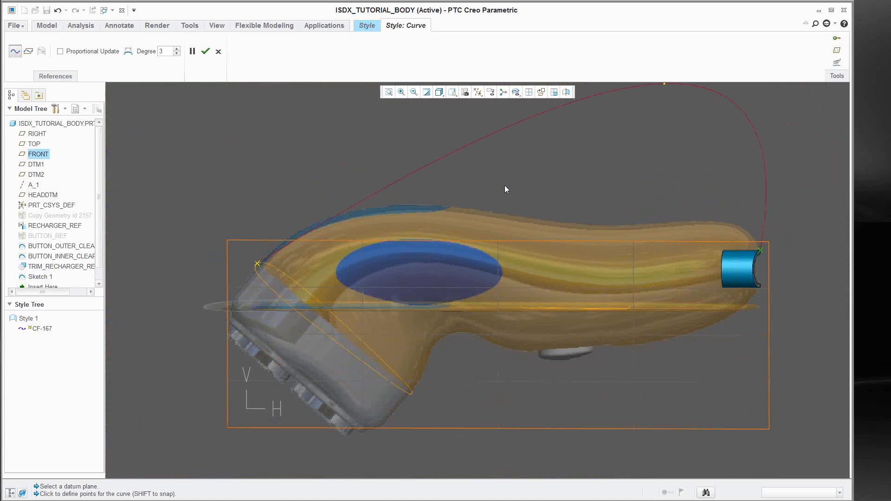
- Examine the free curve obliquely and normal to the active plane to check how its middle point lies relative to the FRONT plane
shift+middle_drag(521, 173, 489, 189)
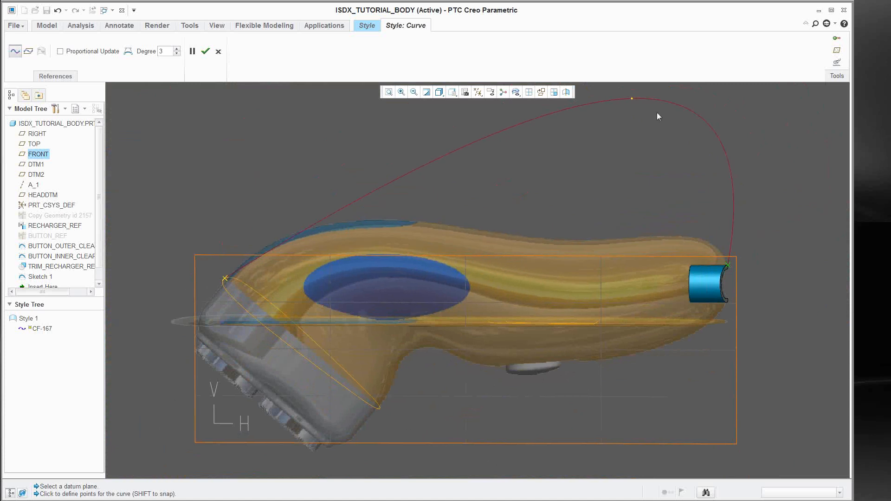
middle_drag(447, 235, 501, 252)
scroll(501, 252, up, 4)
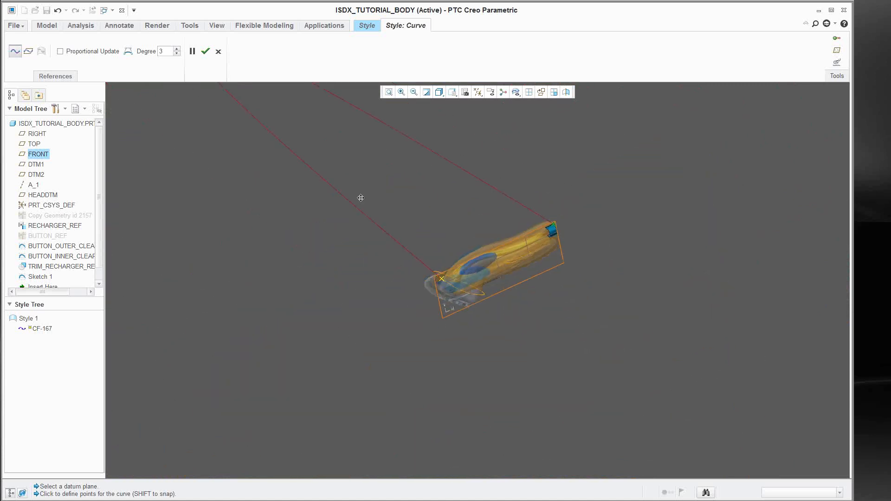
shift+middle_drag(420, 217, 442, 303)
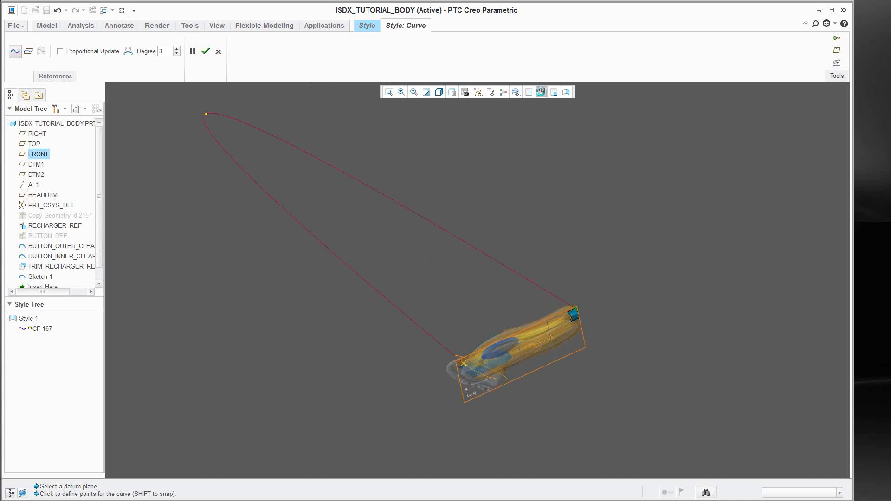
click(541, 91)
scroll(523, 331, down, 3)
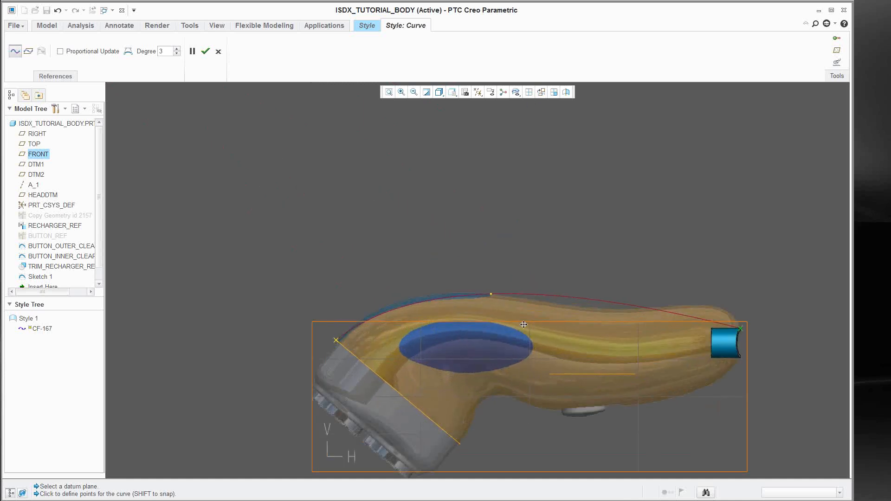
shift+middle_drag(522, 324, 453, 260)
middle_drag(452, 260, 434, 197)
scroll(477, 269, up, 5)
scroll(366, 204, down, 2)
scroll(380, 230, down, 2)
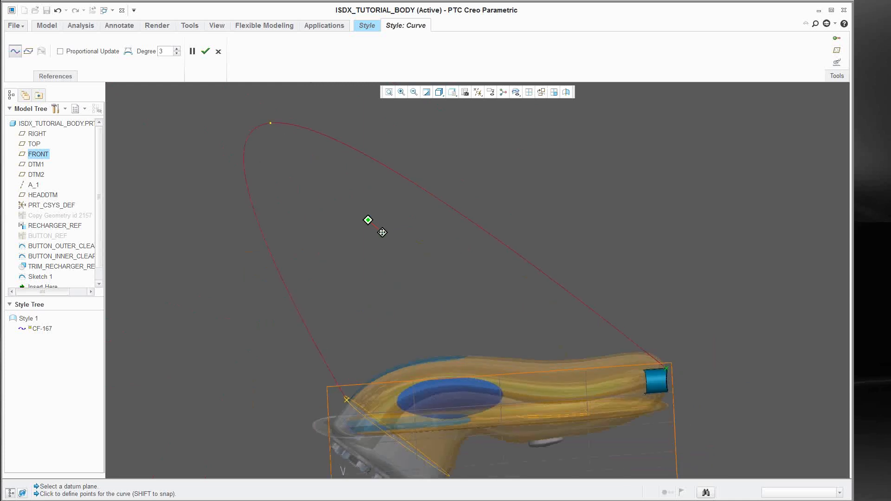
- Complete the free curve, reopen it for editing and convert it to a planar curve on the FRONT datum plane
click(28, 52)
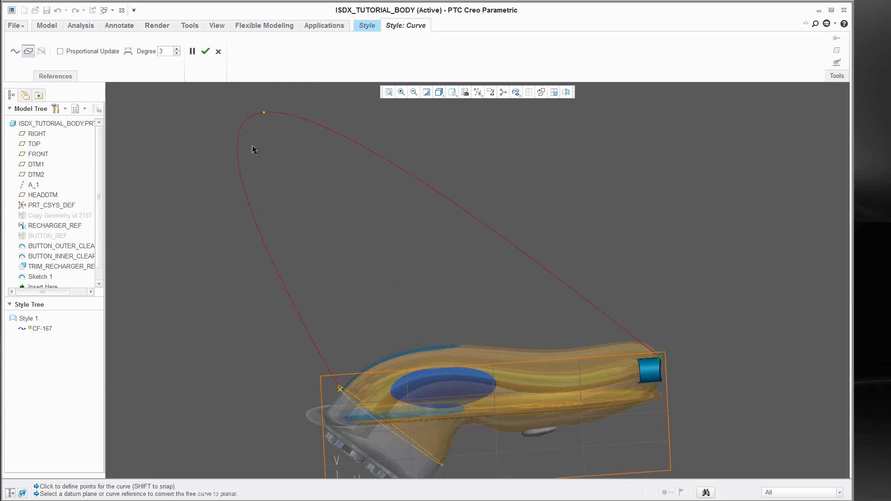
click(206, 51)
double_click(257, 115)
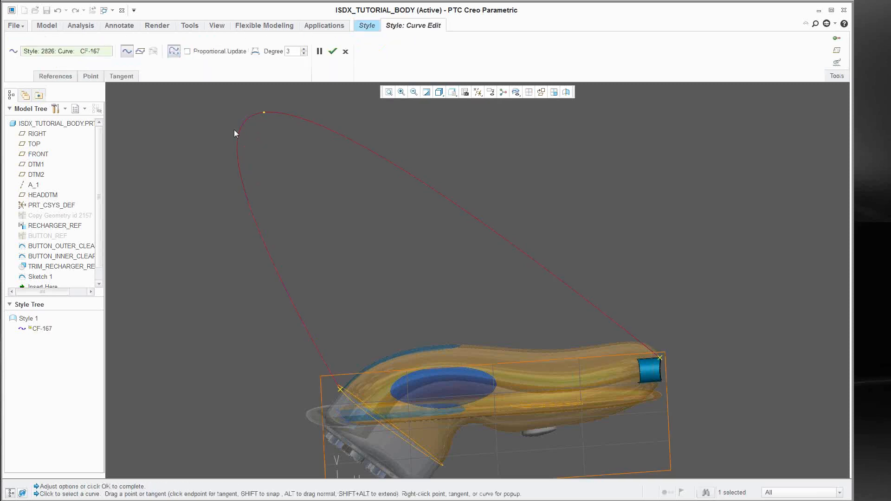
click(140, 51)
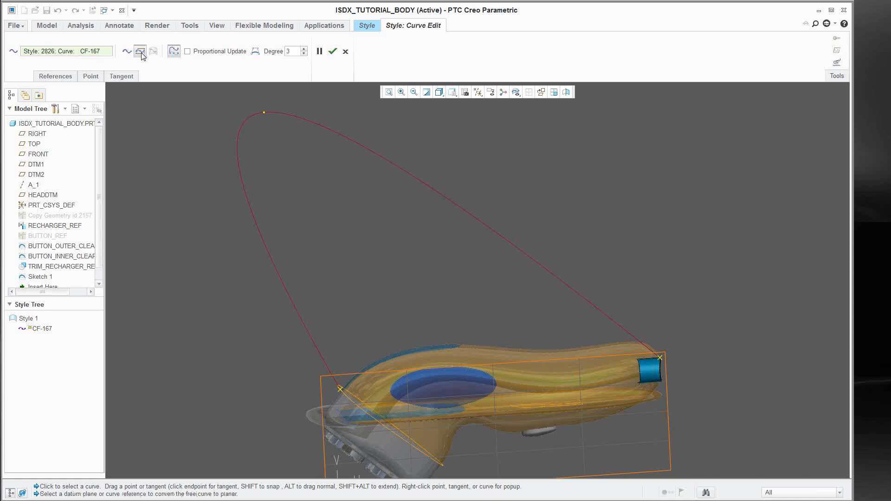
click(41, 155)
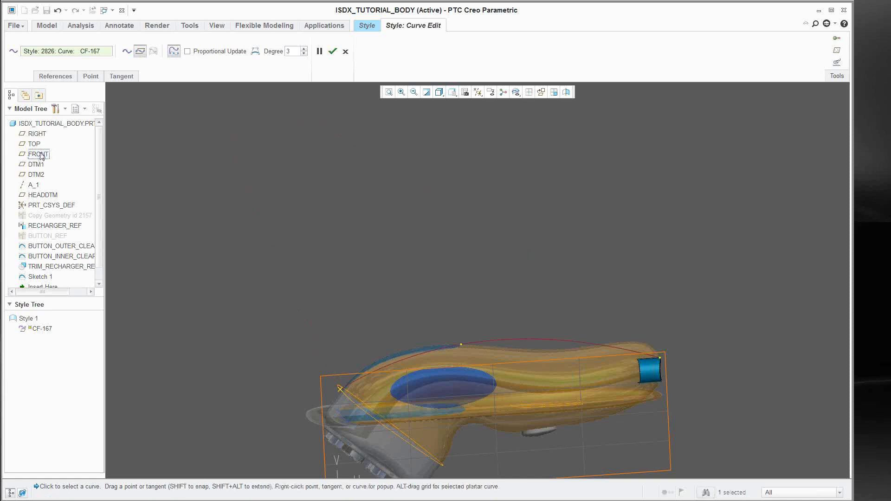
- Reshape the top curve's end tangents, steepening both the head end and the recharger end to follow the body's upper edge
middle_drag(522, 300, 422, 278)
scroll(420, 293, up, 2)
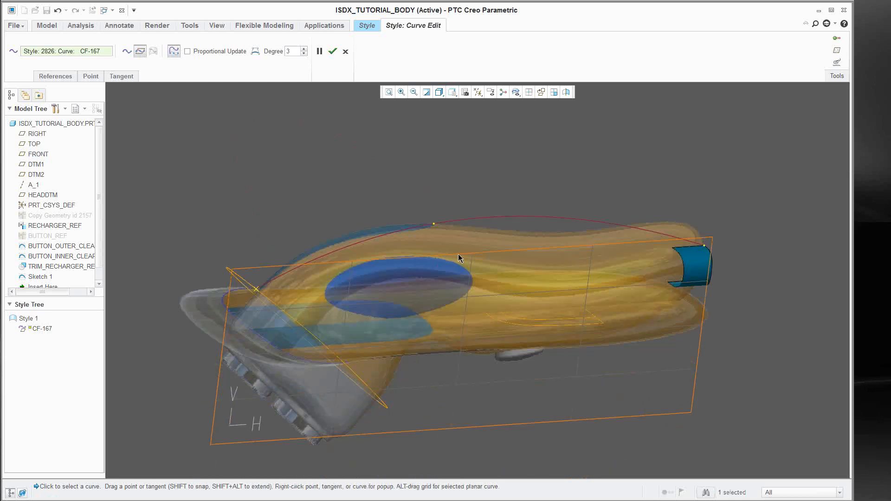
middle_drag(462, 255, 432, 196)
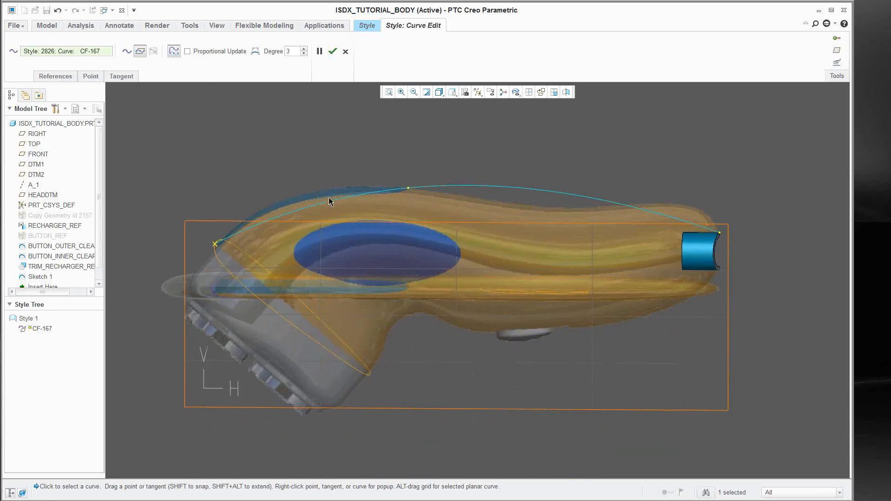
shift+middle_drag(329, 197, 327, 195)
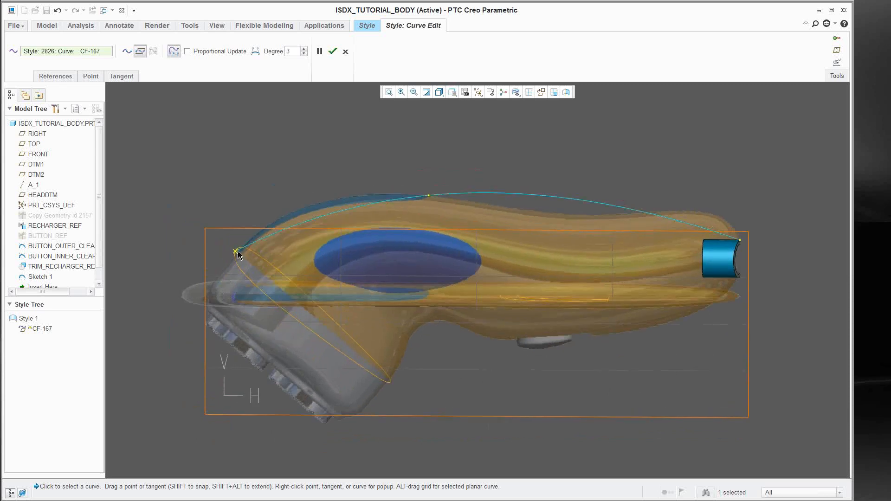
click(335, 204)
drag(335, 204, 318, 165)
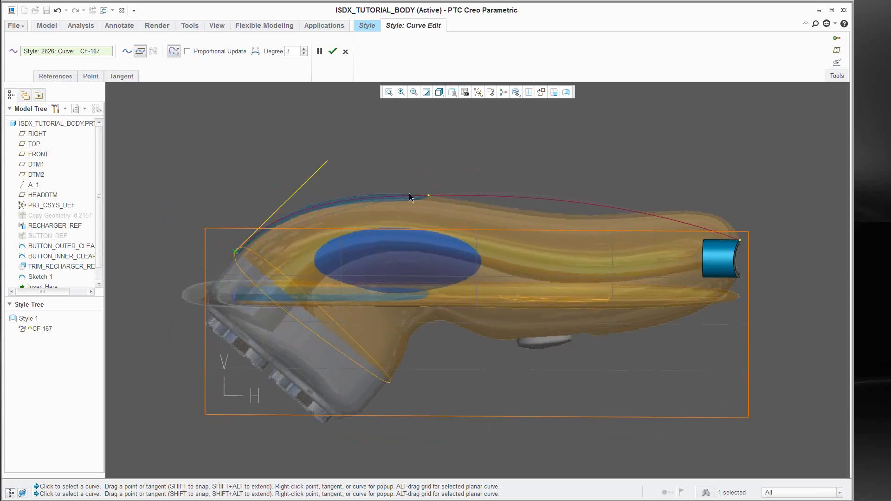
click(743, 240)
drag(619, 201, 757, 205)
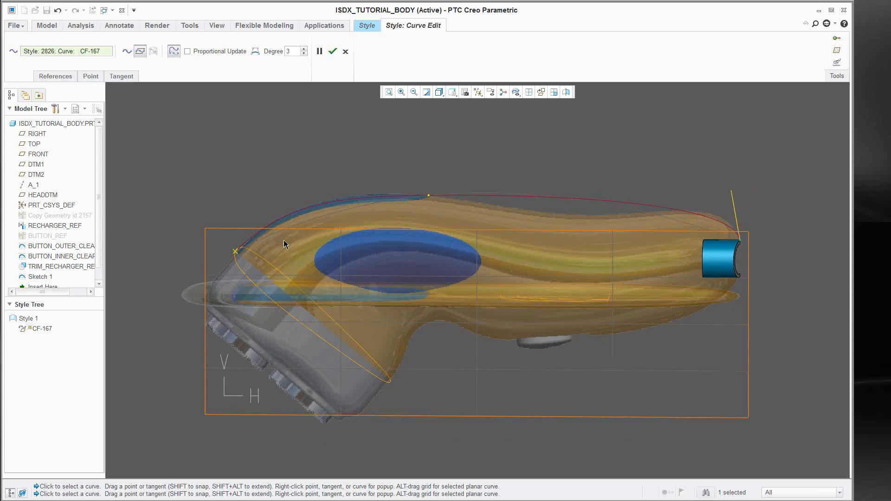
- Constrain the curve's tangent at the head end to be normal to the HEADDTM plane
scroll(264, 260, up, 2)
scroll(264, 260, up, 1)
click(273, 259)
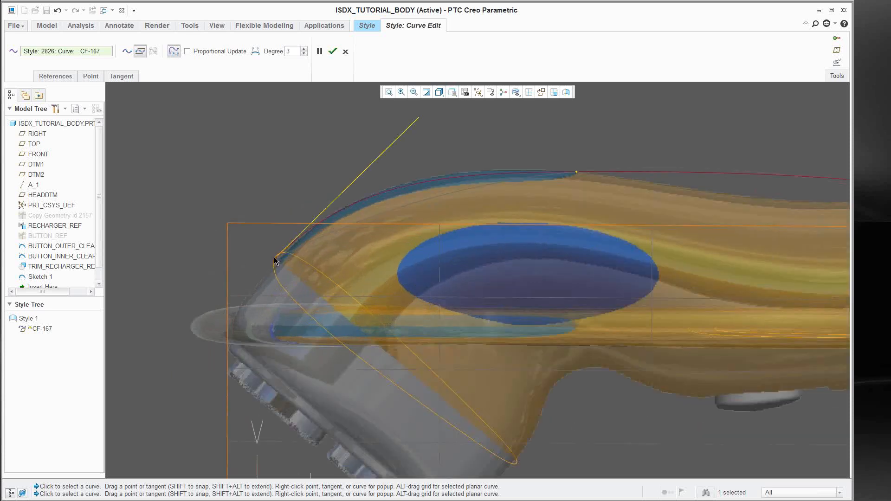
right_click(373, 162)
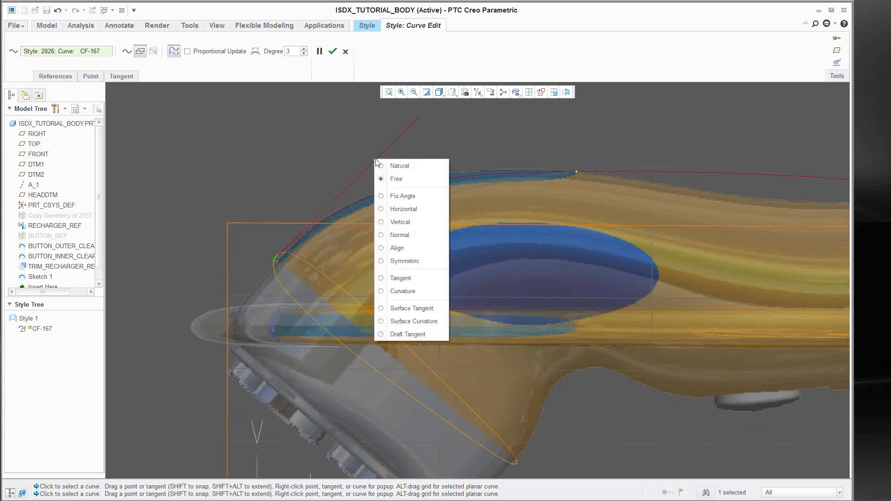
click(406, 236)
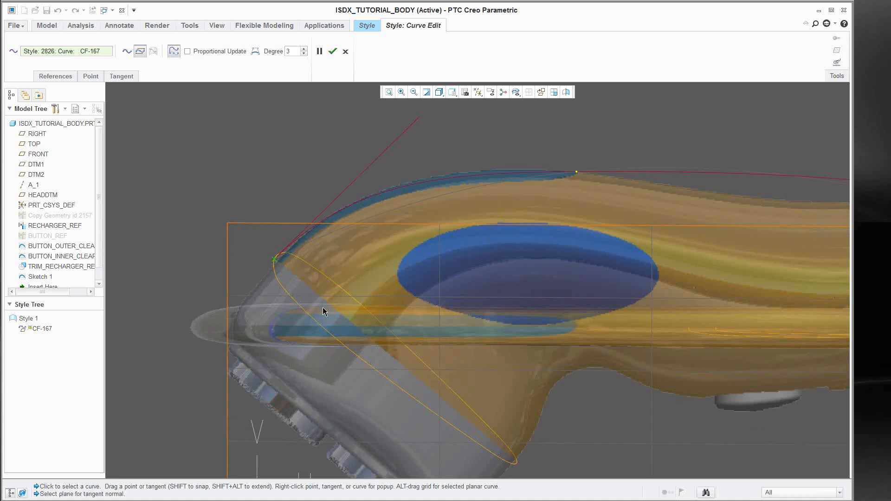
click(44, 195)
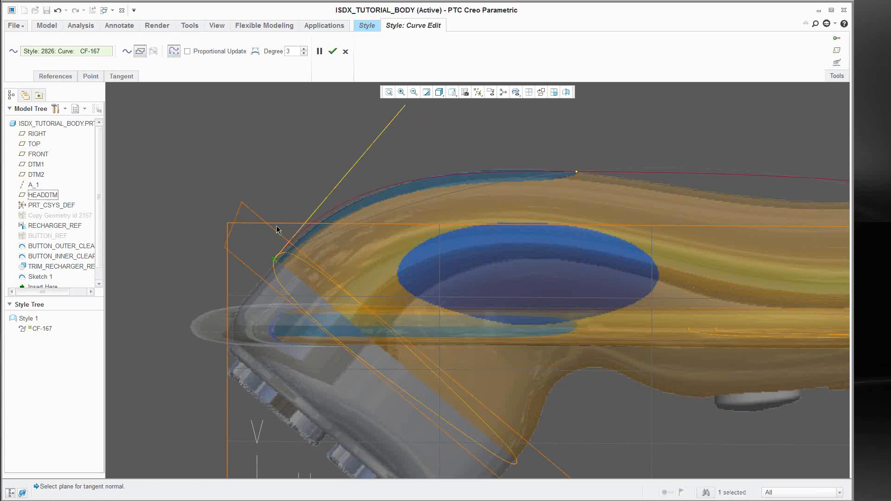
- Refine the tangent at the curve's recharger end and set the curve's degree to 5
scroll(298, 226, down, 3)
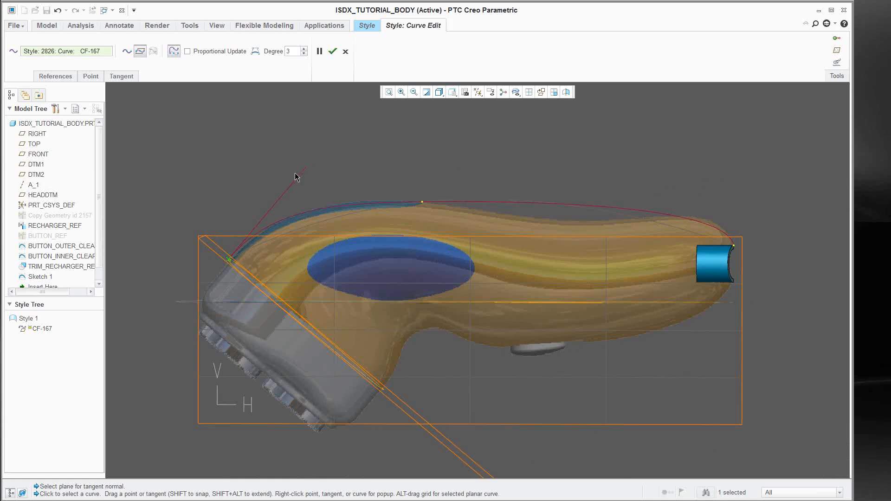
shift+middle_drag(465, 217, 427, 229)
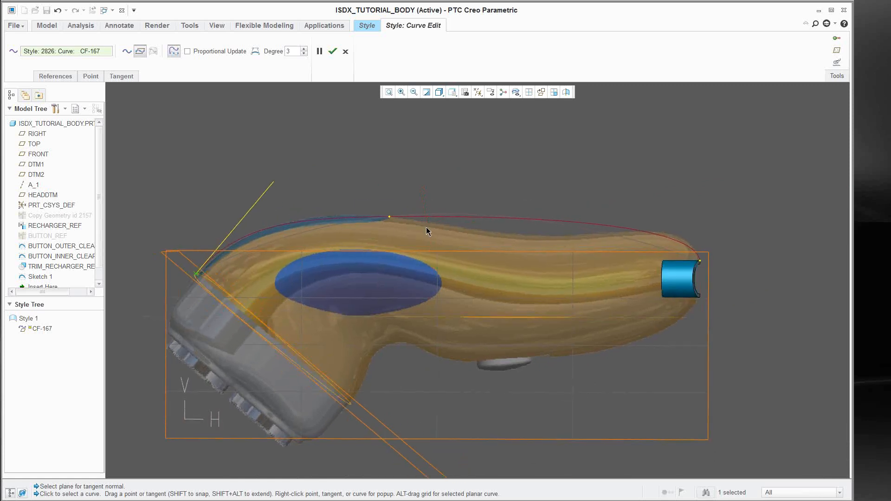
click(700, 261)
drag(696, 233, 698, 226)
click(305, 49)
click(305, 49)
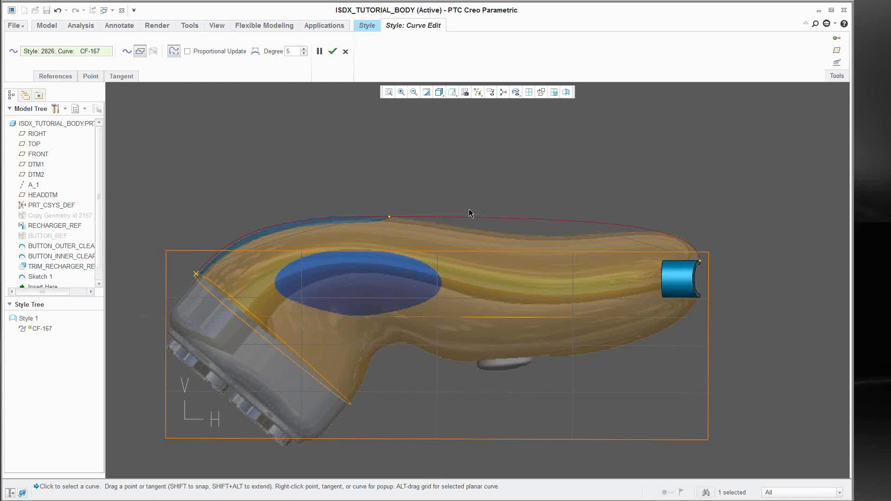
- Show the top curve's control points and shift the middle ones to pull the curve down toward the body's rear upper edge
click(256, 51)
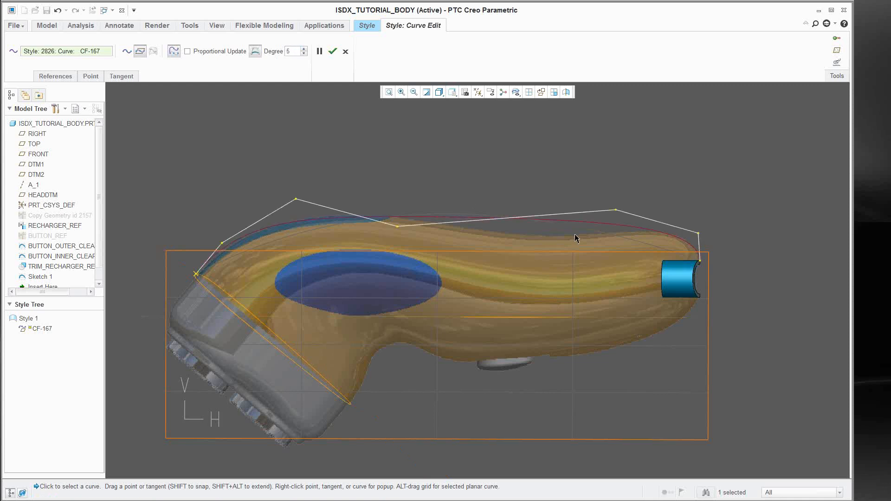
drag(398, 233, 440, 237)
drag(301, 205, 308, 199)
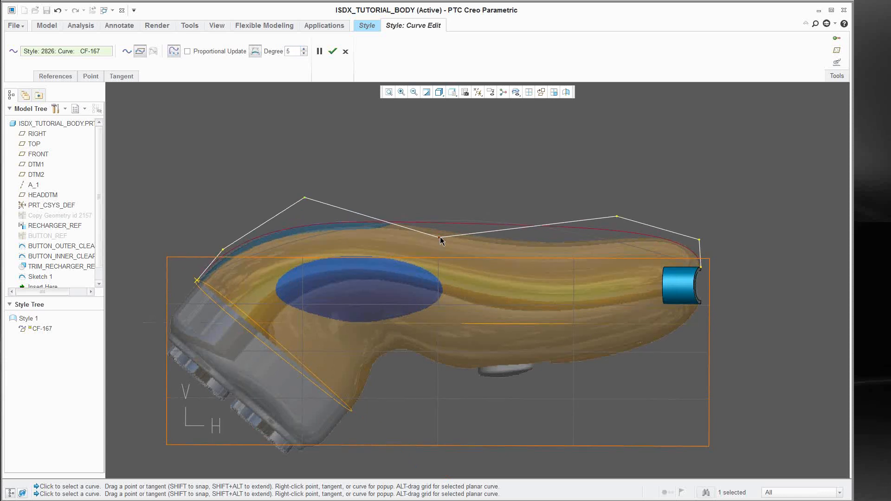
drag(440, 238, 555, 268)
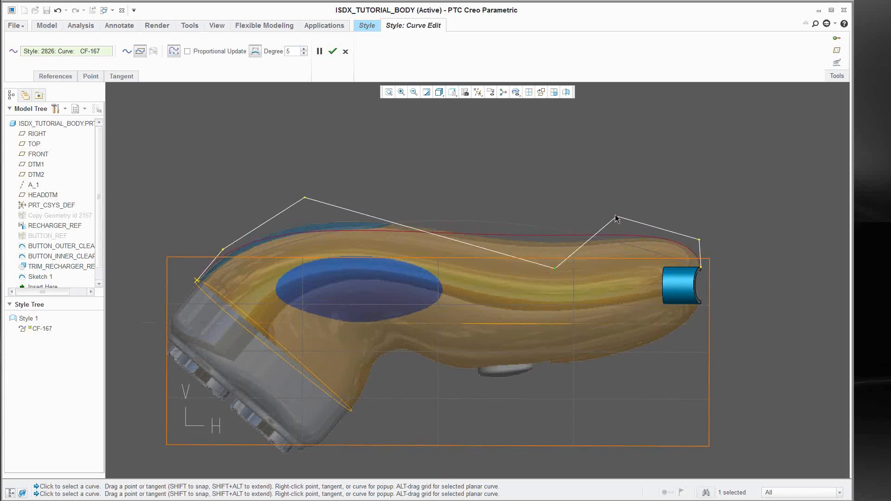
drag(616, 217, 616, 220)
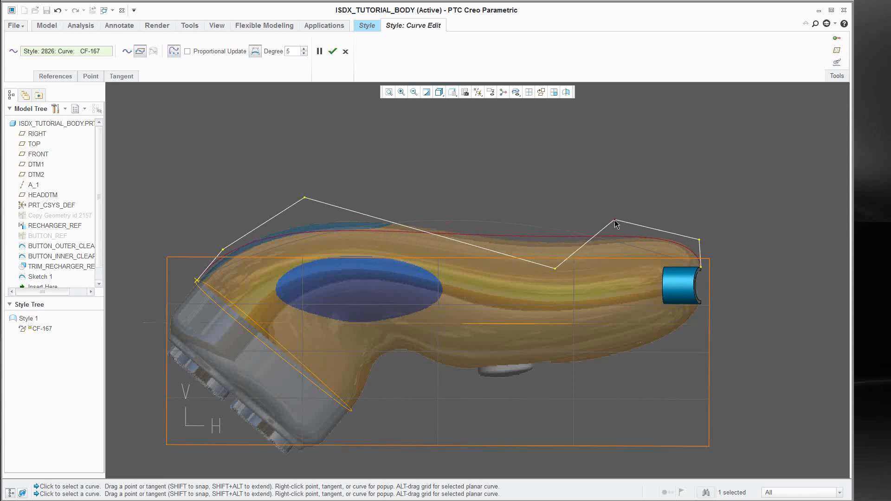
- Fine-tune the two middle control points until the curve matches the concept image's upper edge, and accept the curve edit
drag(305, 199, 345, 179)
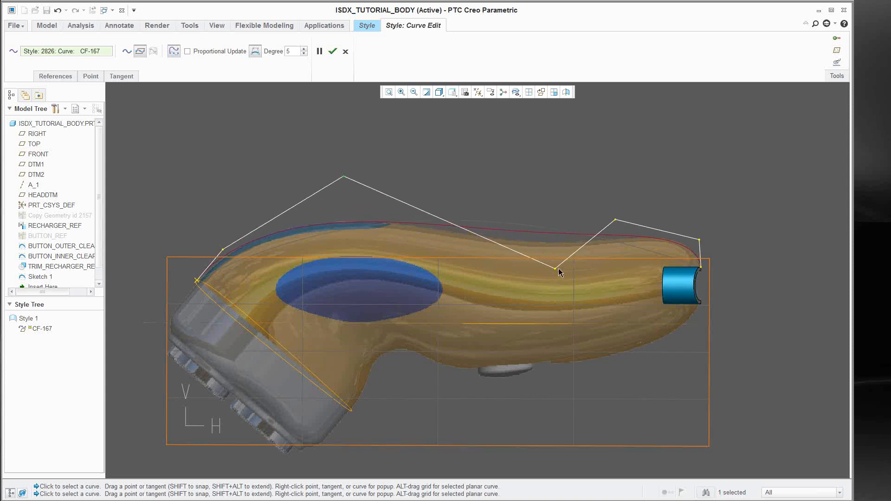
drag(555, 270, 559, 291)
drag(343, 177, 344, 170)
mouse_move(559, 291)
mouse_down()
mouse_move(546, 297)
mouse_move(552, 290)
mouse_up()
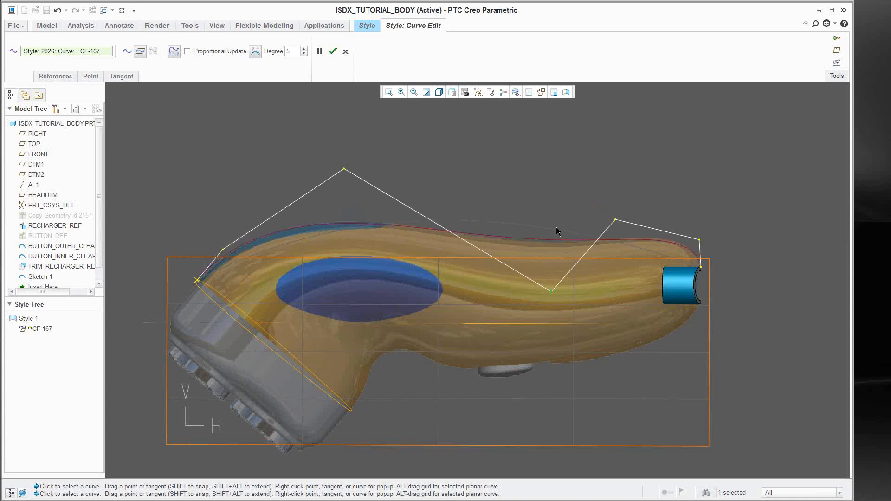
click(333, 54)
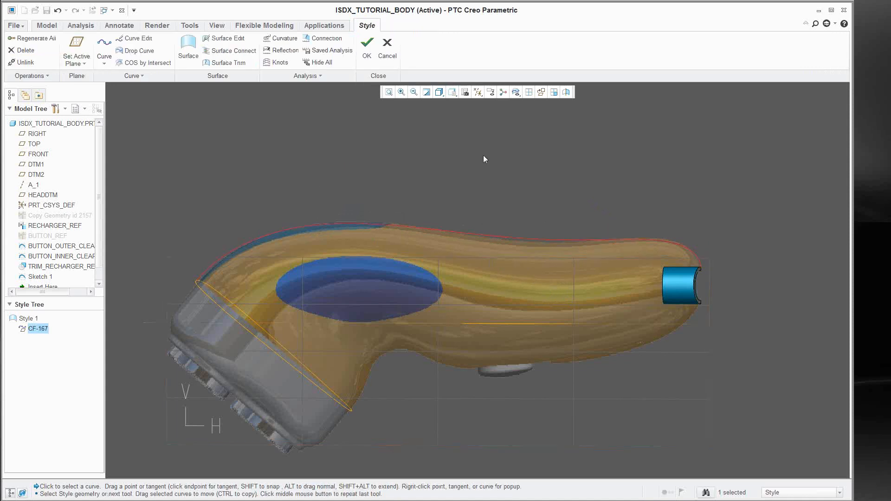
- Start a free style curve at the head outline's lower end and place three interior points along the neck and underside of the body
shift+middle_drag(427, 235, 405, 199)
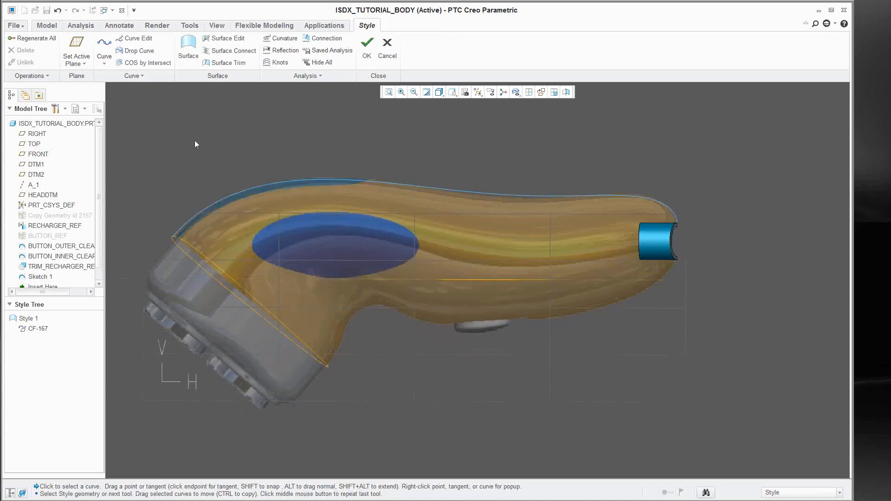
right_click(329, 132)
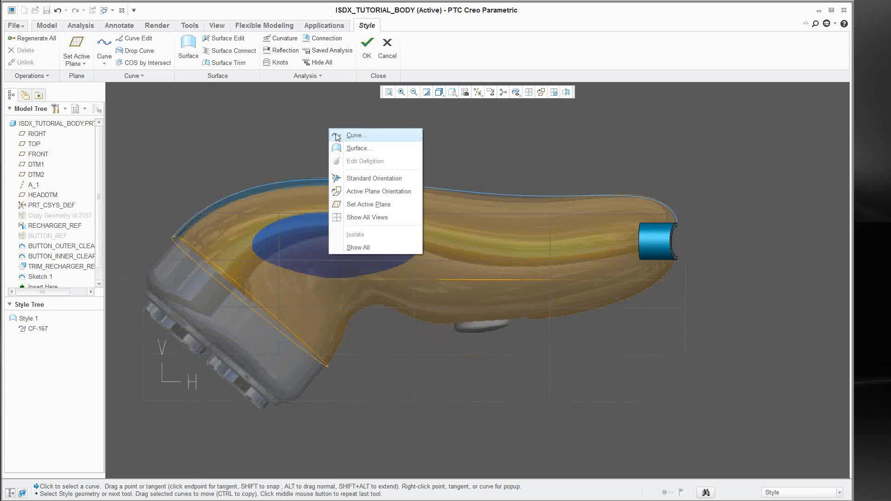
click(337, 136)
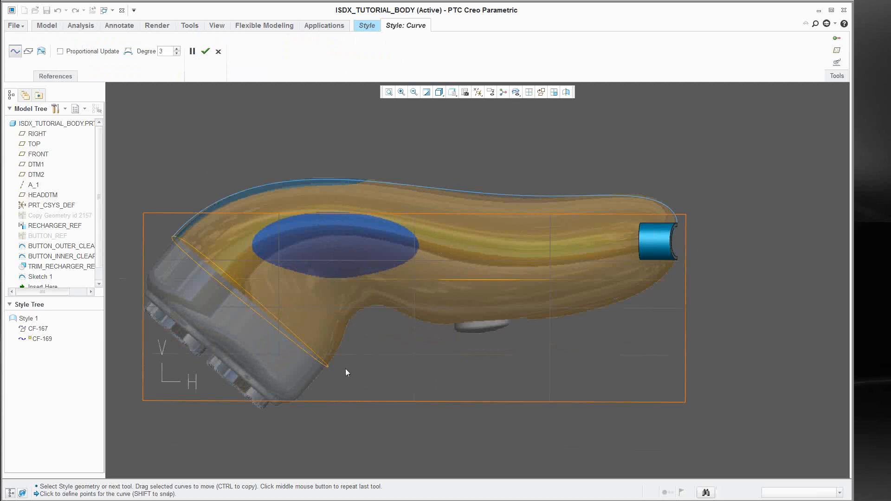
shift+middle_drag(345, 369, 339, 339)
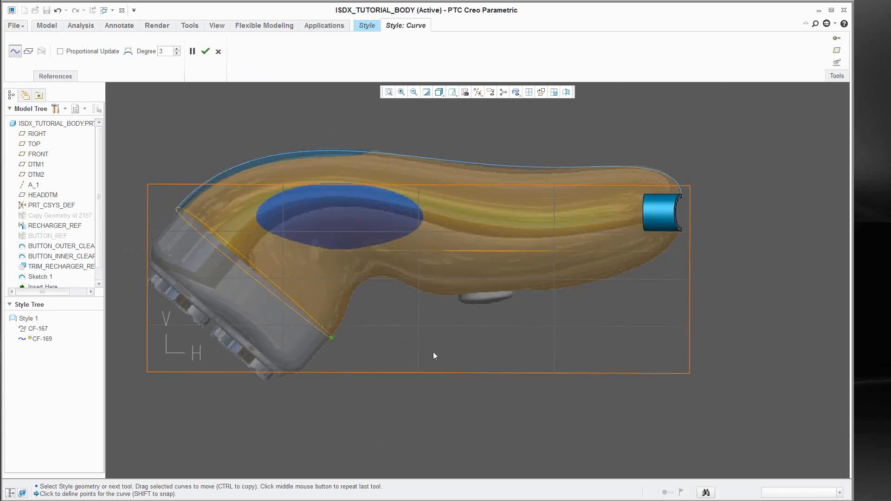
middle_drag(335, 344, 340, 345)
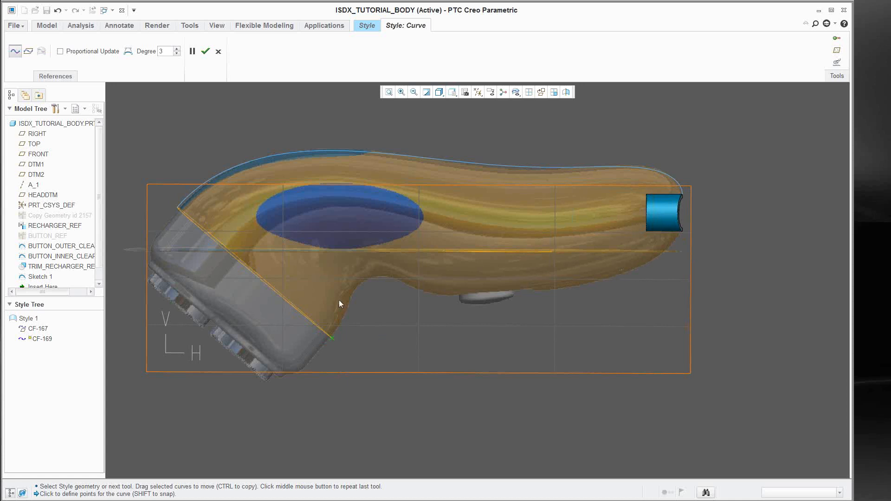
scroll(340, 303, down, 3)
click(355, 300)
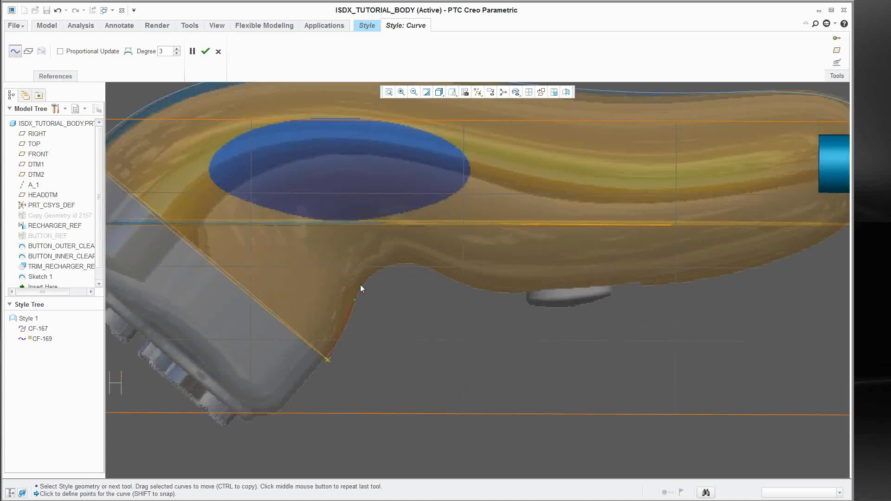
click(386, 266)
click(437, 272)
- End the underside curve by snapping its last point to the recharger reference's lower corner, and finish curve creation
scroll(463, 290, up, 4)
scroll(497, 294, down, 3)
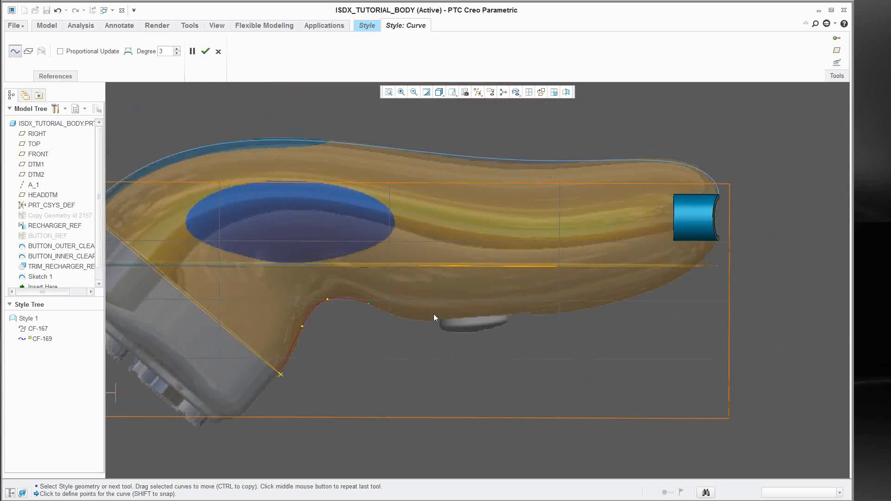
shift+middle_drag(561, 296, 528, 306)
middle_drag(689, 251, 667, 252)
scroll(706, 243, down, 6)
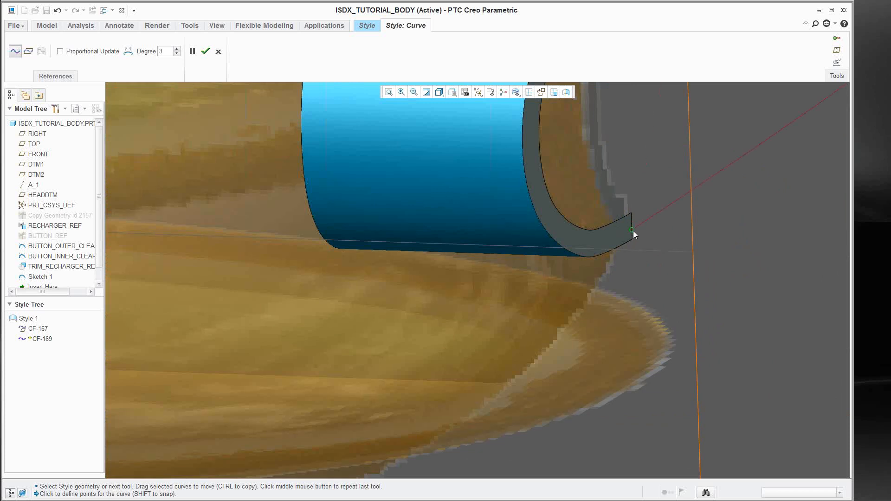
scroll(664, 254, up, 5)
shift+middle_drag(567, 296, 674, 220)
shift+middle_drag(390, 271, 526, 280)
middle_click(503, 280)
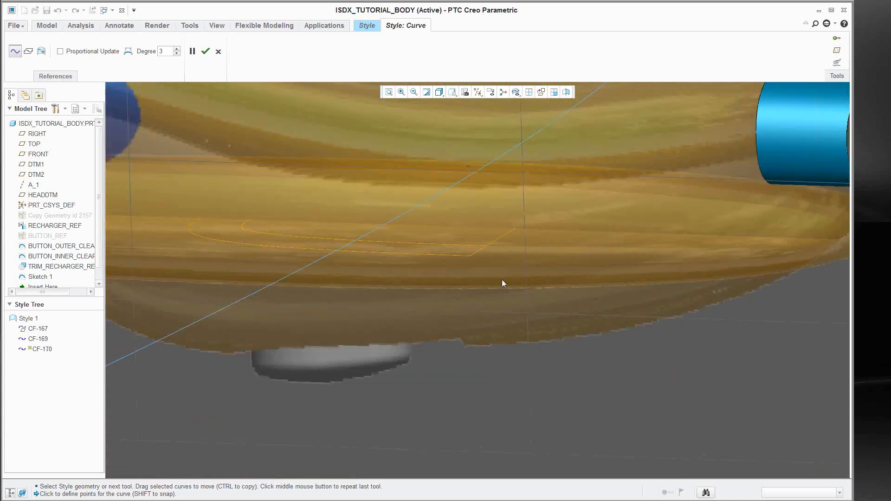
middle_click(319, 161)
- Open the underside curve for editing and convert it to a planar curve on the FRONT plane
scroll(366, 200, up, 2)
mouse_move(365, 251)
shift+middle_down()
mouse_move(430, 274)
mouse_move(452, 268)
mouse_move(459, 302)
mouse_move(451, 259)
shift+middle_up()
scroll(428, 278, up, 3)
scroll(469, 292, up, 3)
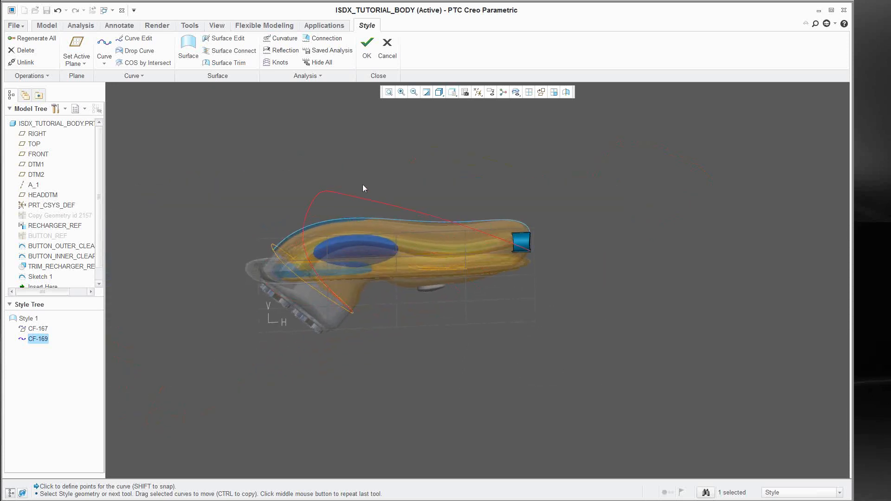
double_click(362, 197)
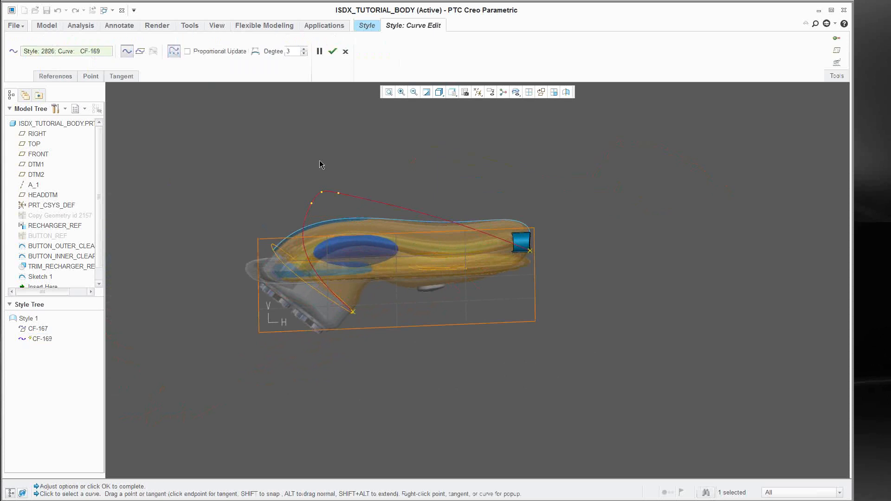
click(140, 51)
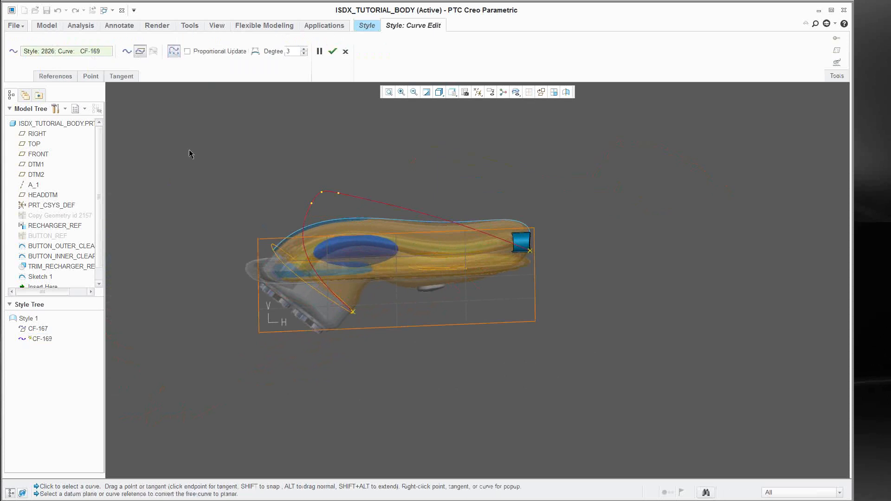
click(38, 155)
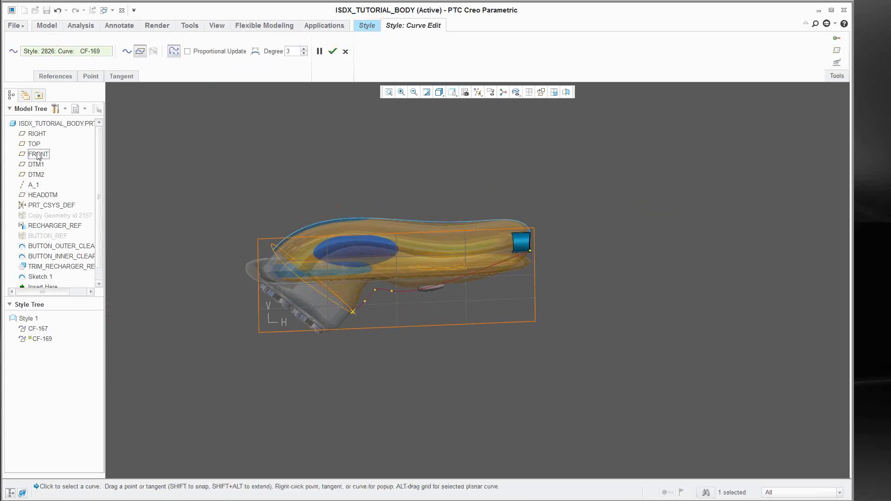
- View the active plane straight on and shift the underside curve's three interior points onto the neck contour of the concept image
scroll(414, 301, up, 3)
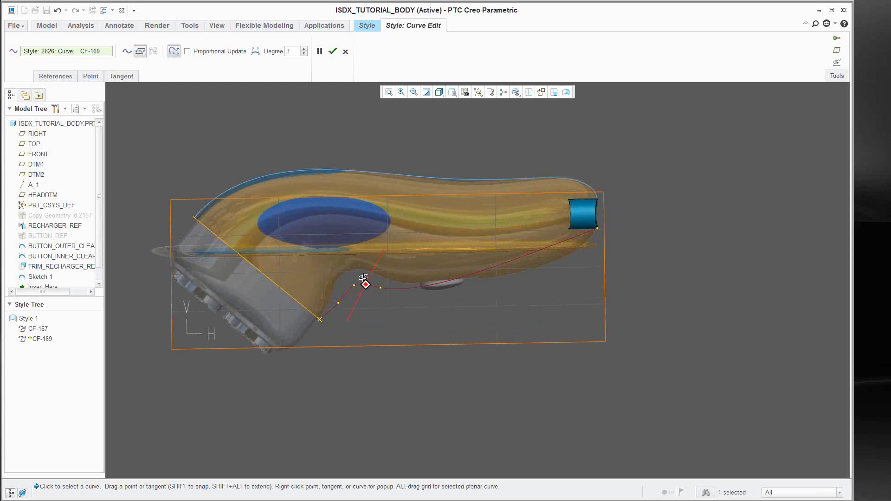
click(542, 92)
scroll(364, 291, up, 5)
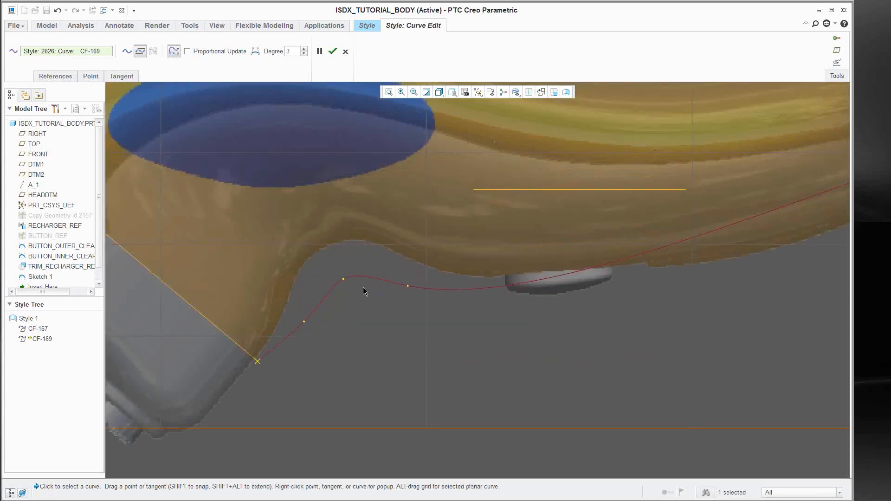
drag(343, 280, 335, 249)
drag(302, 322, 291, 300)
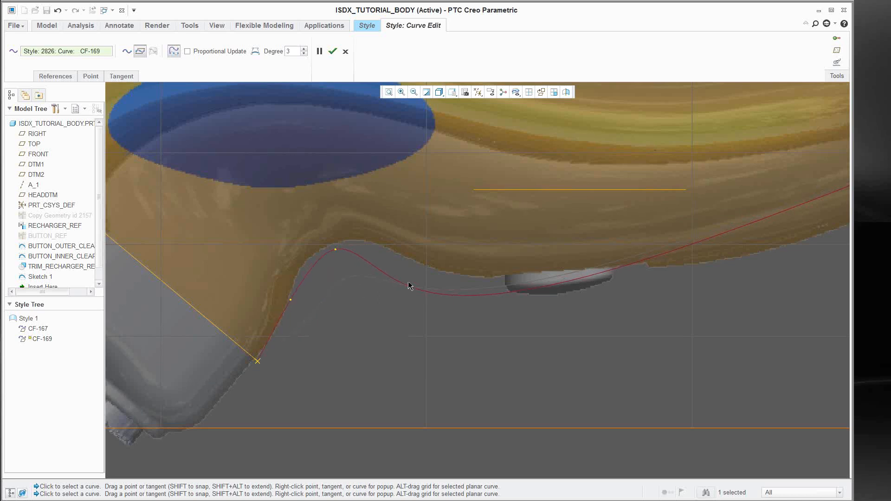
drag(409, 285, 416, 266)
drag(335, 249, 331, 243)
- Set the underside curve's tangent at the head end to Normal, referencing the HEADDTM plane
shift+middle_drag(284, 352, 313, 331)
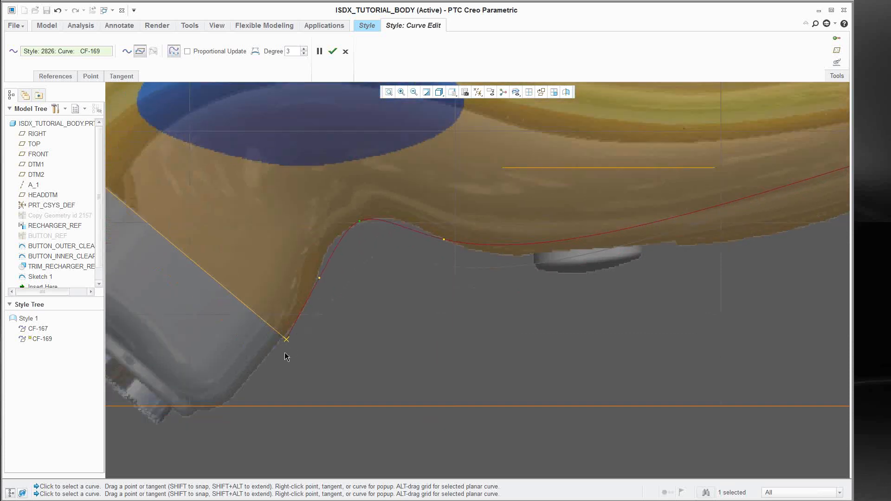
click(287, 338)
scroll(355, 292, up, 3)
click(369, 218)
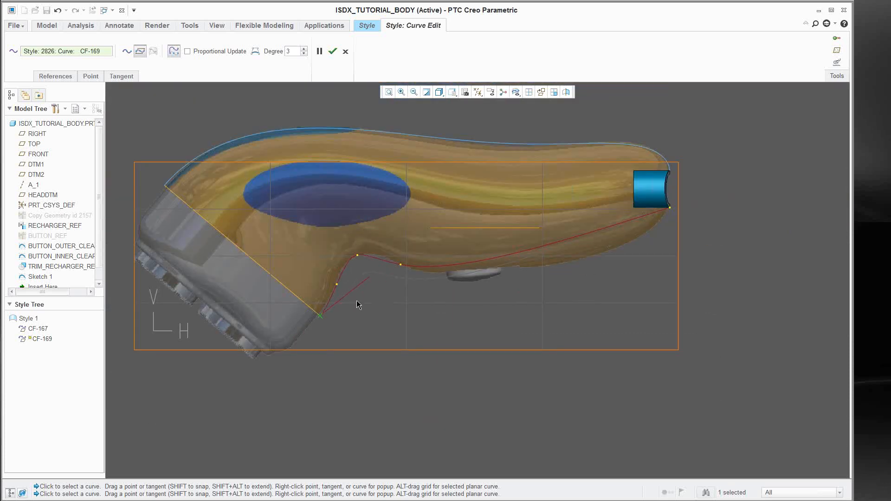
right_click(362, 286)
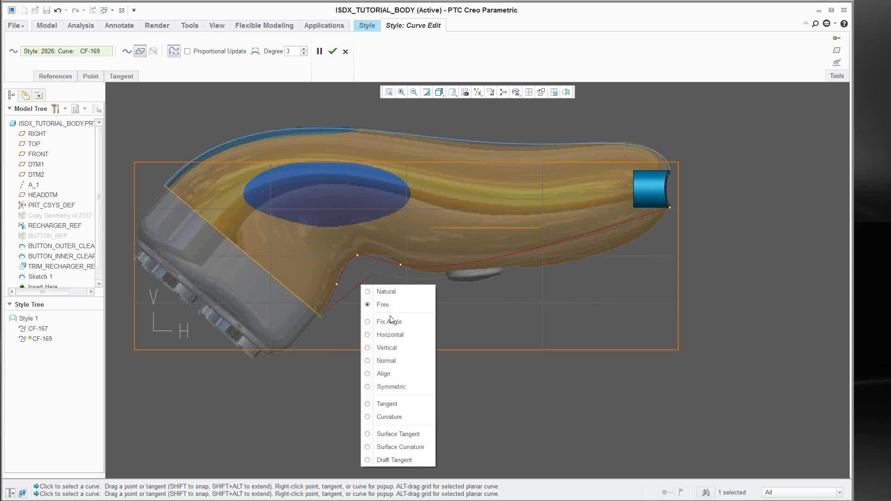
click(388, 360)
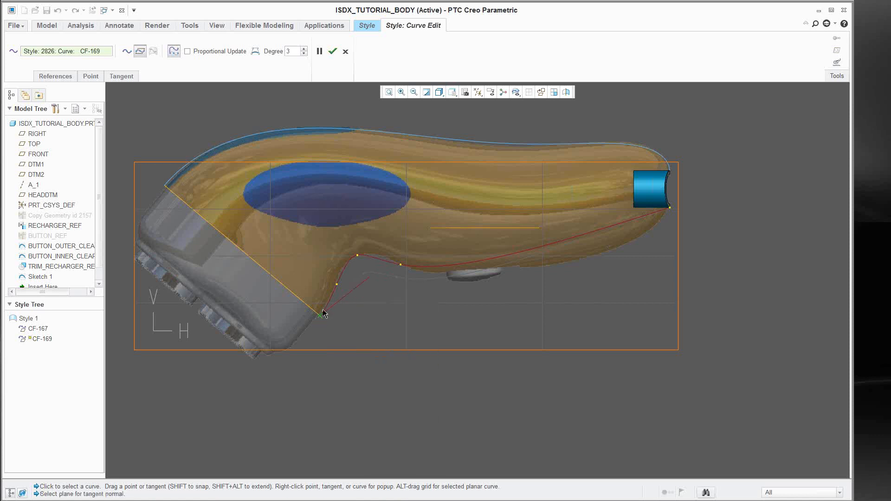
click(43, 195)
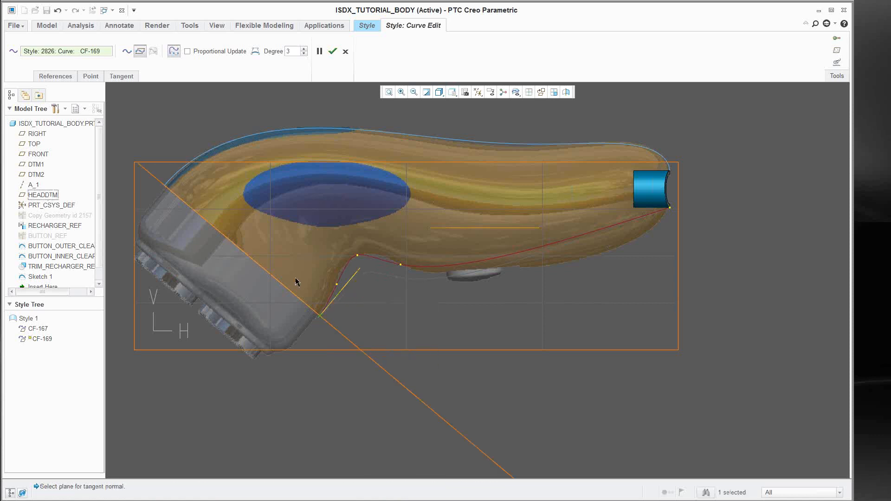
- Readjust the first two interior points of the underside curve to follow the neck's concave bend
scroll(359, 287, up, 2)
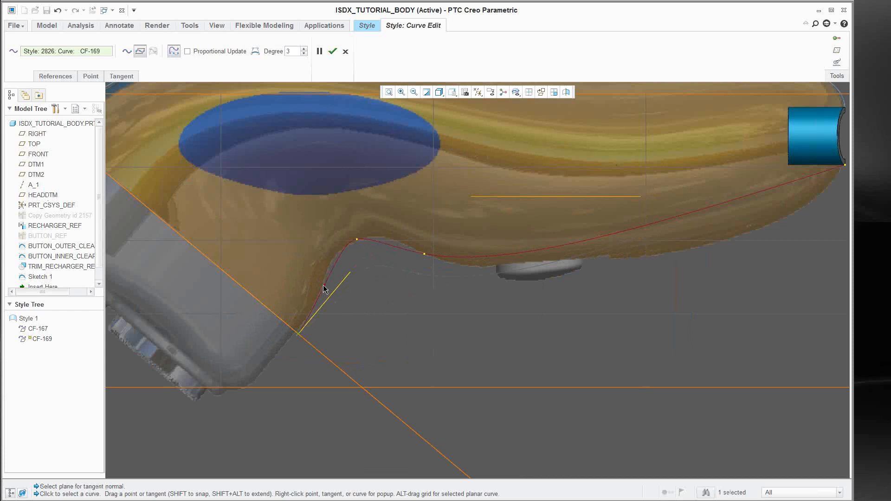
drag(323, 285, 326, 278)
drag(357, 241, 372, 238)
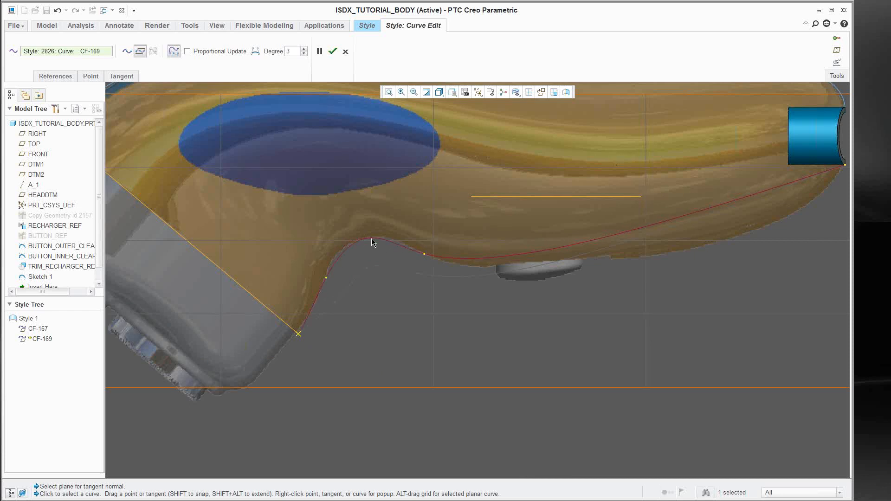
click(425, 256)
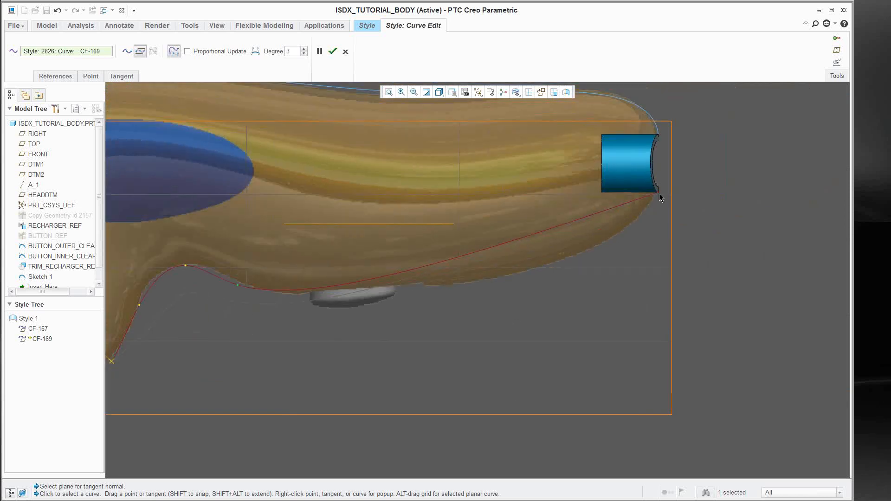
- Lengthen and swing down the tangent at the recharger end so the underside curve follows the body's rear lower edge
click(659, 193)
drag(449, 272, 653, 295)
shift+middle_drag(288, 330, 428, 322)
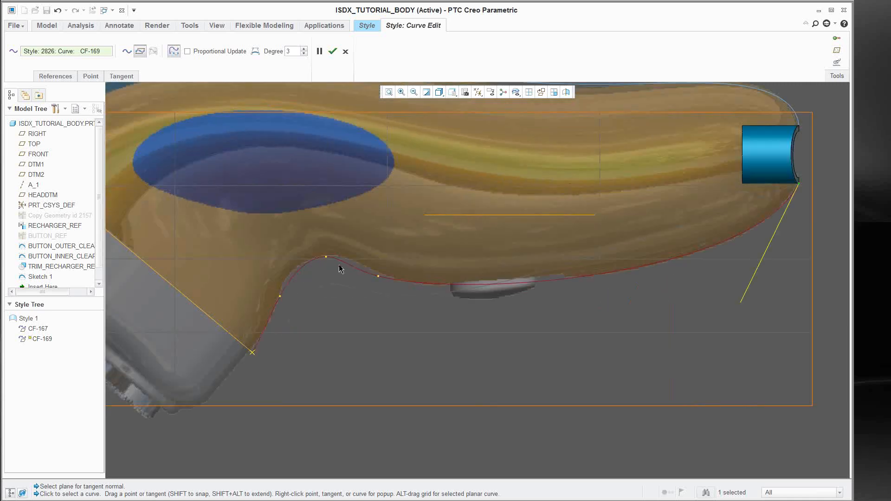
- Fine-tune the interior points around the neck bend to match the concept image's underside
scroll(327, 260, up, 2)
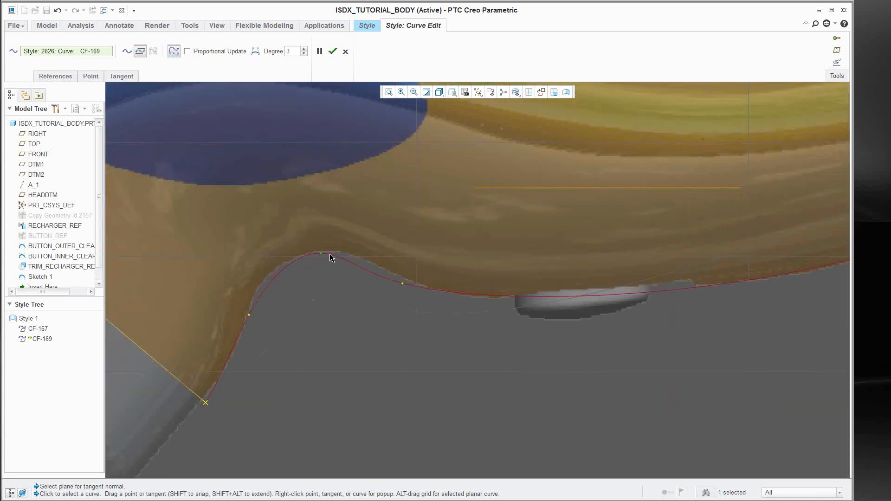
drag(330, 254, 329, 251)
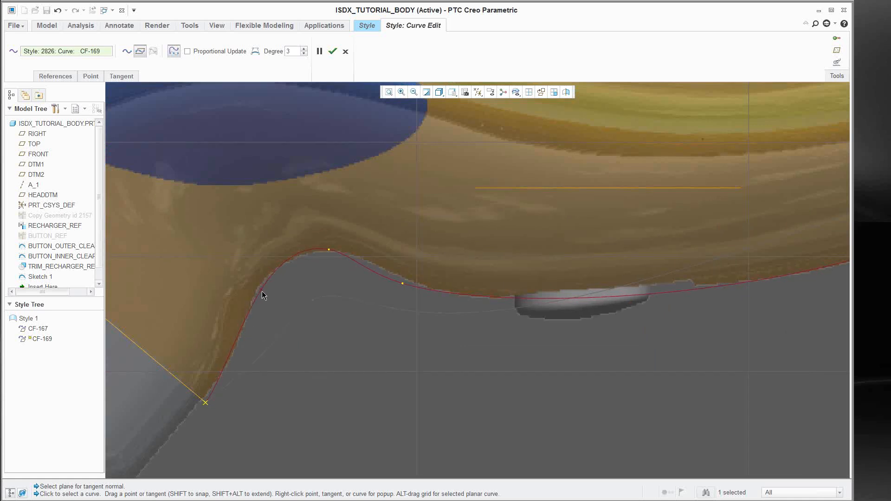
drag(402, 283, 396, 277)
scroll(374, 312, up, 1)
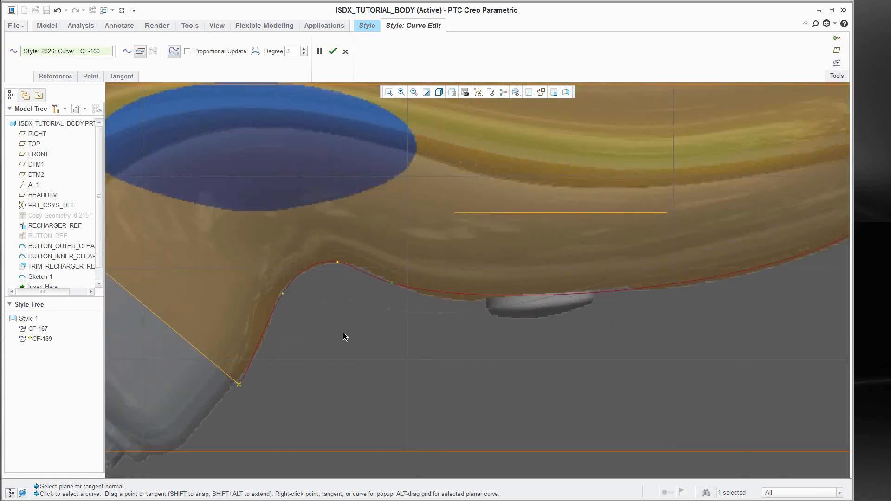
- Lengthen the normal tangent at the curve's head end and accept the underside curve edit
click(238, 384)
drag(285, 331, 389, 241)
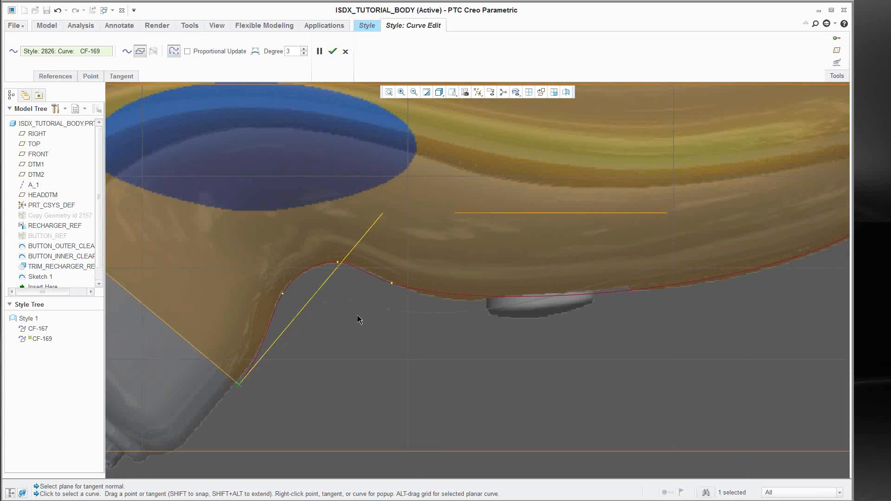
scroll(358, 319, up, 2)
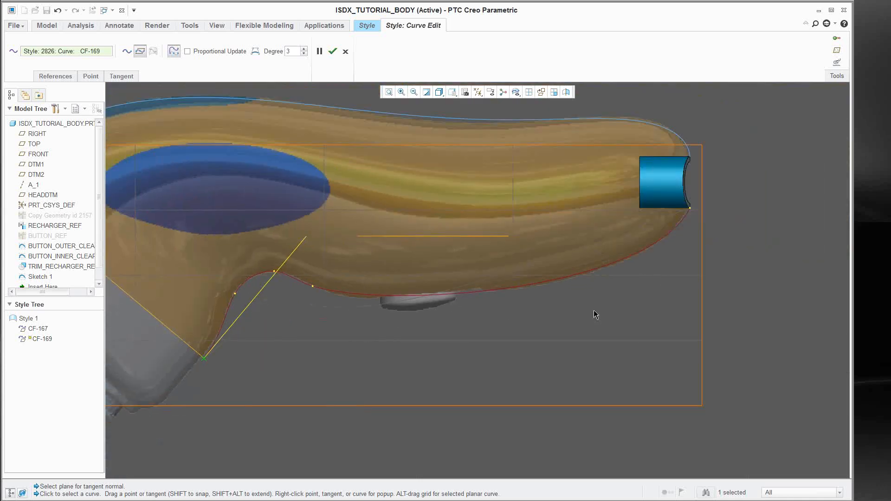
scroll(479, 314, up, 2)
scroll(494, 300, up, 2)
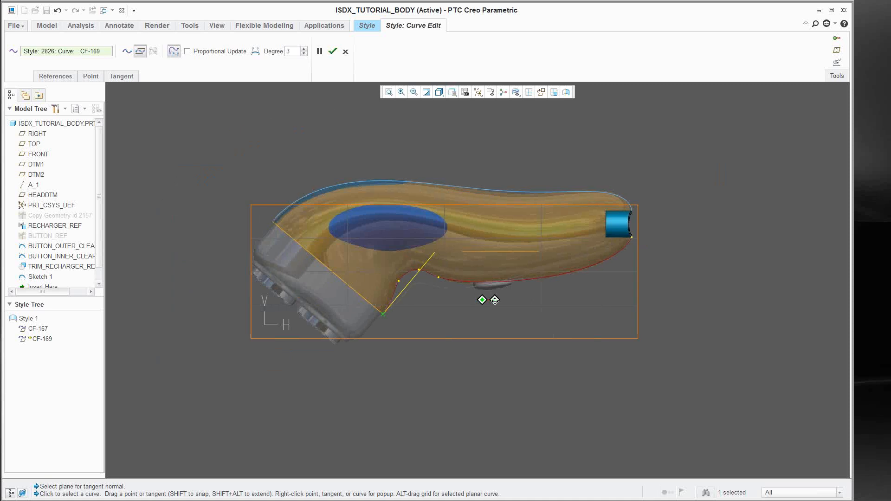
middle_drag(495, 300, 449, 299)
middle_drag(502, 312, 483, 294)
middle_click(483, 294)
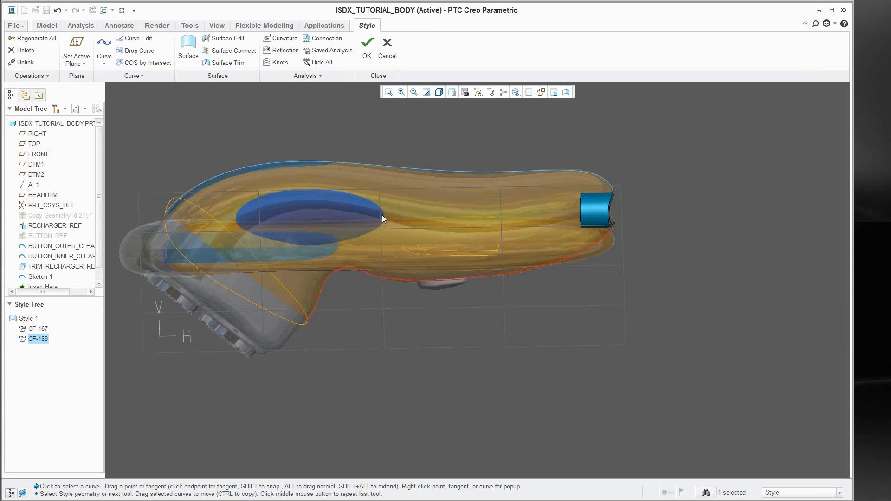
- Start a free style curve for the body's side with its first point snapped to the side of the head outline
shift+middle_drag(288, 189, 297, 172)
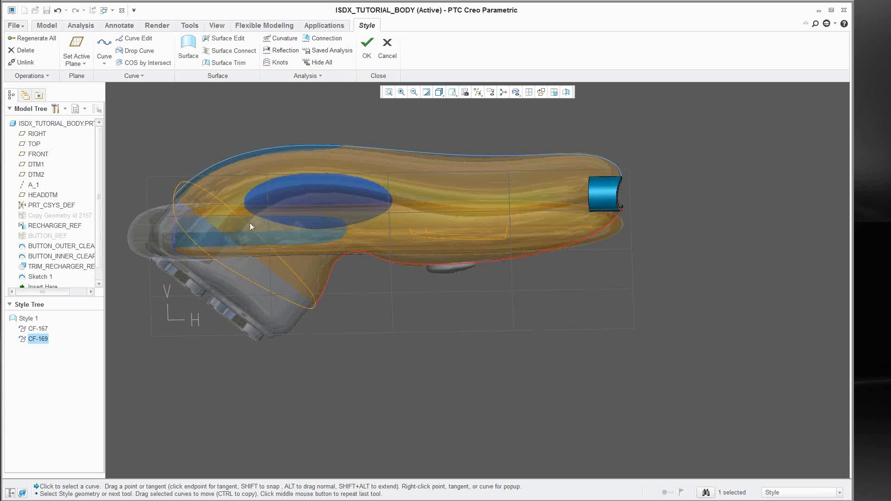
middle_drag(477, 114, 363, 167)
right_click(263, 115)
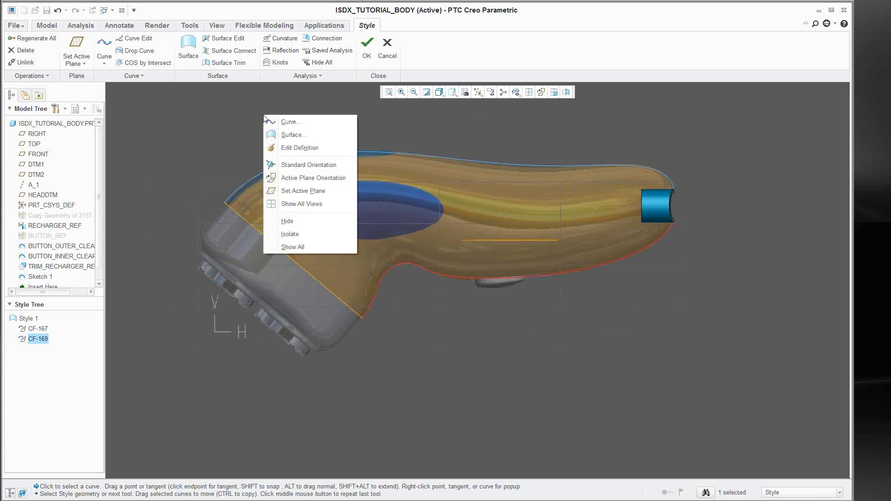
click(288, 122)
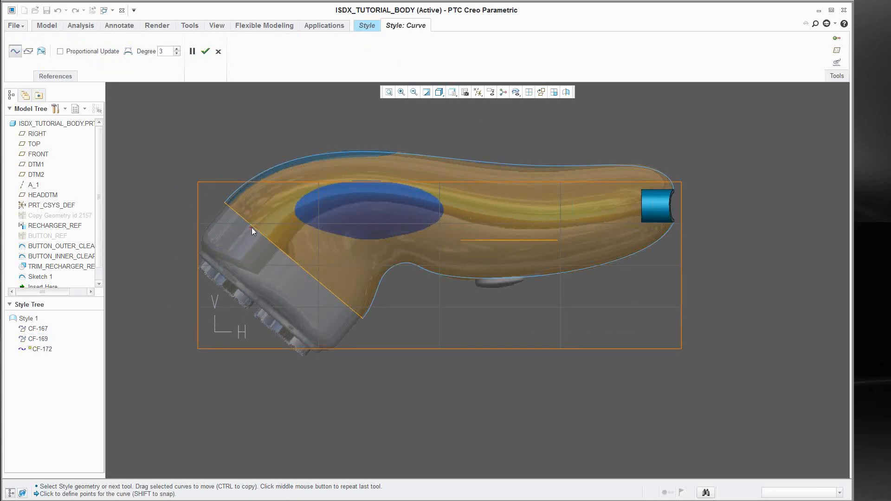
click(270, 240)
scroll(674, 209, up, 3)
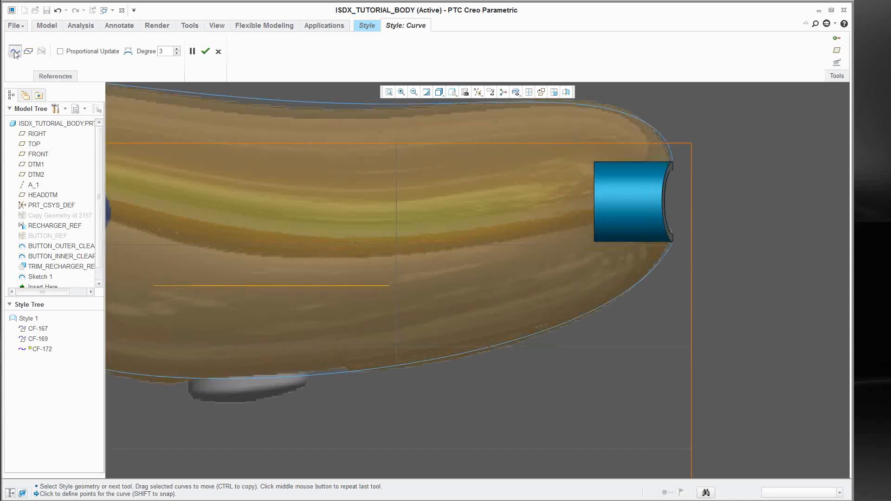
- Place the side curve's second point on the curved outer edge at the recharger reference's open end
scroll(594, 251, down, 3)
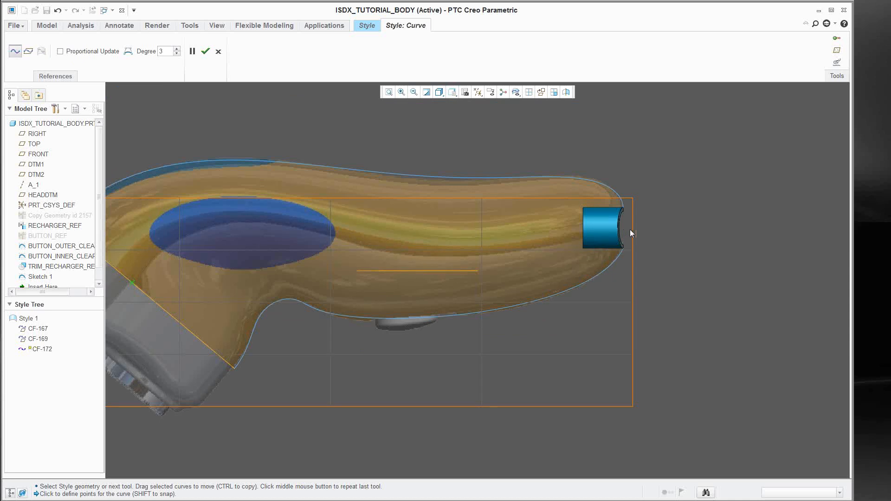
scroll(630, 230, up, 3)
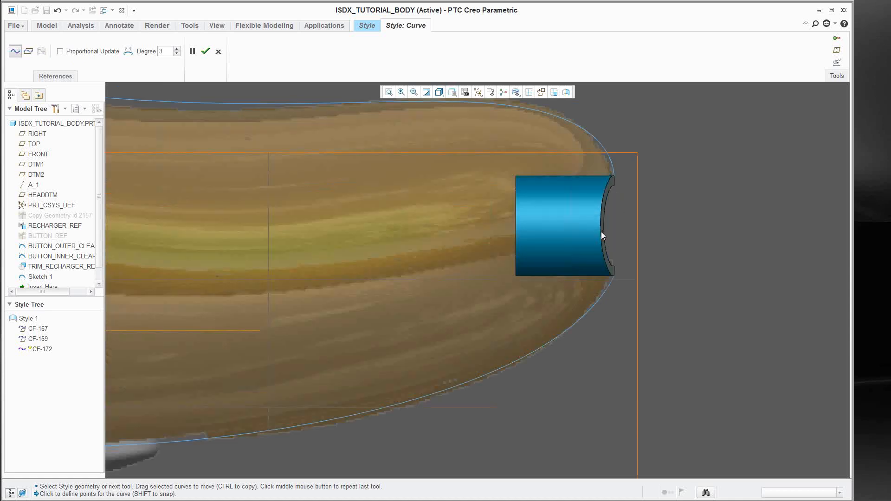
middle_drag(595, 231, 603, 230)
scroll(602, 233, up, 2)
click(598, 237)
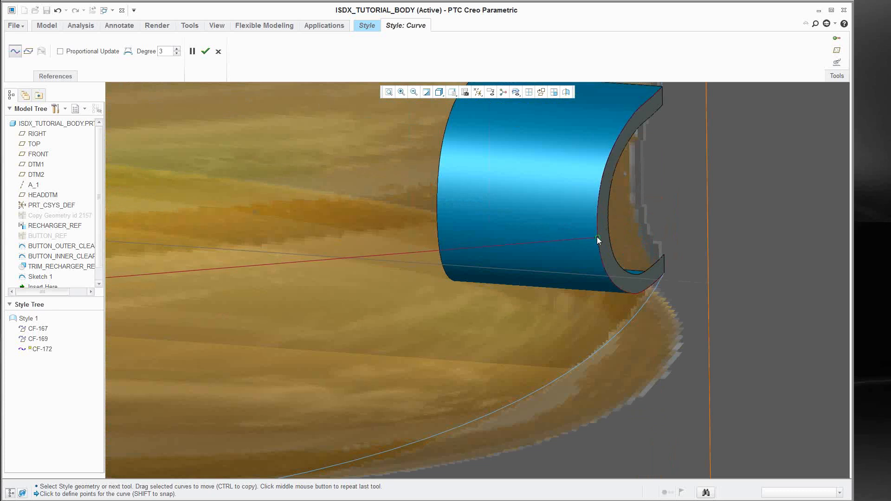
scroll(624, 257, down, 5)
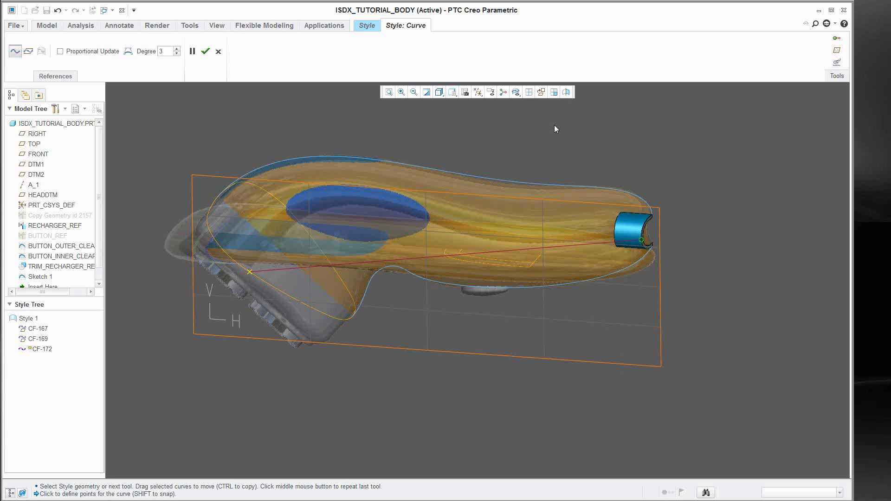
- Display all four views and finish the side curve after undoing a trial third point placed below the body
click(528, 92)
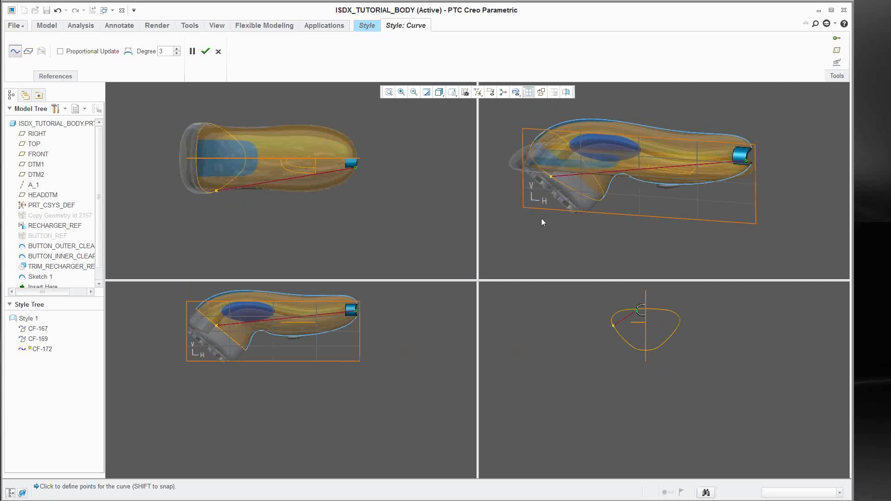
click(293, 386)
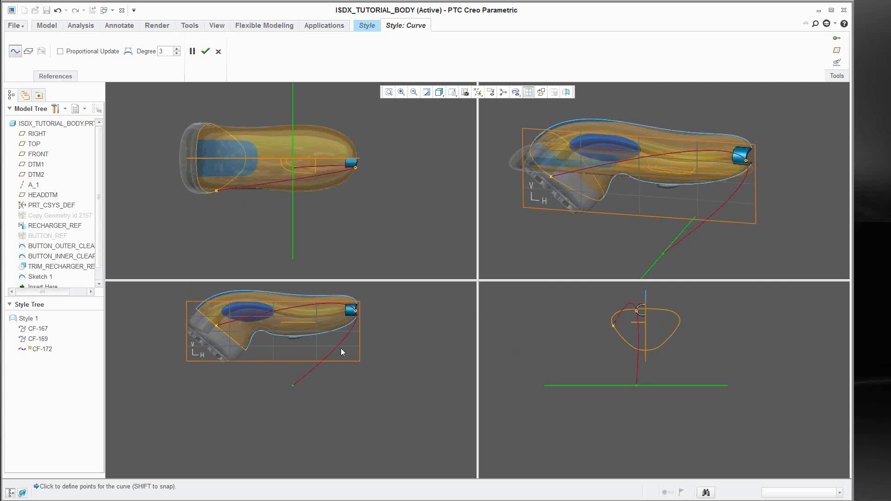
click(58, 11)
scroll(267, 344, down, 3)
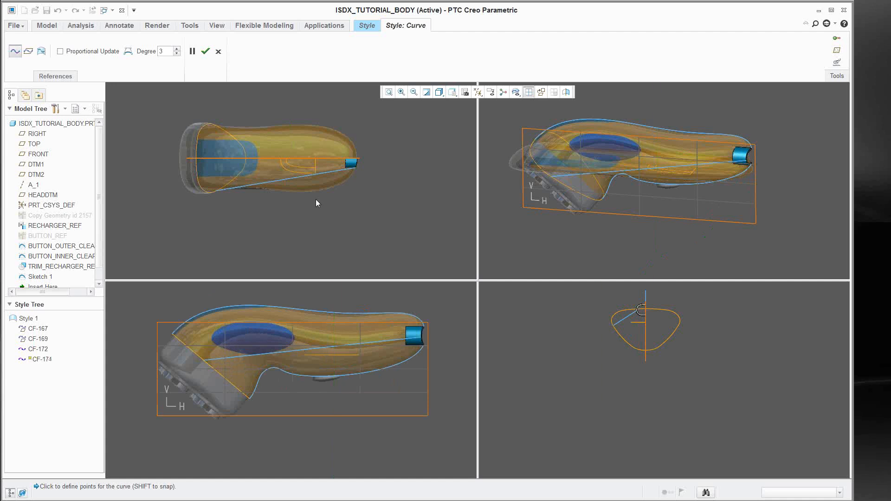
middle_click(299, 155)
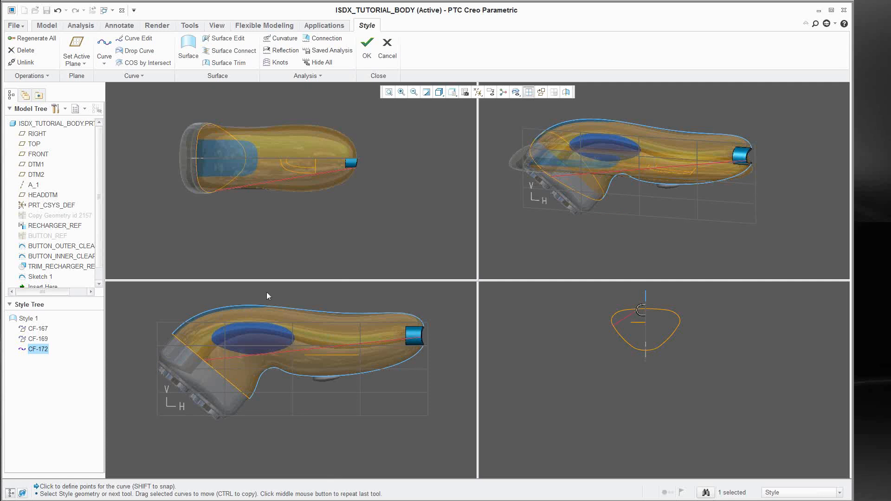
- Edit the side curve and make its tangent at the head end normal to the HEADDTM plane
scroll(218, 364, down, 5)
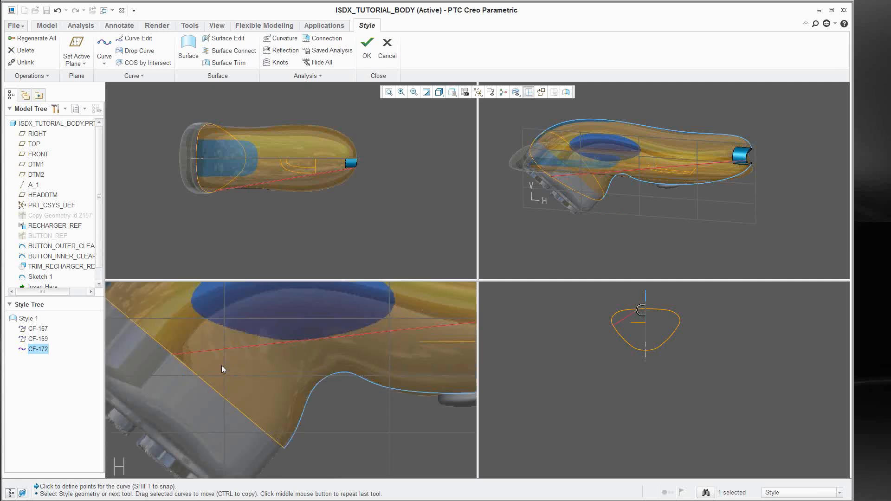
shift+middle_drag(224, 366, 263, 363)
double_click(263, 358)
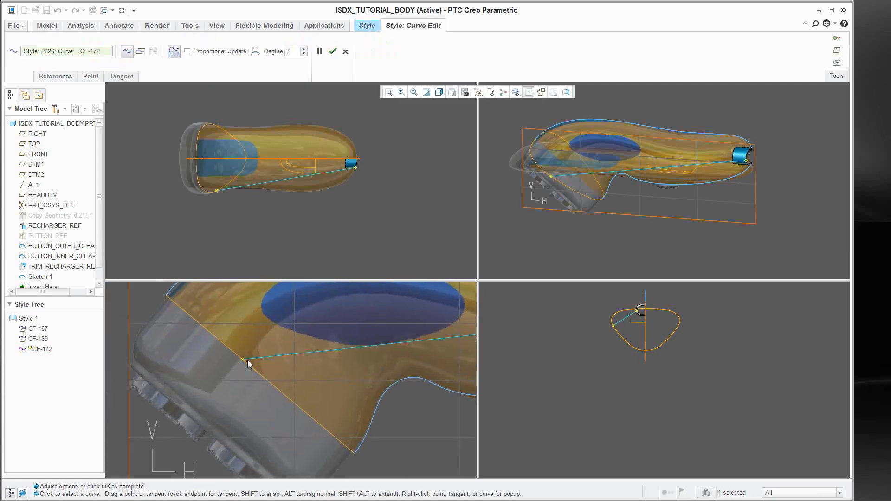
drag(244, 360, 308, 315)
right_click(309, 317)
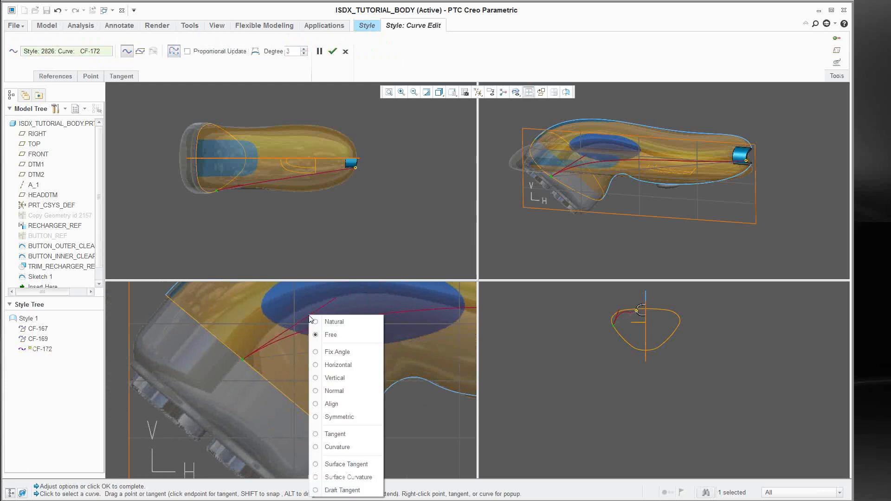
click(339, 391)
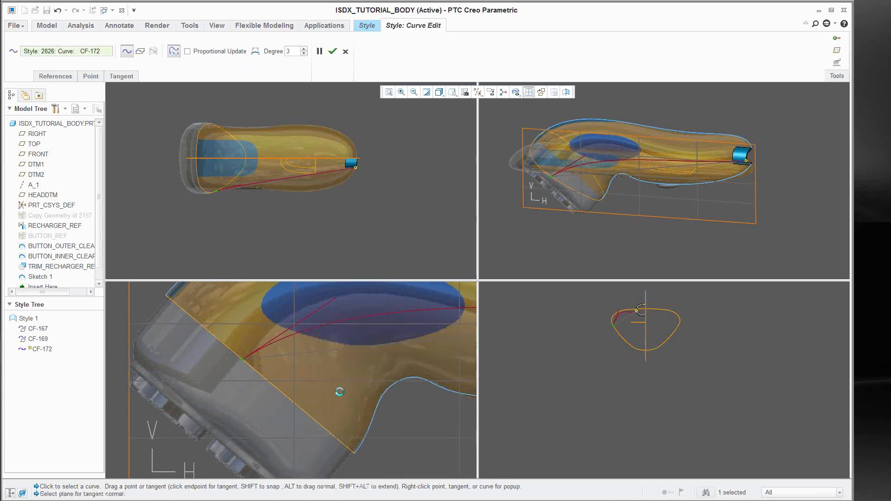
click(41, 195)
- Add an interior point to the side curve just behind the blue button area and move it slightly up and toward the head
shift+middle_drag(297, 334, 195, 350)
scroll(215, 346, up, 3)
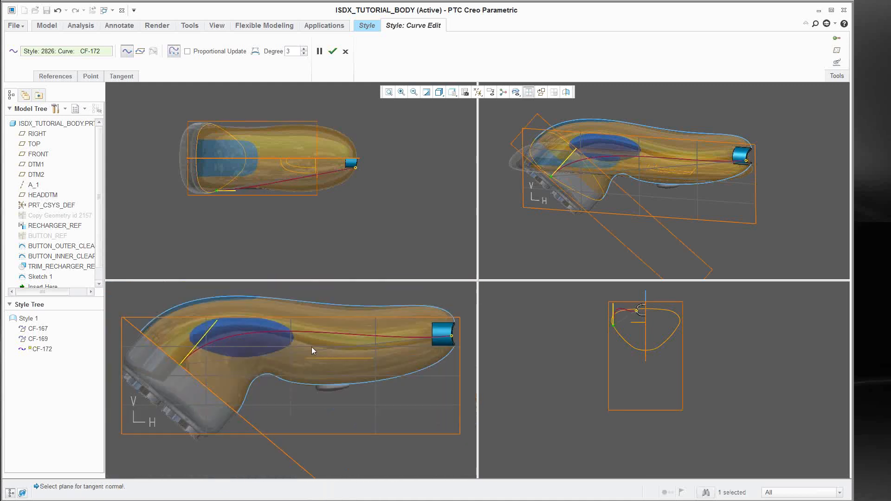
shift+middle_drag(361, 344, 311, 346)
shift+middle_drag(240, 327, 324, 327)
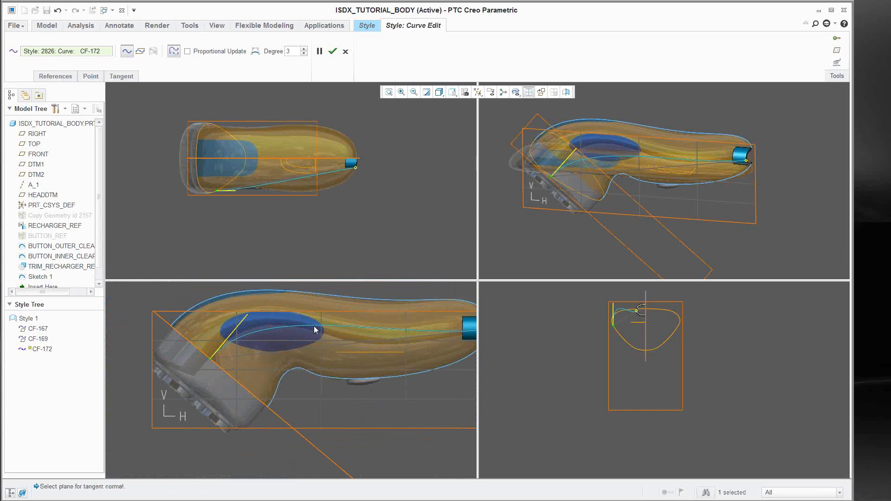
shift+middle_drag(350, 329, 320, 335)
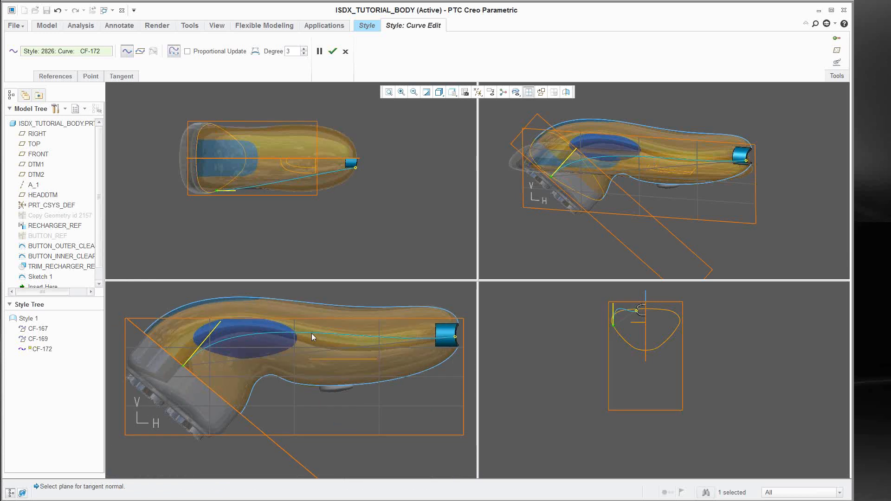
right_click(312, 335)
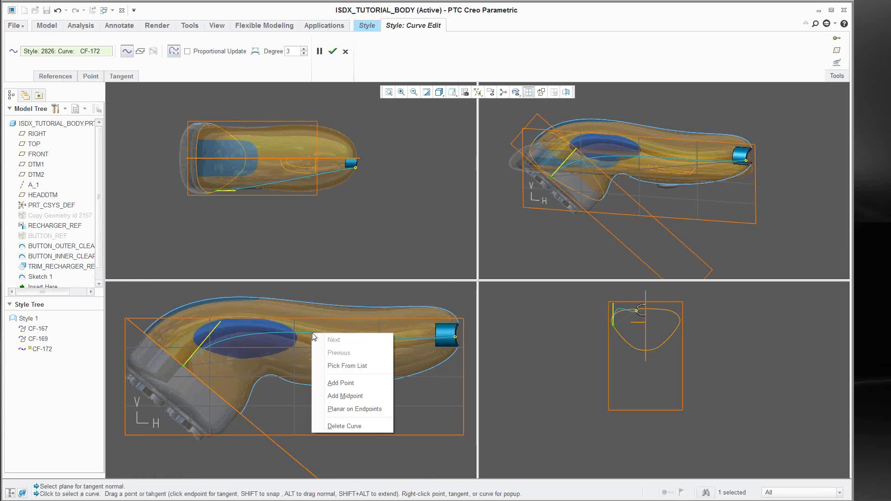
click(340, 382)
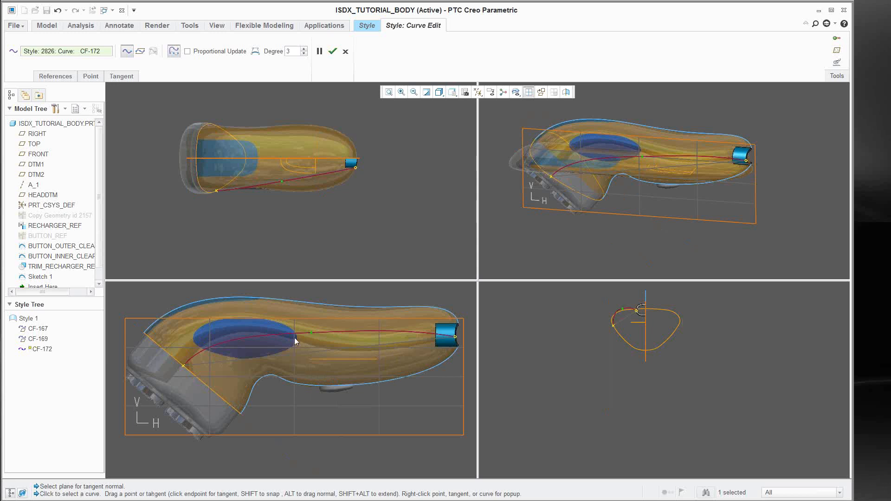
drag(311, 333, 284, 325)
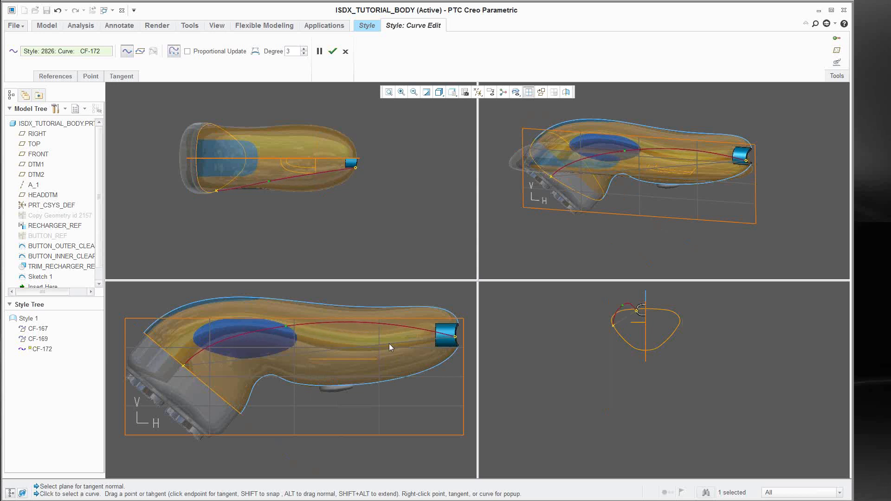
- Move the side curve's interior point outward onto the body's outer edge in the top view
shift+middle_drag(378, 315, 358, 319)
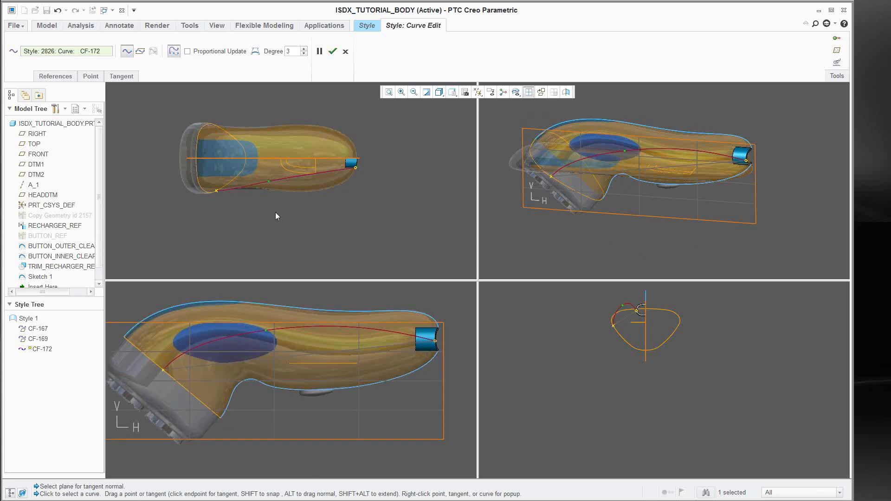
scroll(273, 171, up, 3)
scroll(271, 191, up, 2)
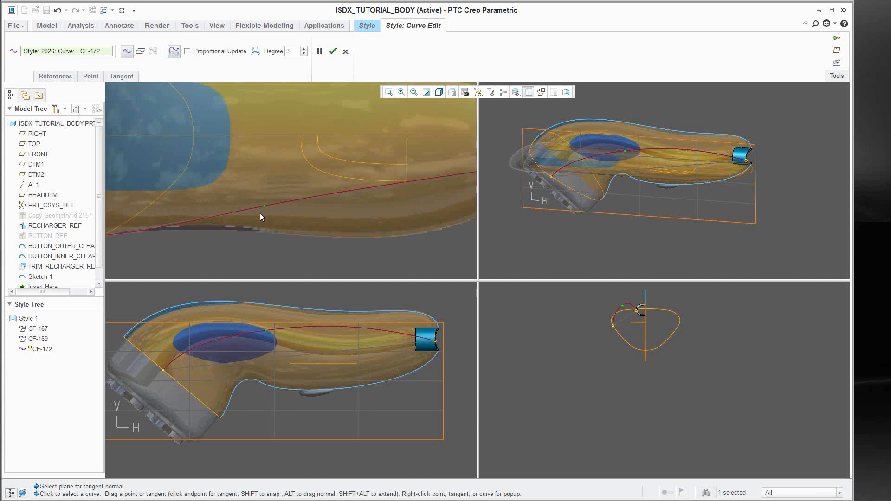
scroll(273, 205, down, 1)
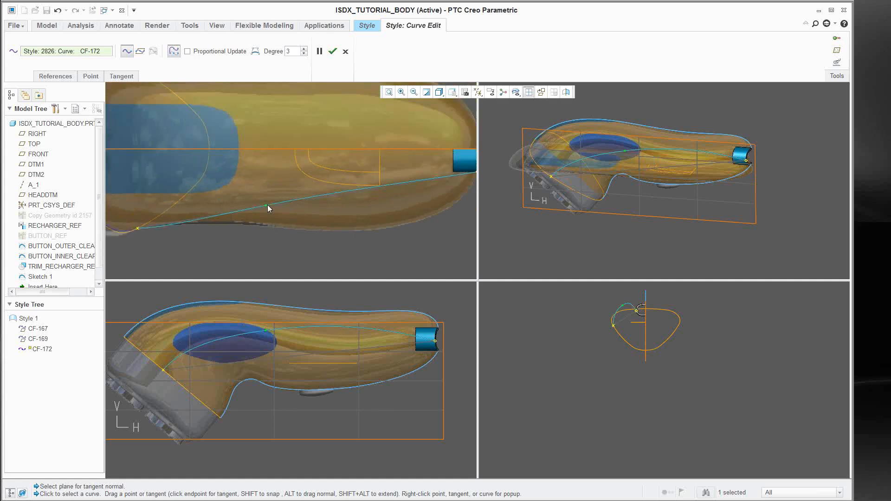
drag(266, 205, 265, 225)
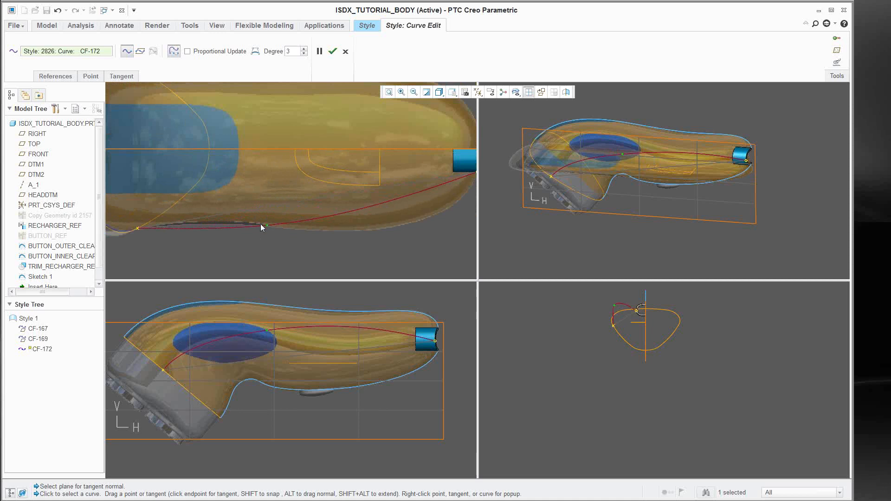
scroll(267, 224, down, 3)
scroll(261, 225, up, 2)
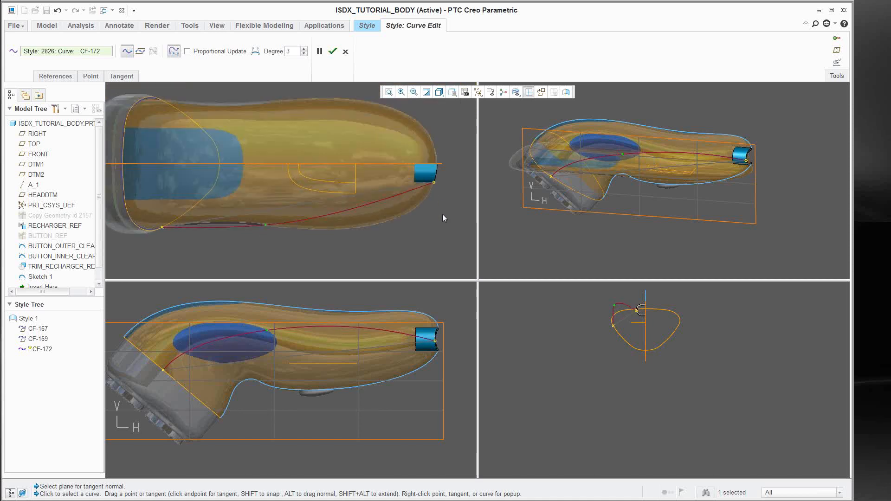
- Pull the side curve's recharger-end tangent outward in the top view and angle it down toward the head in the side view
click(433, 182)
drag(358, 211, 403, 249)
shift+middle_drag(376, 265, 389, 261)
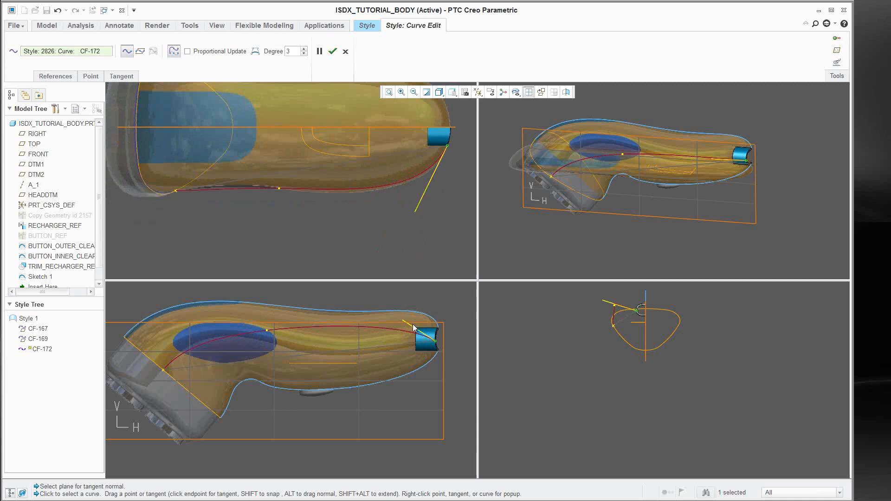
drag(417, 328, 299, 391)
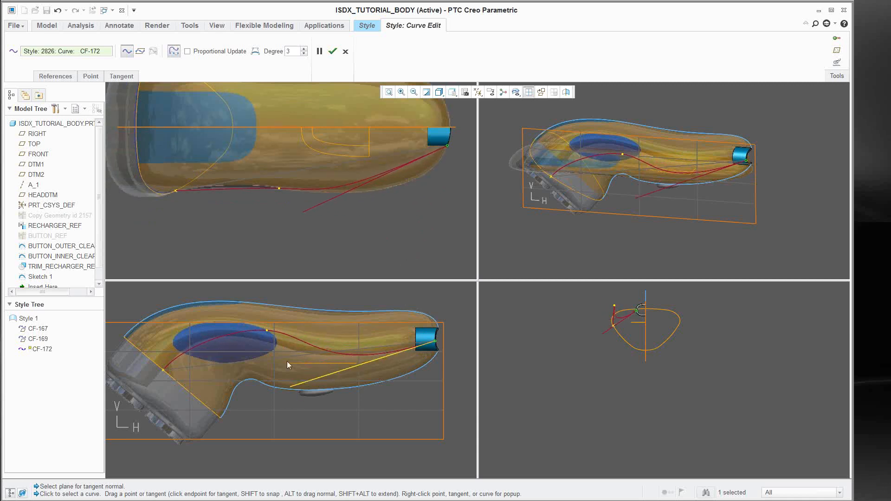
- Shift the interior point farther toward the head and steepen the recharger-end tangent so the side curve follows the body's outline in the top view
click(267, 332)
drag(266, 333, 244, 326)
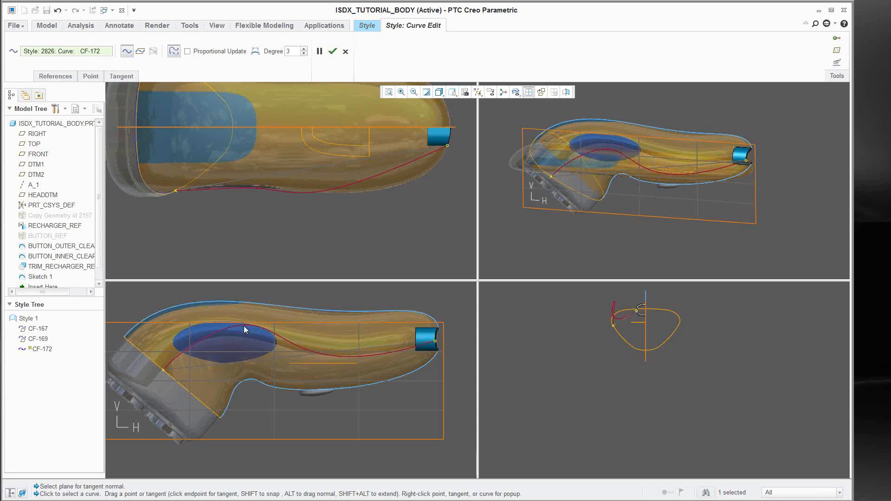
drag(436, 342, 353, 363)
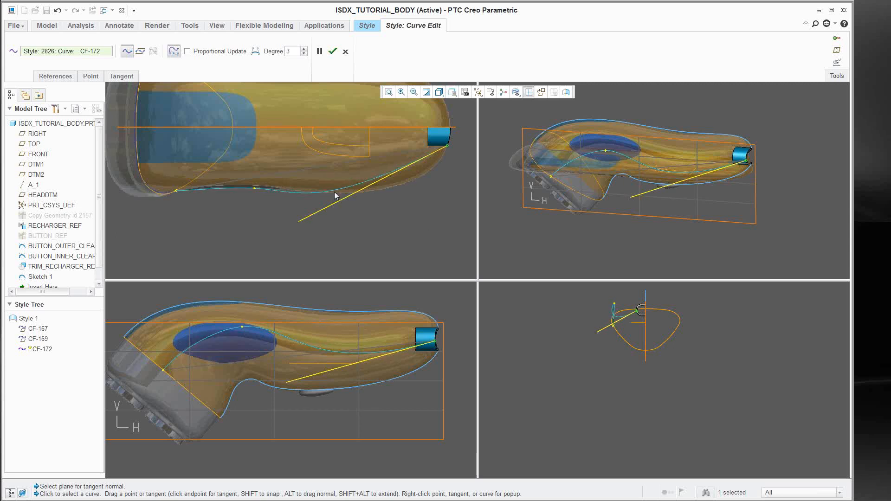
drag(339, 199, 467, 193)
scroll(343, 224, up, 1)
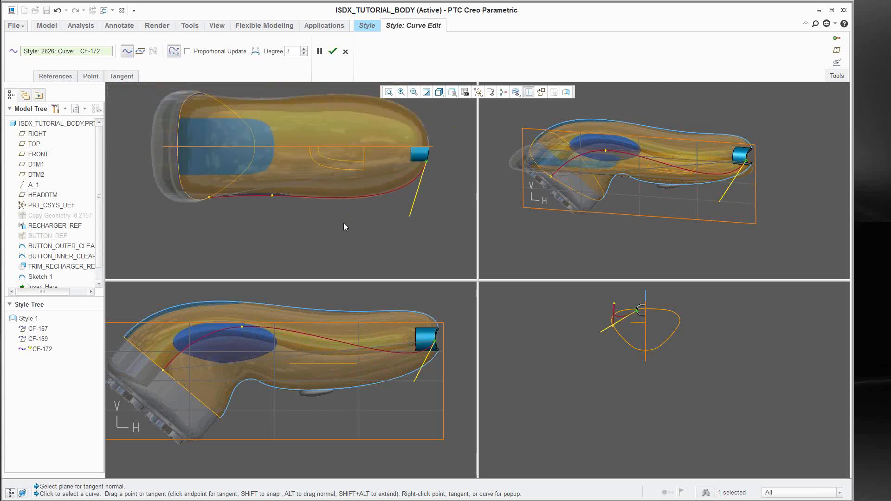
scroll(277, 196, down, 3)
drag(276, 198, 244, 191)
scroll(246, 194, up, 3)
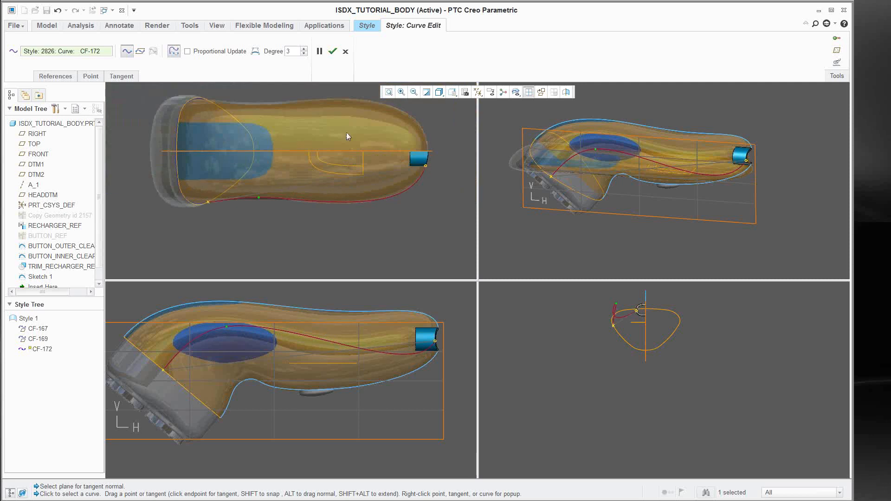
- Edit the side curve as degree 4 by its control points, lowering the mid-body point and shifting the one above the button toward the head
shift+middle_drag(344, 295, 352, 320)
click(304, 48)
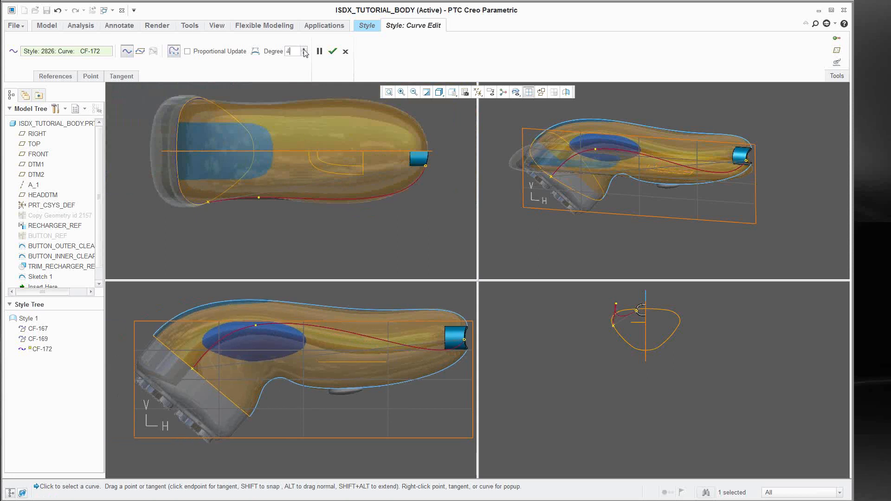
click(259, 53)
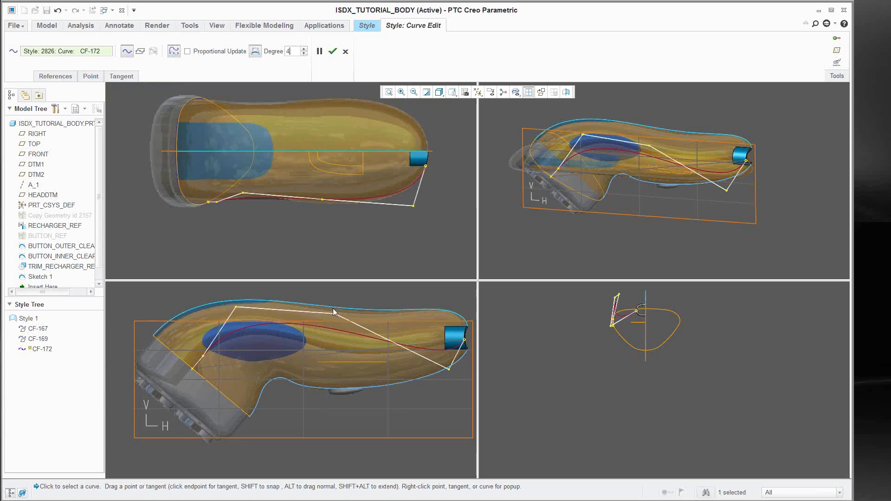
drag(335, 314, 336, 332)
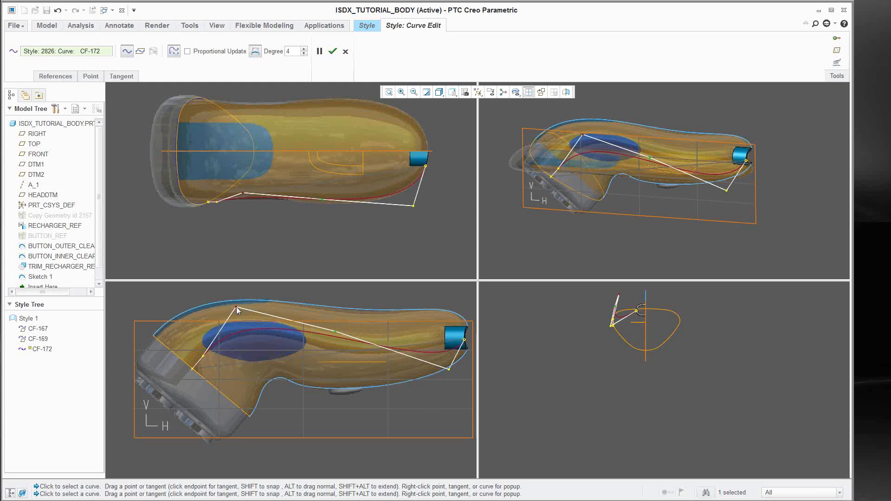
drag(235, 308, 216, 310)
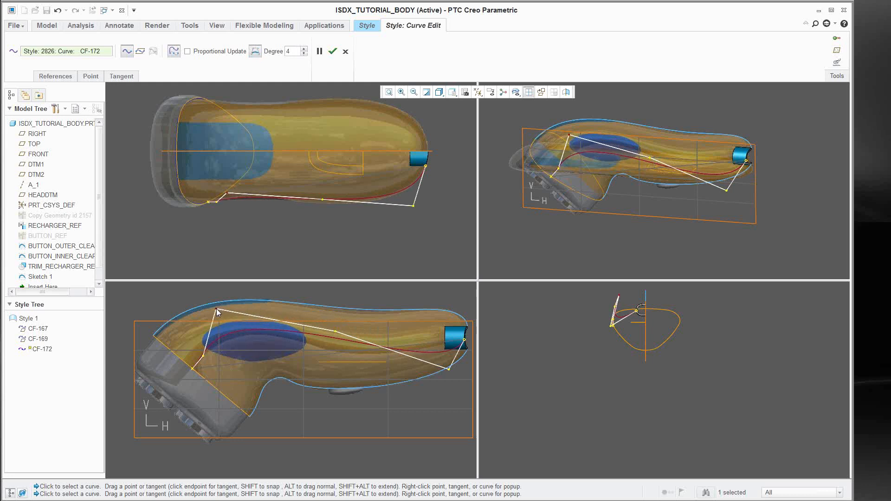
- Fine-tune the mid-body and recharger-end control points in the side and top views to match the body's outline, and accept the curve edit
middle_drag(418, 382, 406, 381)
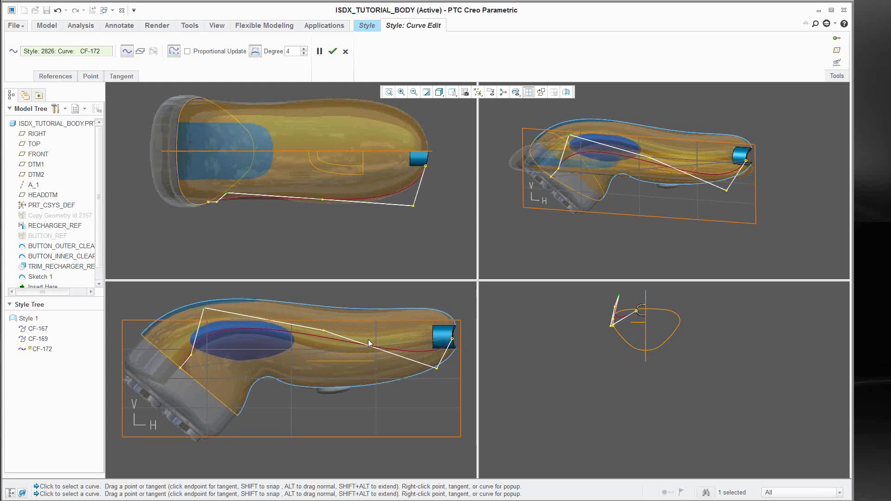
drag(436, 370, 423, 366)
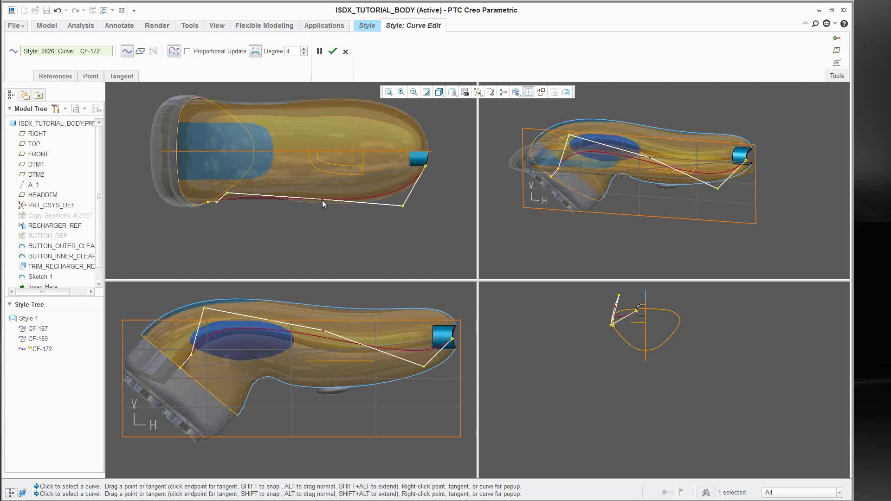
drag(322, 200, 325, 205)
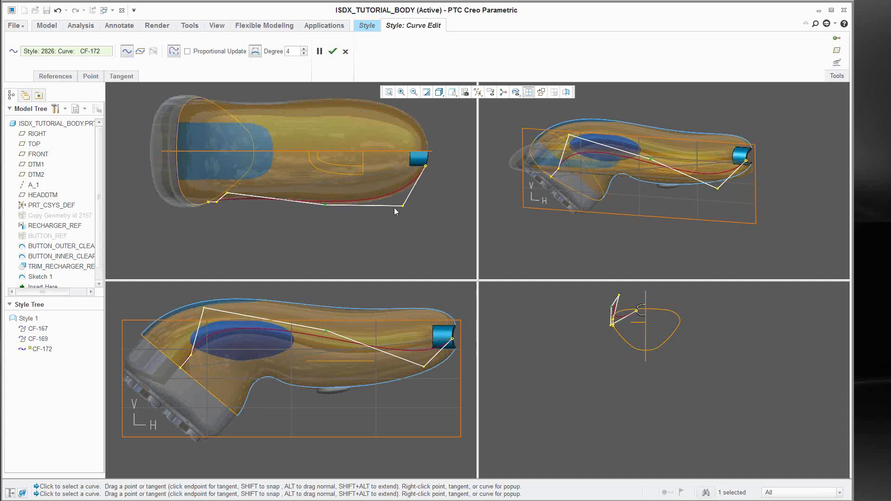
drag(403, 207, 405, 208)
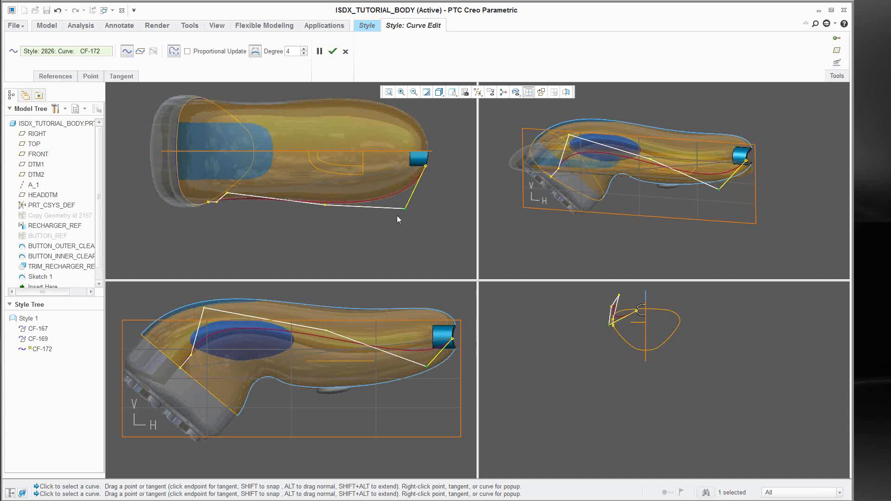
click(332, 51)
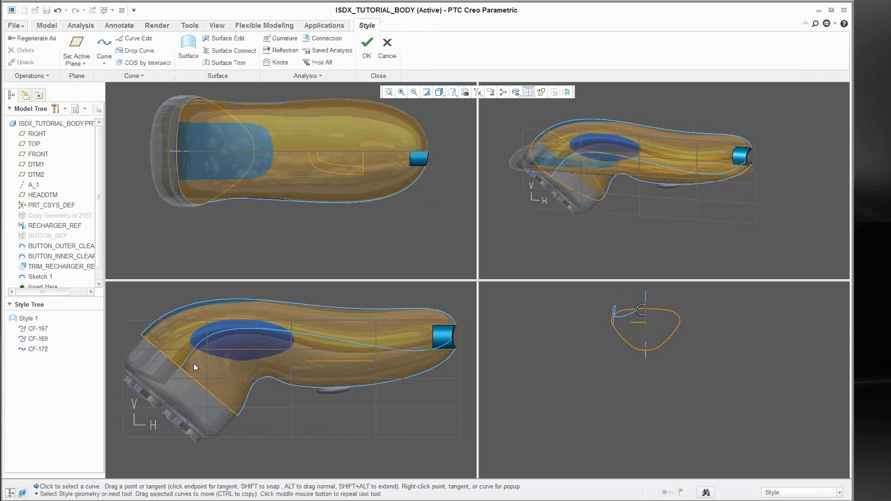
- Examine the side curve's shape against the concept images from several angles in the 3D view
middle_drag(653, 203, 711, 211)
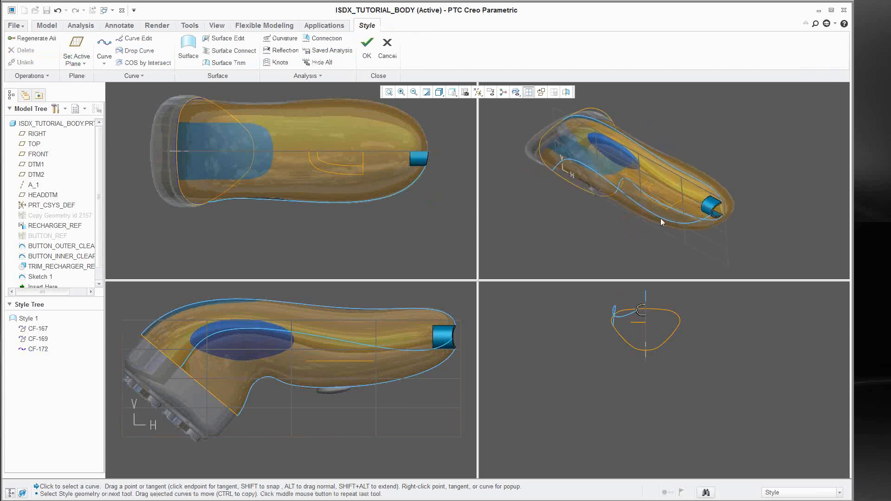
middle_drag(622, 176, 699, 197)
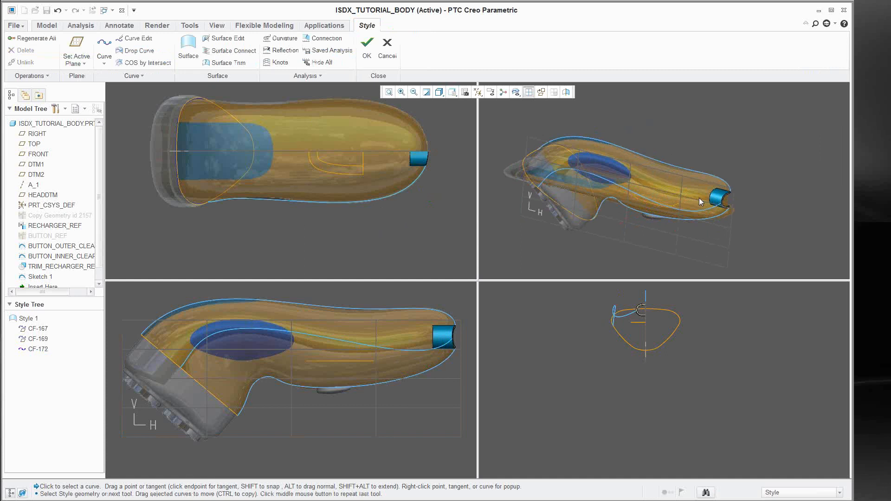
middle_drag(640, 185, 668, 193)
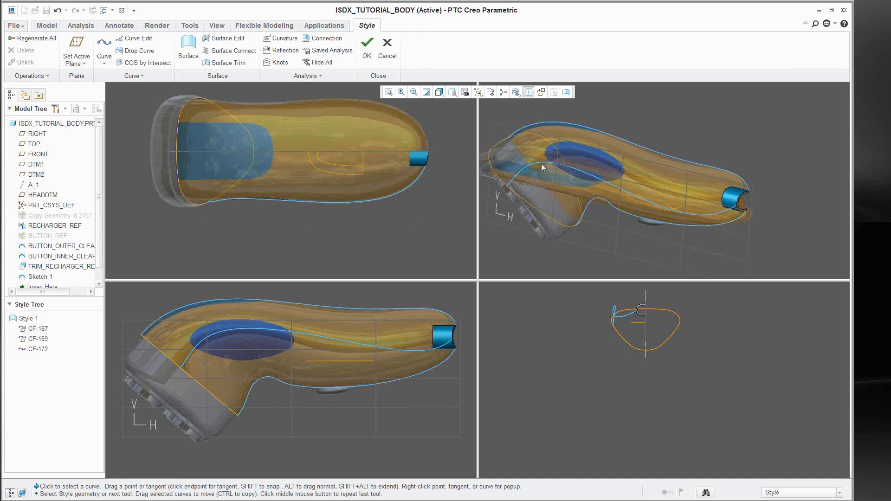
middle_drag(664, 174, 720, 155)
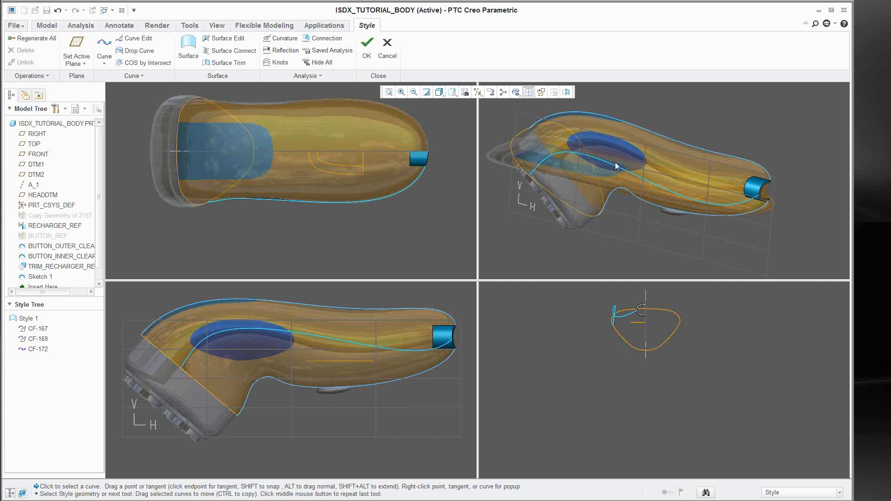
middle_drag(616, 165, 650, 162)
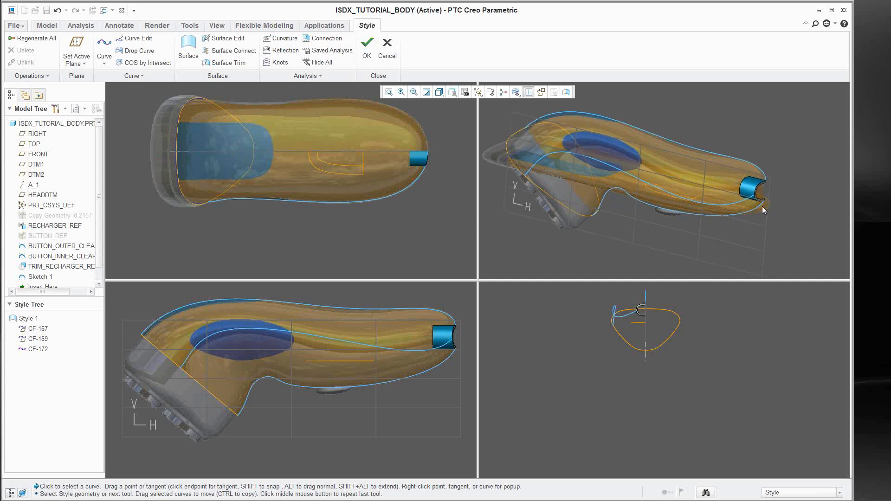
- Draw a degree 3 free curve around the recharger opening, through the recharger-end points of the top profile, side curve and bottom profile, and accept it
scroll(762, 206, up, 5)
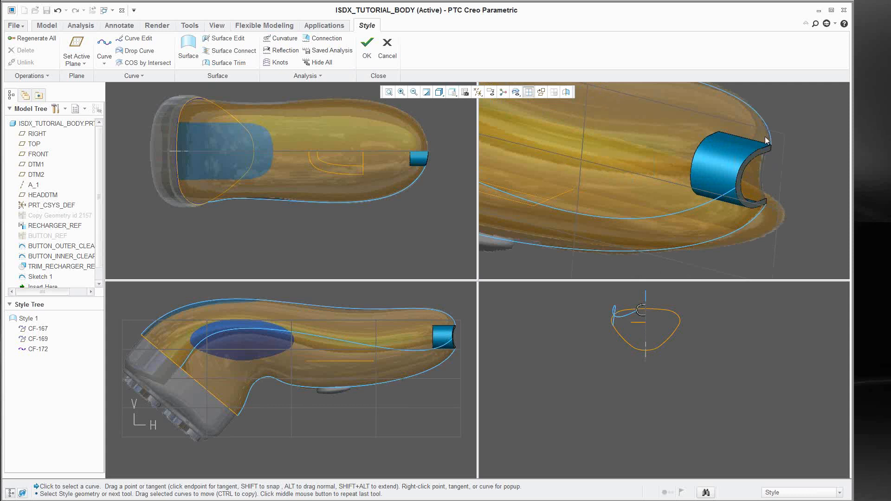
scroll(674, 150, down, 4)
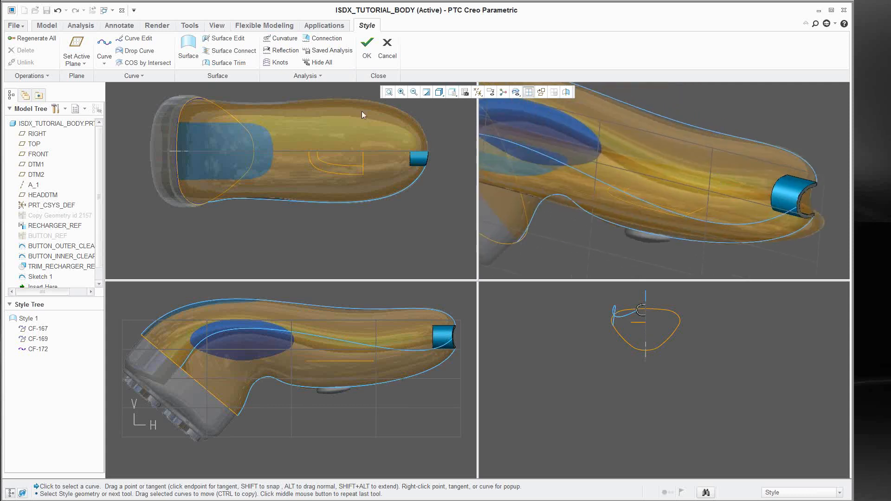
click(104, 46)
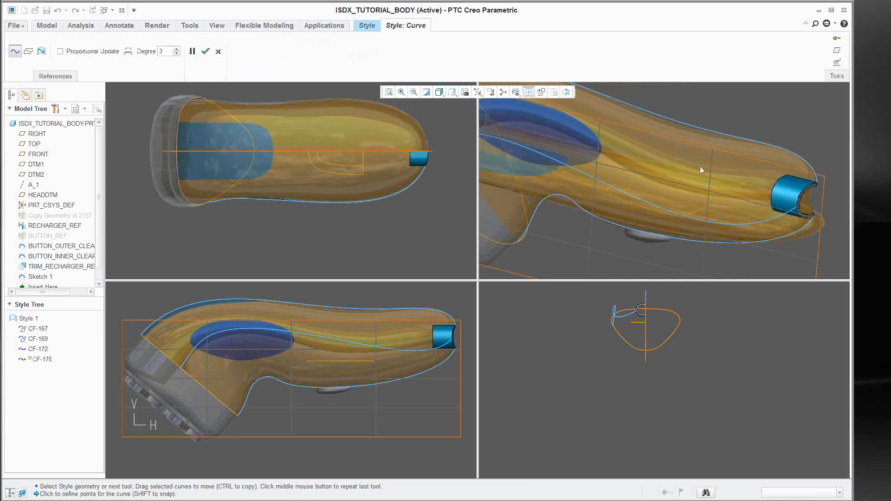
scroll(819, 187, up, 5)
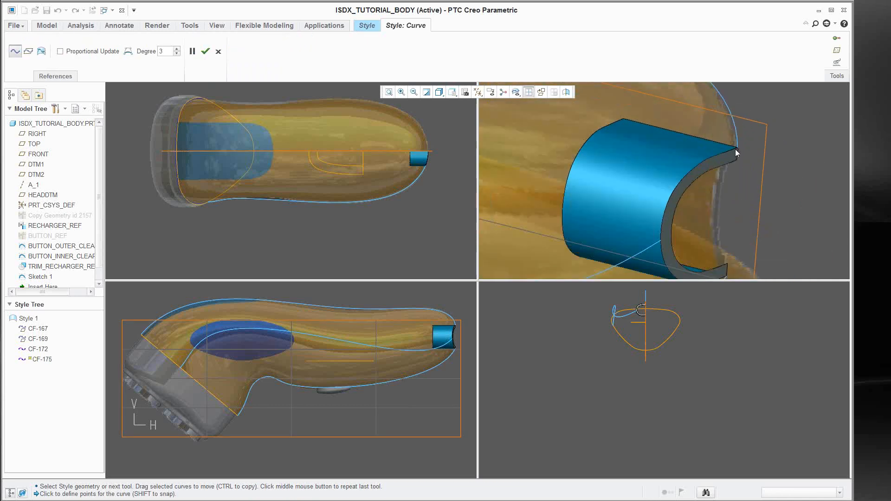
scroll(736, 147, down, 3)
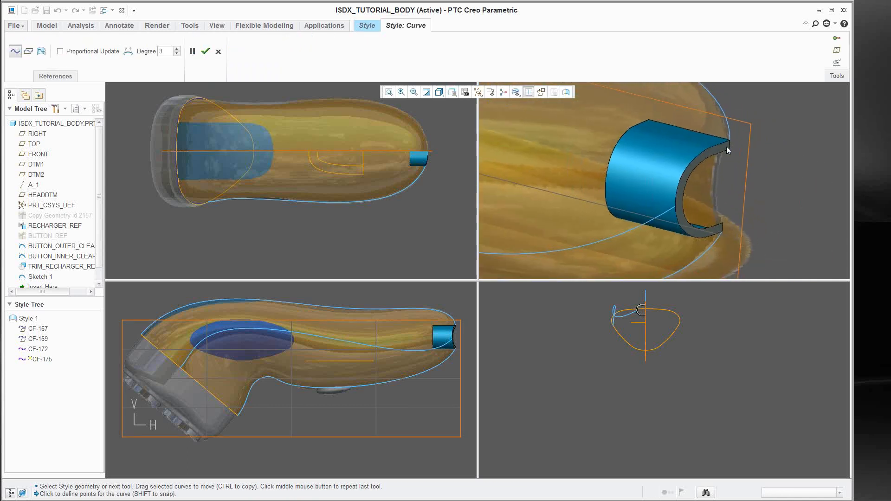
click(730, 128)
click(676, 206)
drag(695, 260, 706, 252)
middle_click(725, 174)
middle_drag(700, 189, 703, 136)
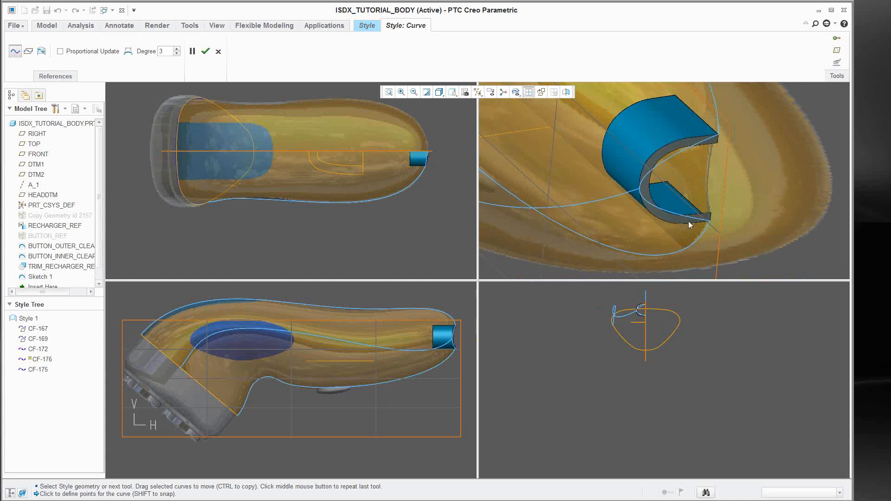
middle_drag(673, 192, 670, 193)
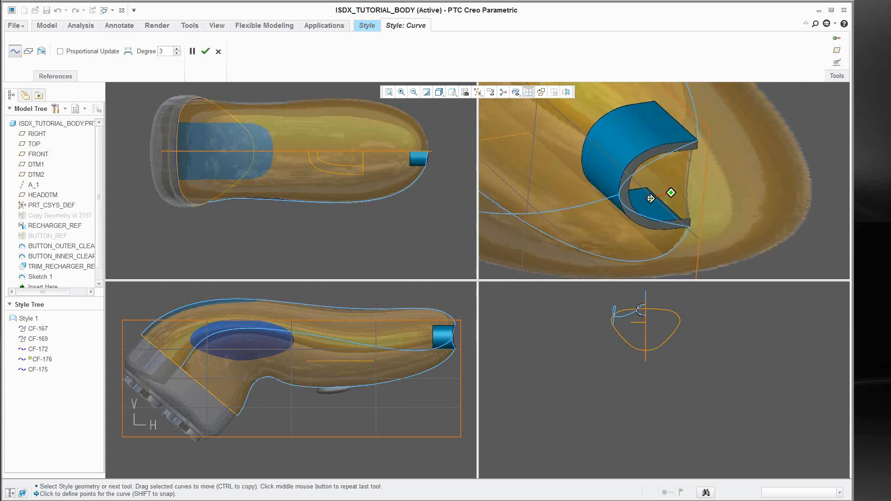
right_click(648, 163)
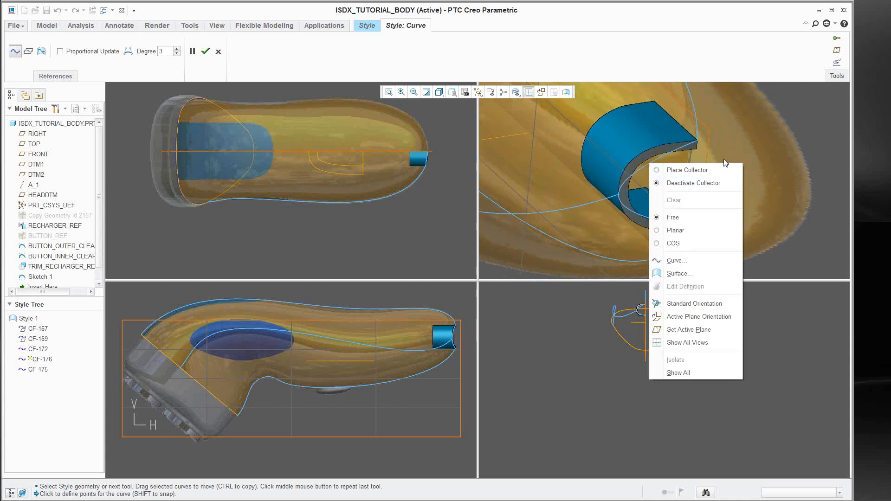
middle_drag(725, 162, 758, 136)
click(206, 52)
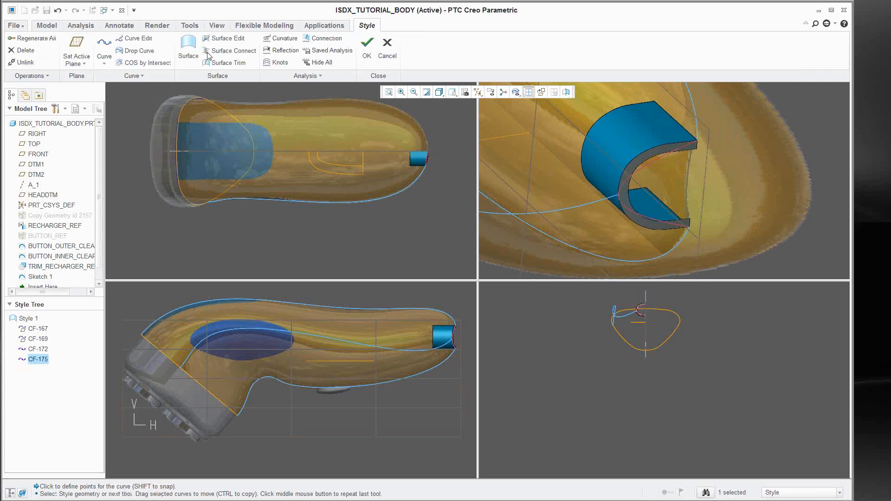
- Edit the recharger-end curve and add an extra point to both its upper and lower segments
double_click(662, 158)
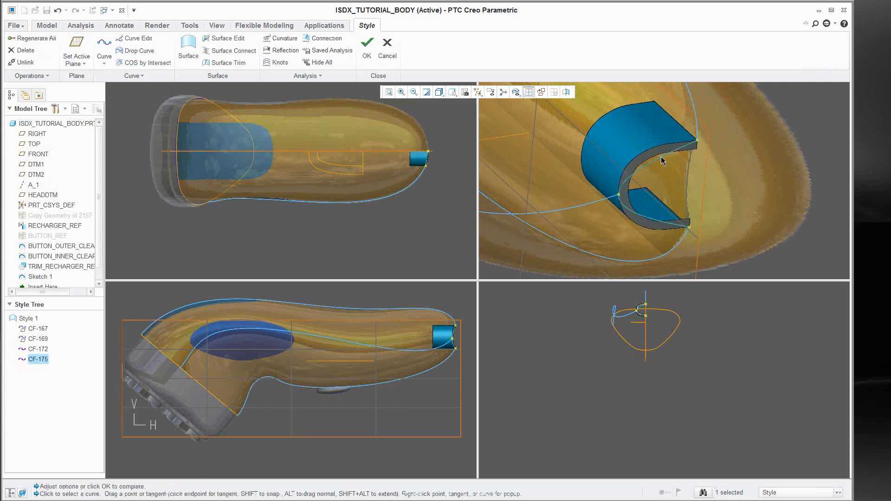
right_click(661, 158)
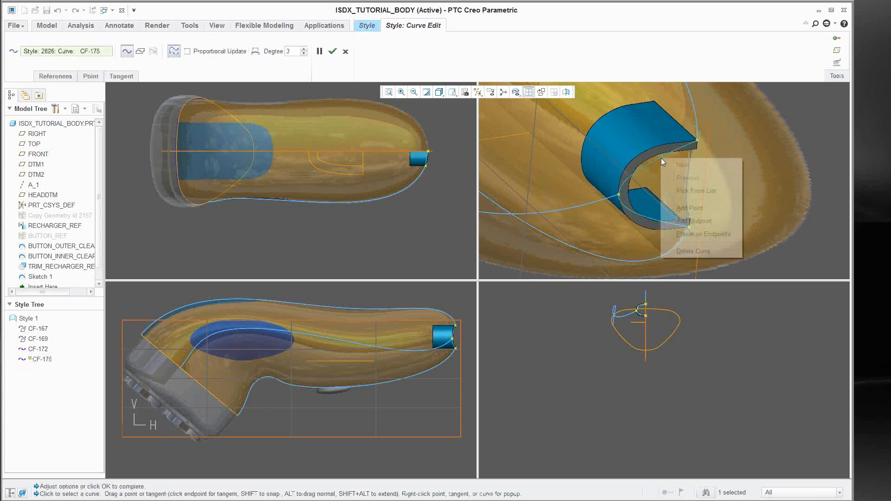
click(691, 210)
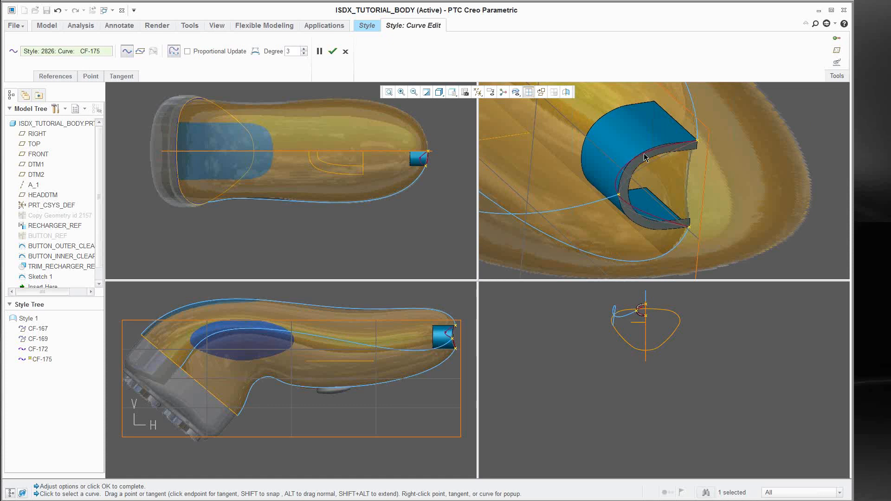
right_click(651, 216)
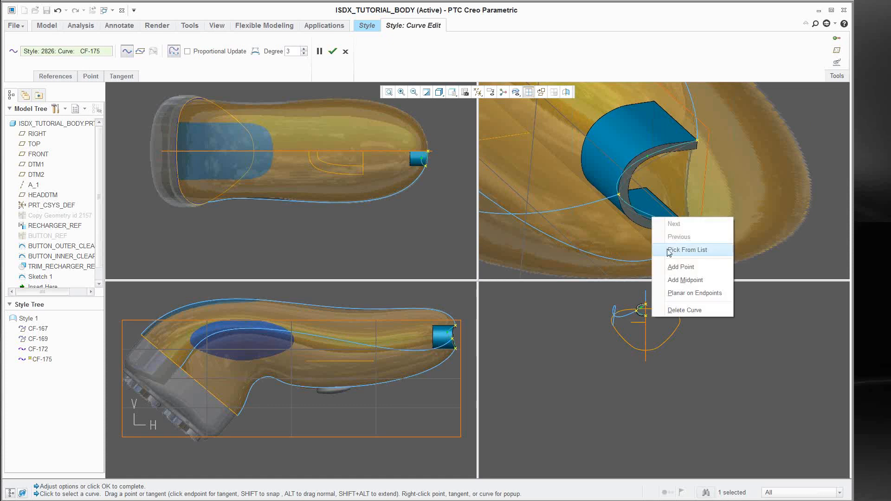
click(685, 280)
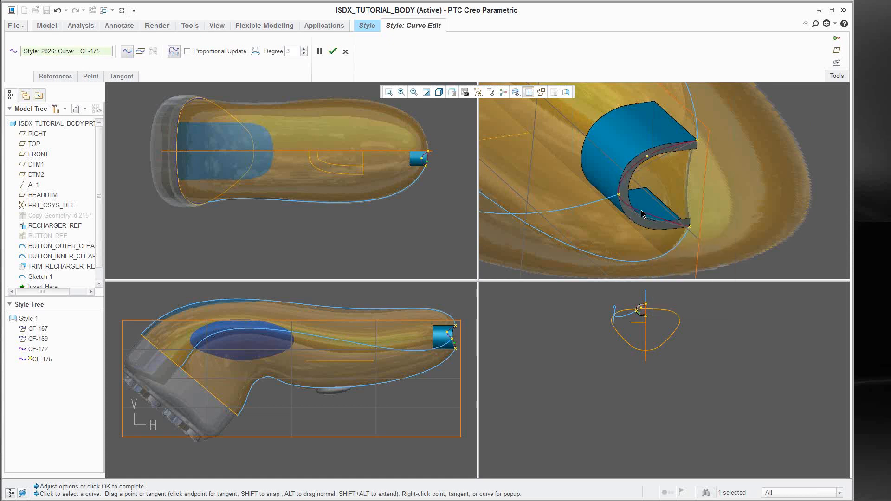
- Pull the lower added point outward and place the upper added point on the recharger reference's outer edge
drag(643, 214, 648, 232)
scroll(669, 150, down, 3)
mouse_move(630, 157)
middle_down()
mouse_move(648, 160)
mouse_move(586, 147)
mouse_move(603, 155)
middle_up()
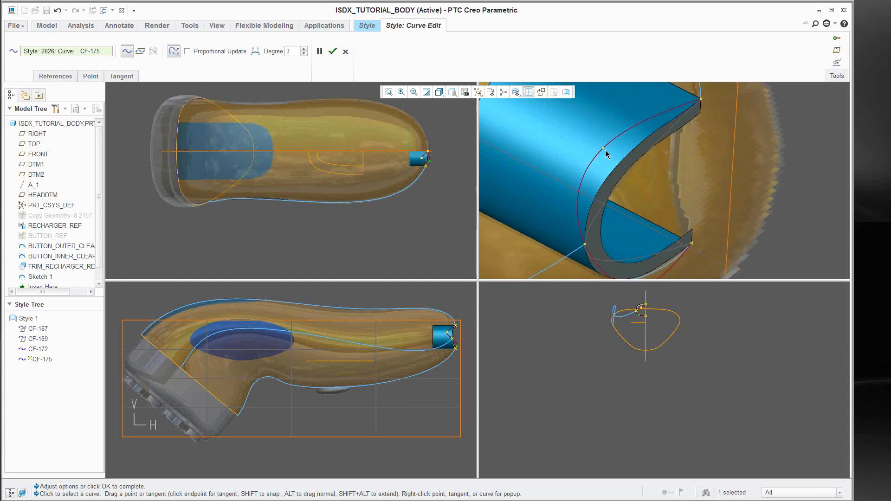
drag(603, 149, 629, 155)
shift+middle_drag(664, 208, 655, 118)
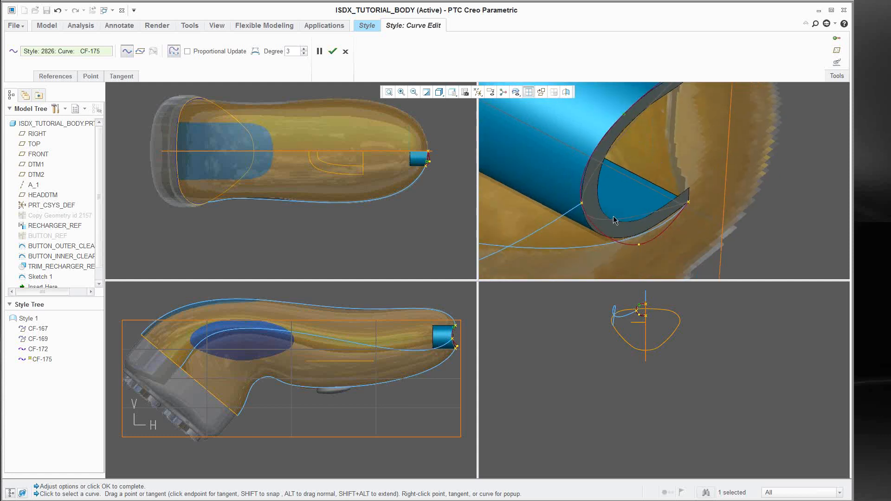
- Move the lower added point onto the recharger reference's outer edge so the curve follows it, and accept the curve edit
scroll(643, 249, down, 3)
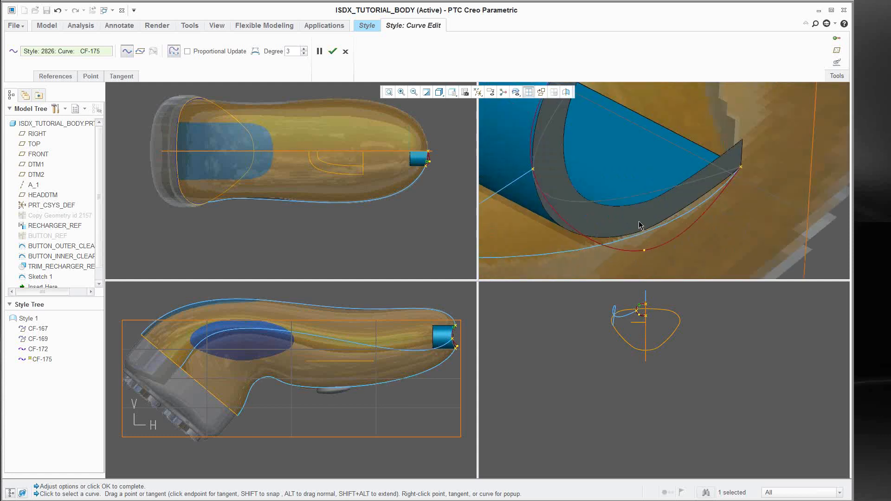
scroll(636, 209, down, 3)
middle_drag(636, 207, 644, 218)
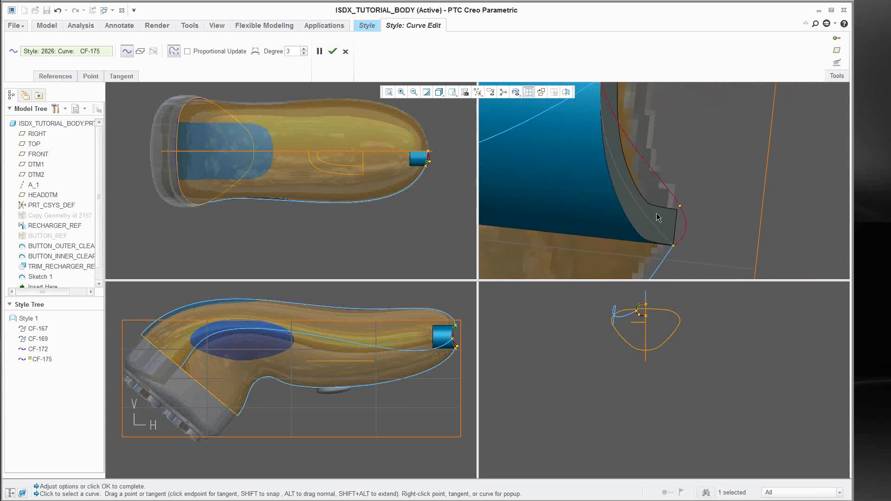
drag(679, 210, 634, 230)
middle_drag(653, 208, 674, 193)
scroll(639, 218, up, 2)
scroll(663, 215, up, 1)
middle_click(743, 162)
scroll(692, 155, down, 2)
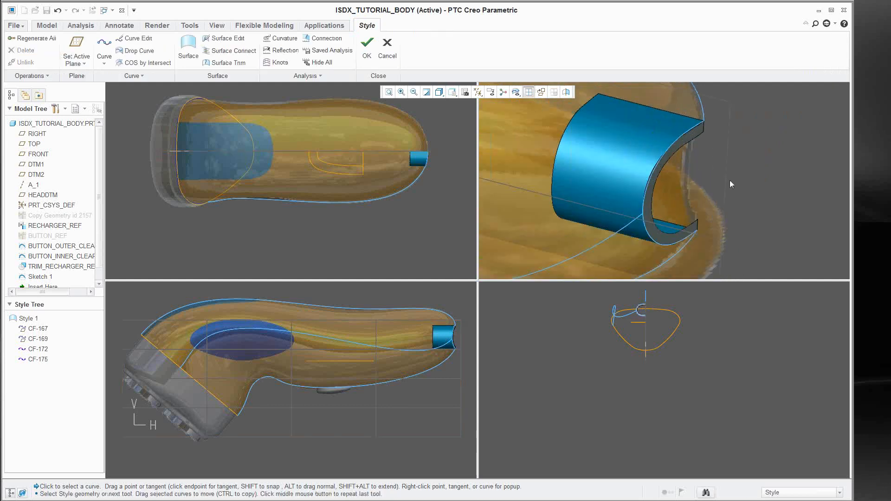
- Try to switch from the four-view layout to a single view, and dismiss the fatal error notice
click(529, 92)
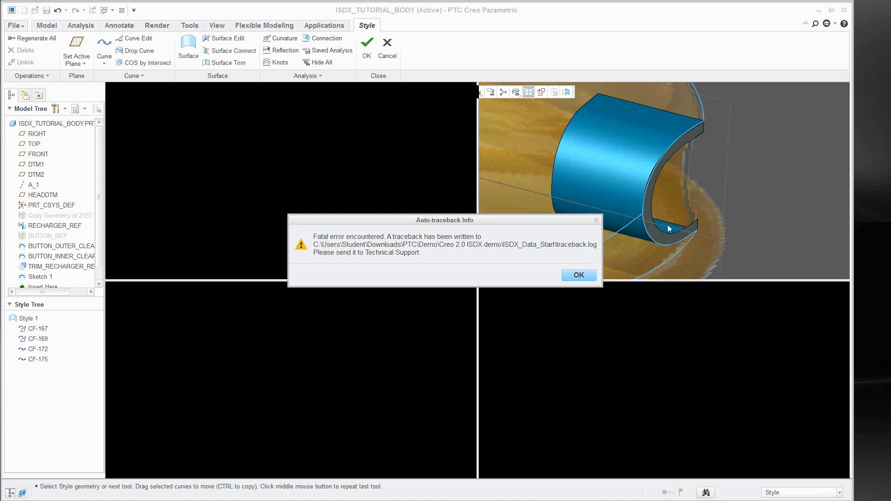
click(578, 276)
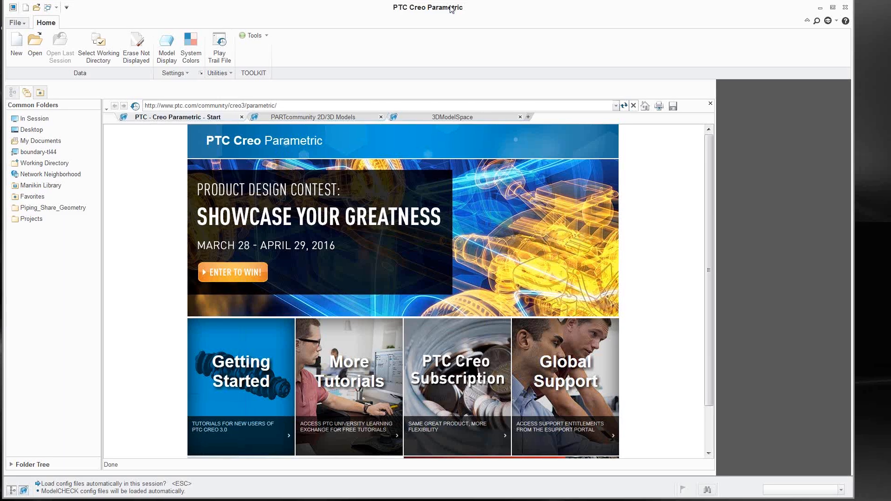
- Open shaver_isdx.asm from the in-session models and bring up the ISDX_TUTORIAL_BODY part in its own window
drag(452, 9, 447, 11)
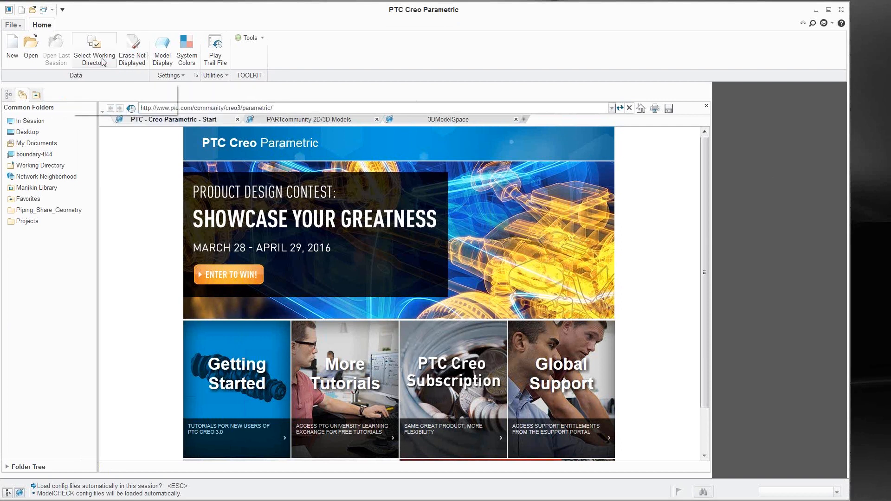
click(32, 121)
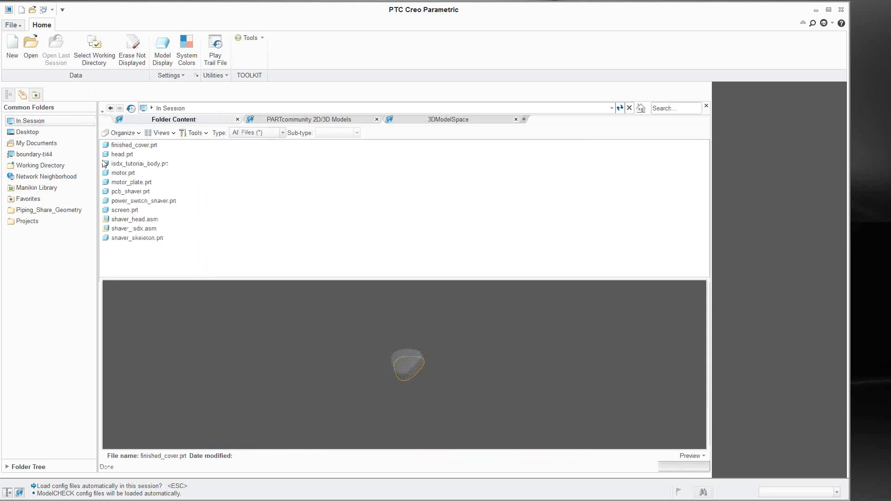
click(149, 229)
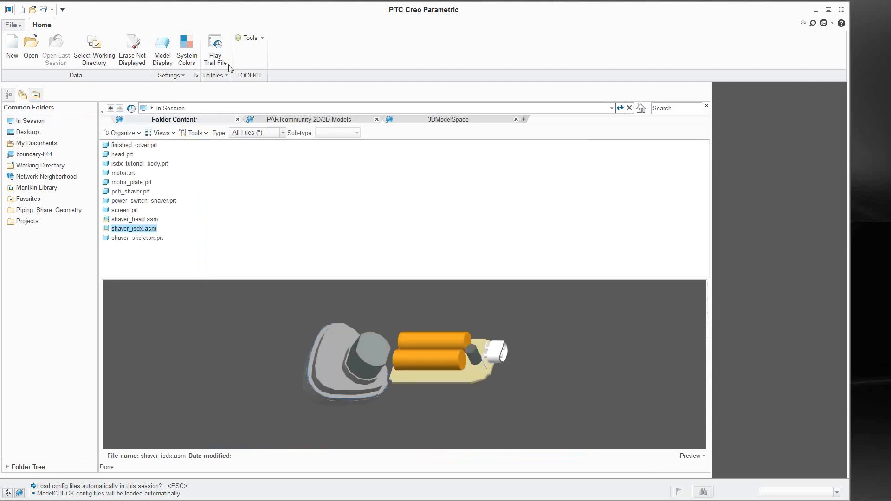
double_click(144, 229)
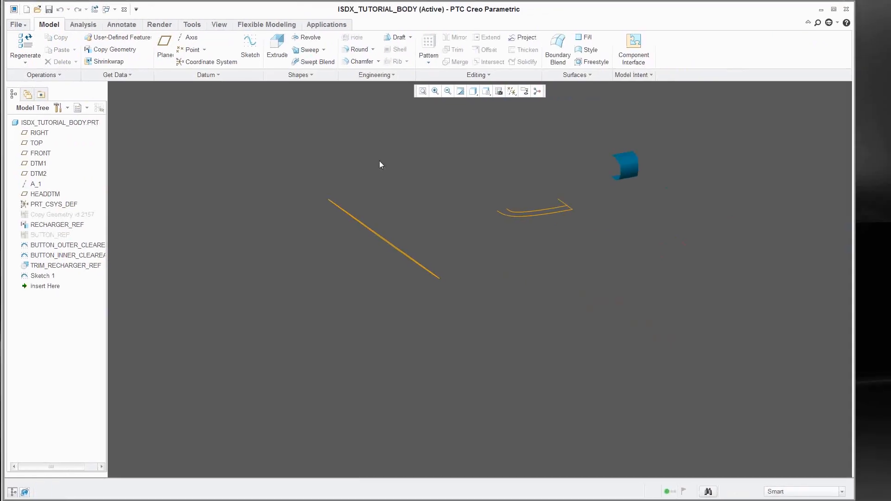
middle_drag(380, 163, 484, 115)
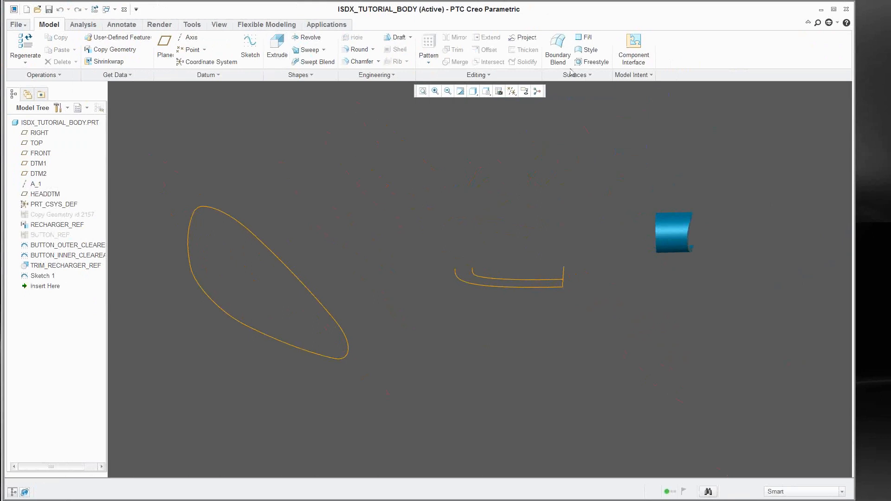
click(588, 50)
middle_drag(345, 201, 336, 176)
click(99, 49)
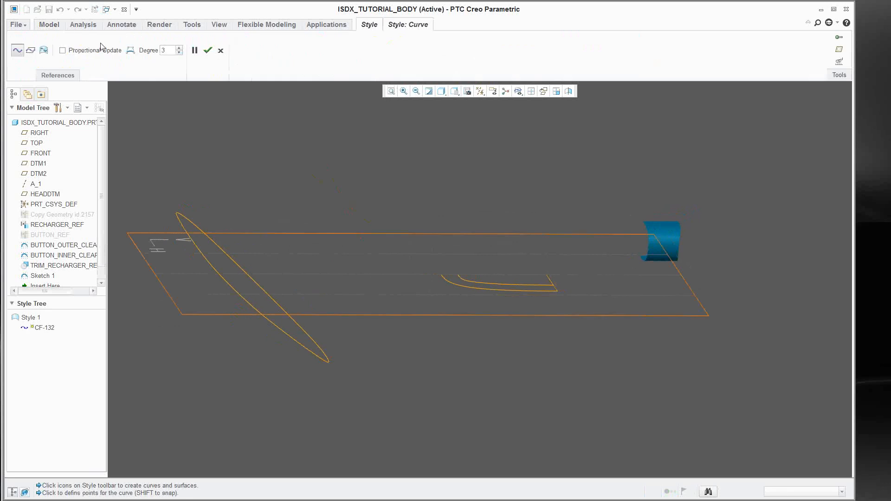
middle_drag(207, 239, 208, 233)
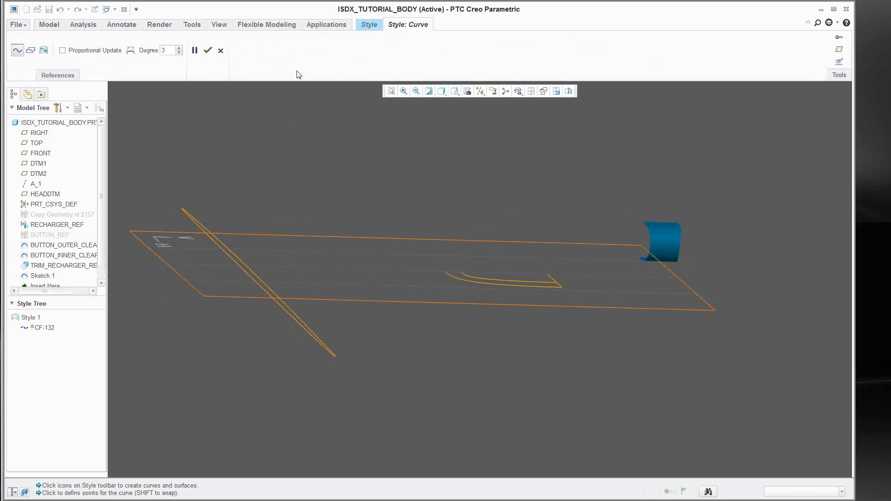
click(221, 51)
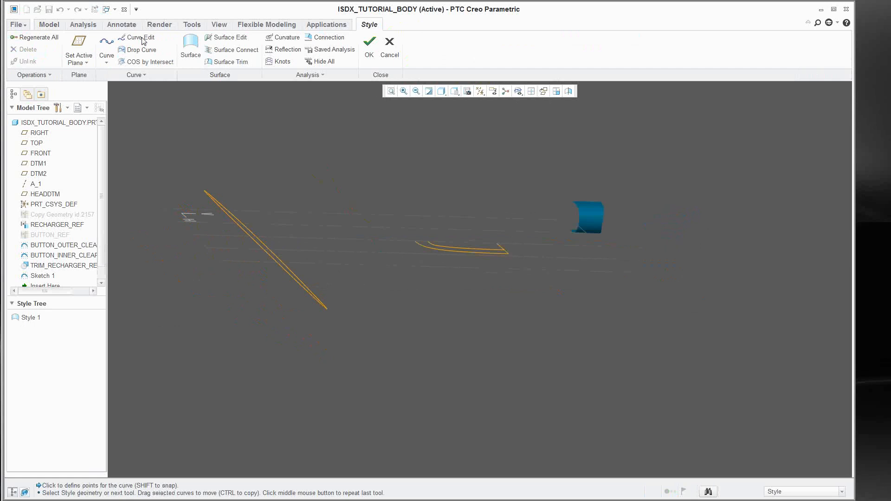
- Close the open model, discarding its Style feature, and erase all undisplayed models from the session
click(124, 9)
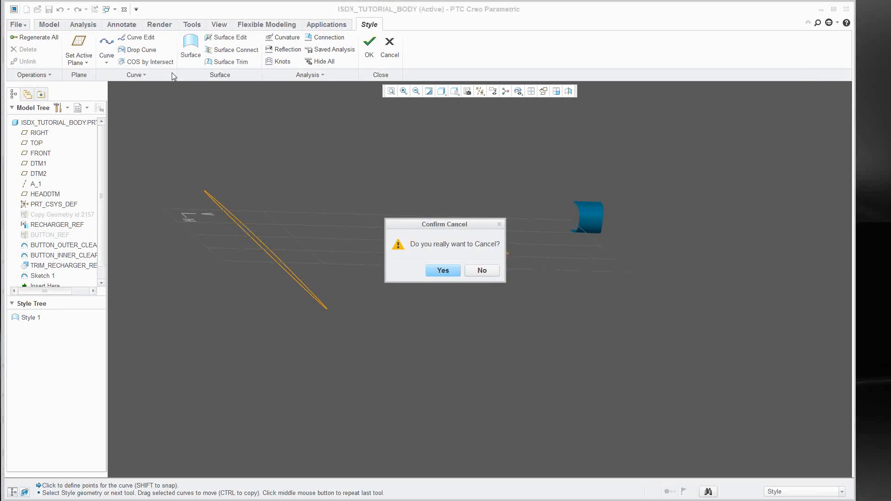
click(441, 271)
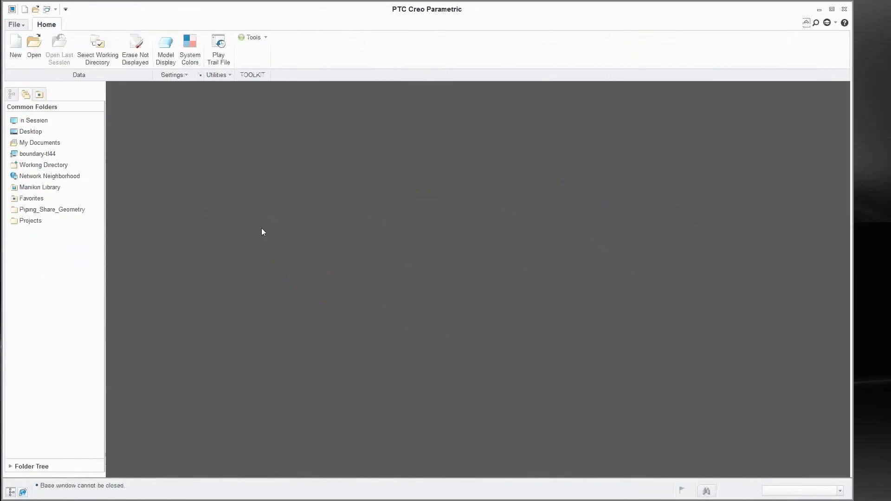
click(135, 49)
click(457, 343)
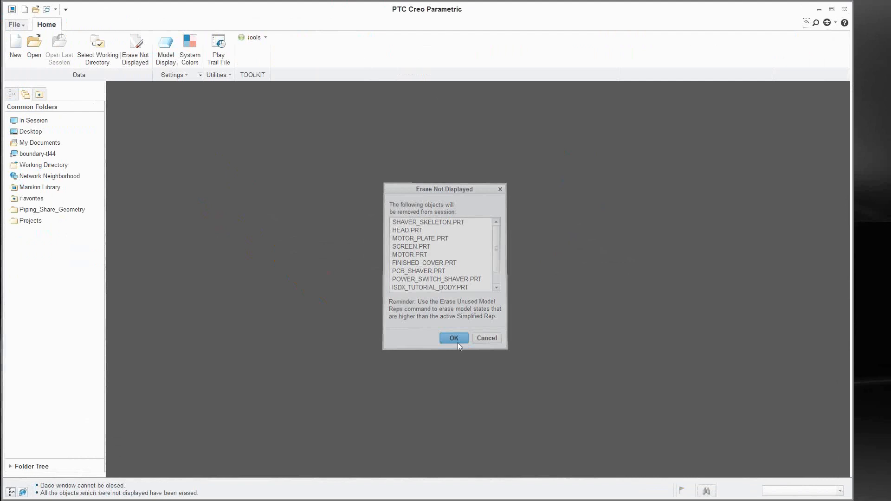
- Open shaver_isdx.asm from the ISDX_Data_Finished folder
click(34, 47)
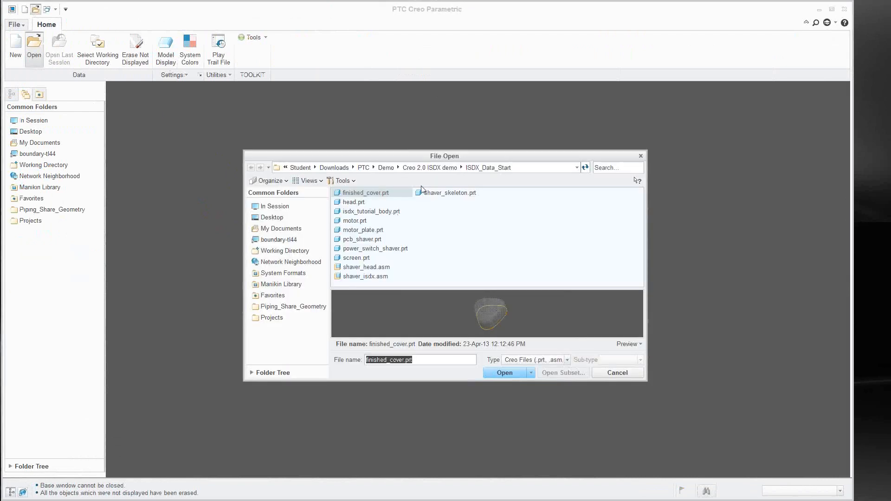
click(430, 167)
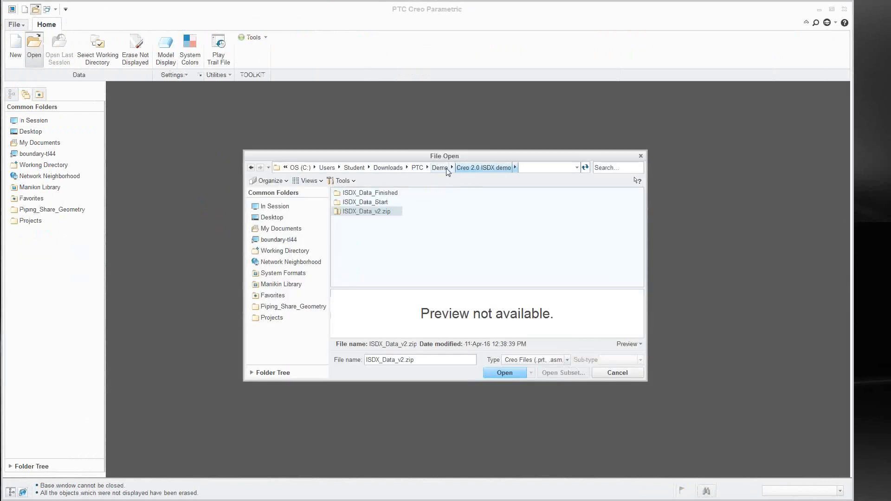
double_click(385, 193)
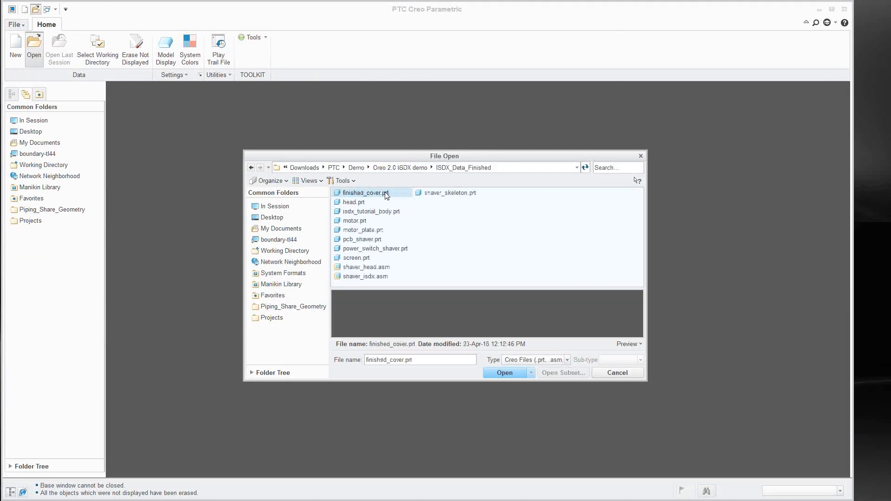
click(375, 277)
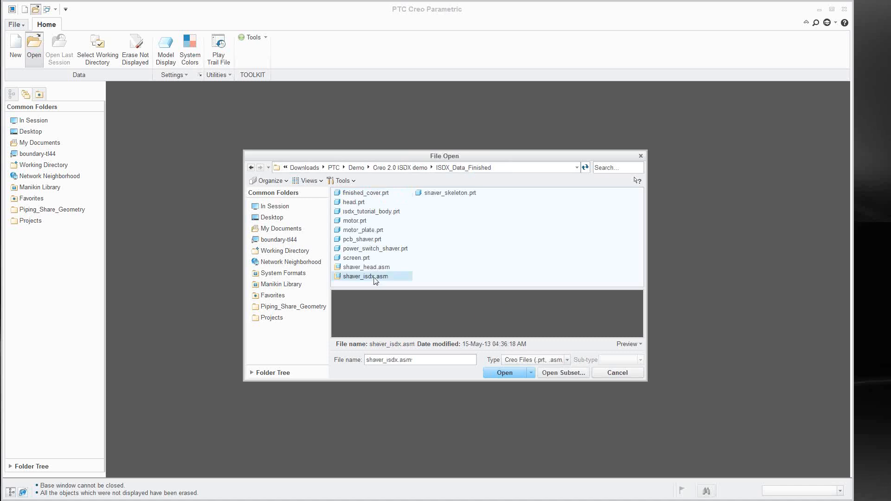
click(506, 373)
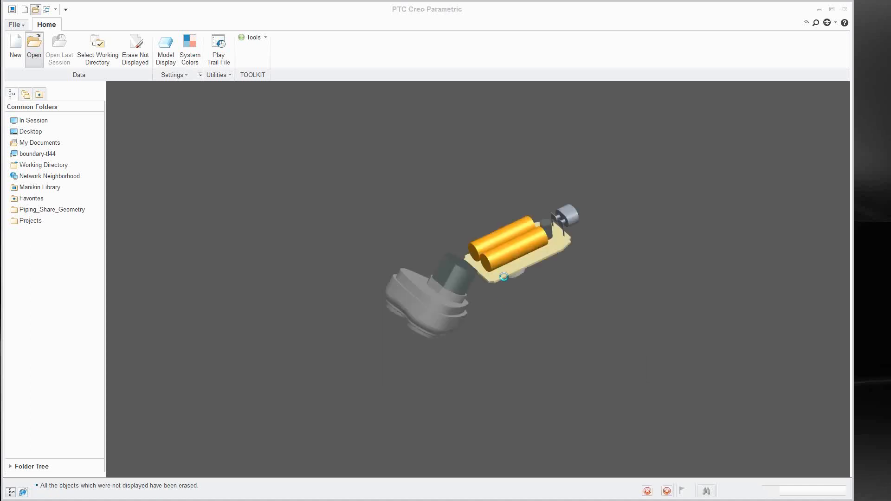
- Examine the shaver assembly and check which reference images it contains
scroll(543, 276, down, 3)
mouse_move(491, 255)
shift+middle_down()
mouse_move(478, 264)
mouse_move(417, 223)
mouse_move(408, 252)
mouse_move(368, 226)
mouse_move(457, 233)
mouse_move(474, 140)
mouse_move(302, 123)
shift+middle_up()
shift+middle_drag(230, 138, 276, 142)
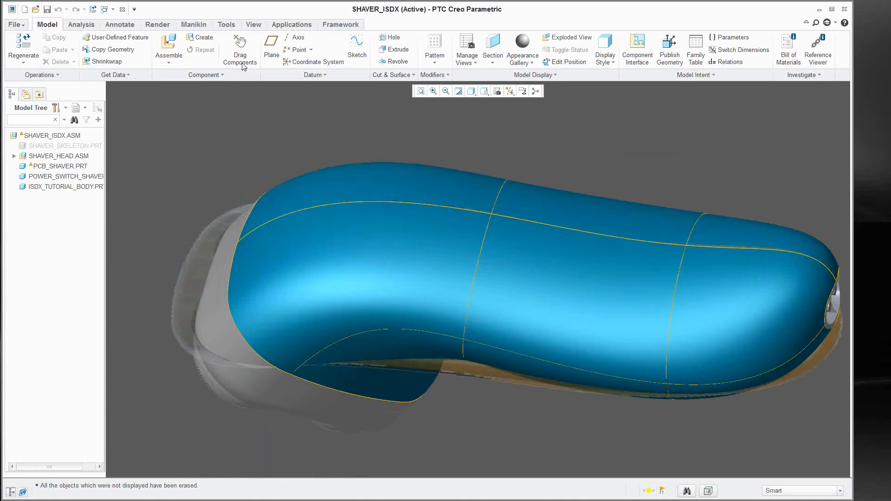
click(253, 25)
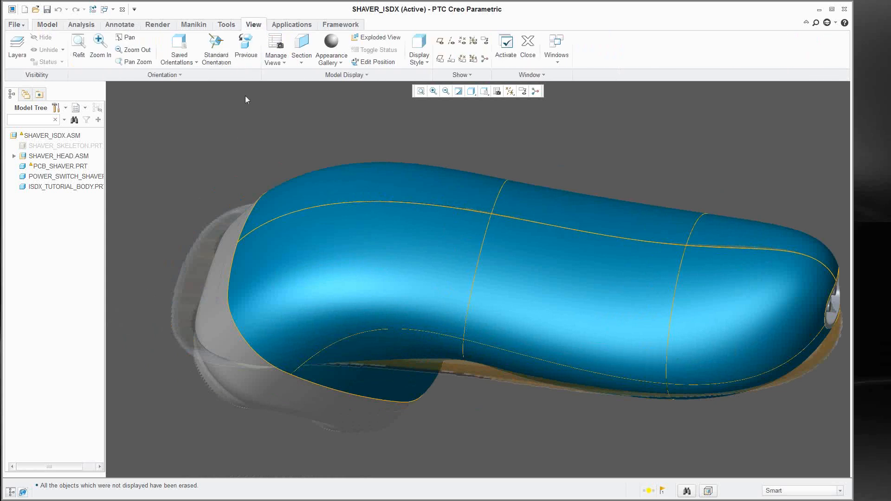
click(343, 75)
click(290, 85)
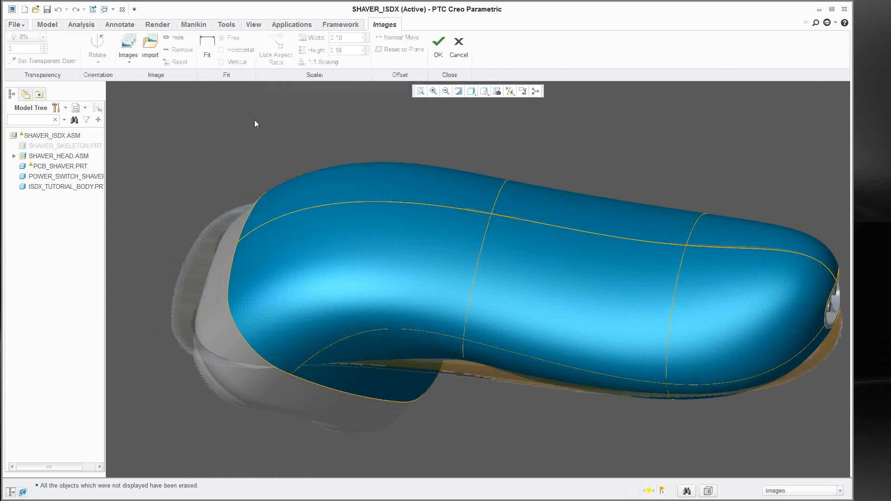
click(130, 64)
click(438, 46)
- Open the ISDX_TUTORIAL_BODY part from the assembly in its own window
click(41, 186)
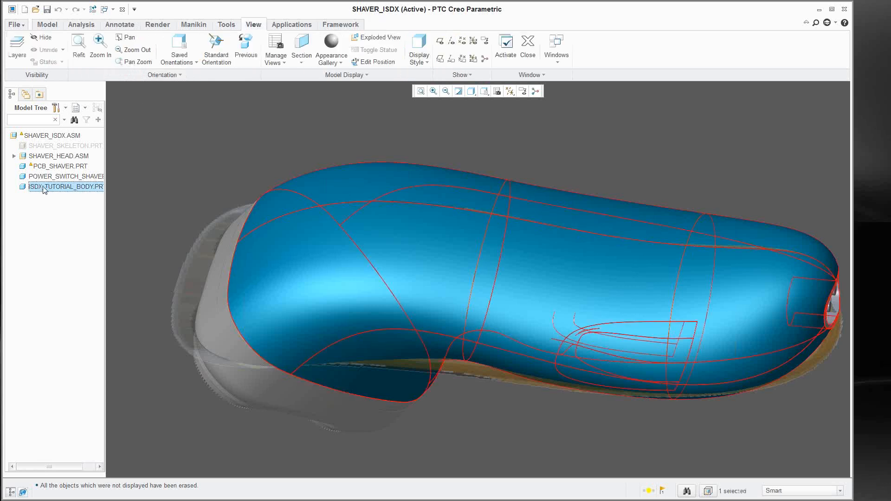
right_click(46, 187)
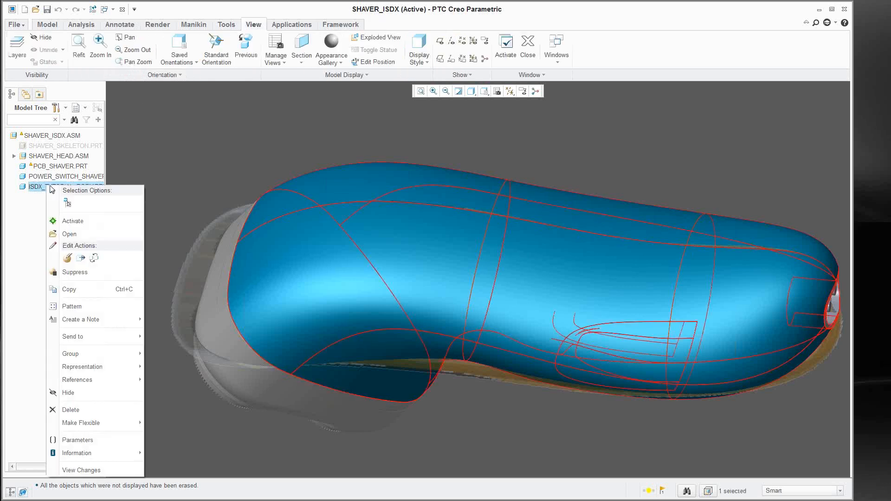
click(74, 233)
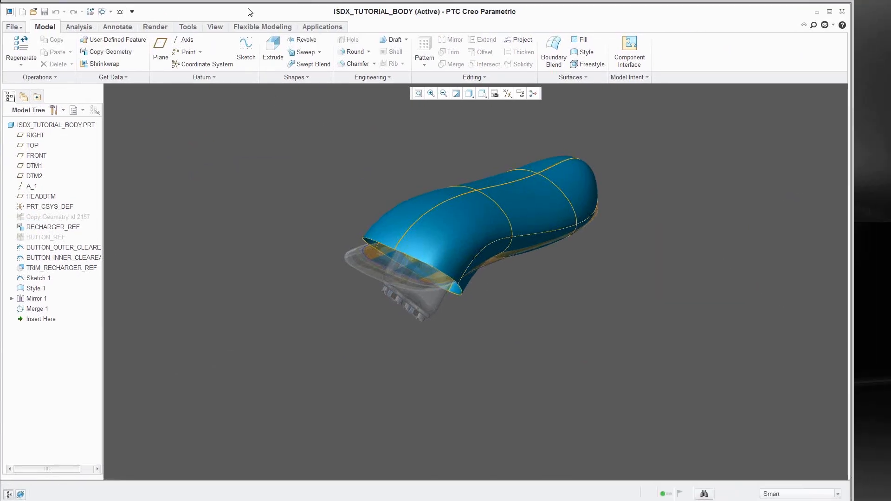
- Show the hidden conceptual_image_top.bmp and conceptual_image_side.bmp reference images of the body part
middle_drag(528, 174, 485, 255)
scroll(591, 243, up, 3)
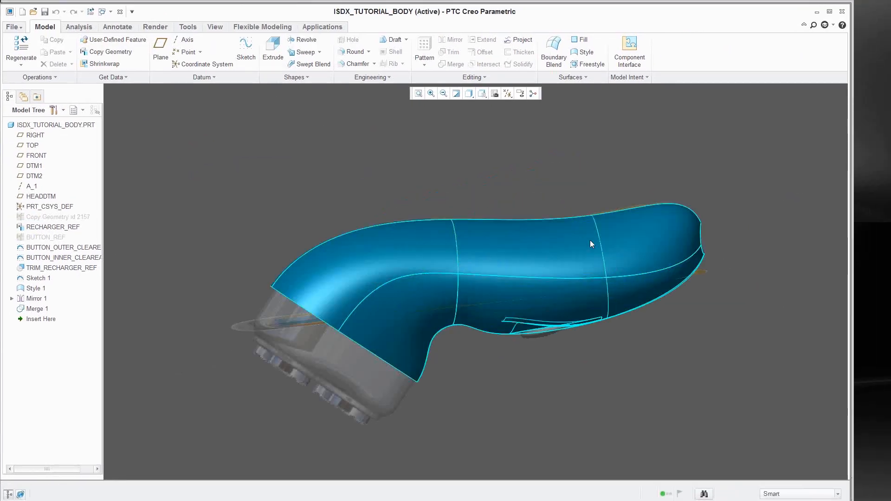
shift+middle_drag(583, 238, 541, 246)
click(216, 27)
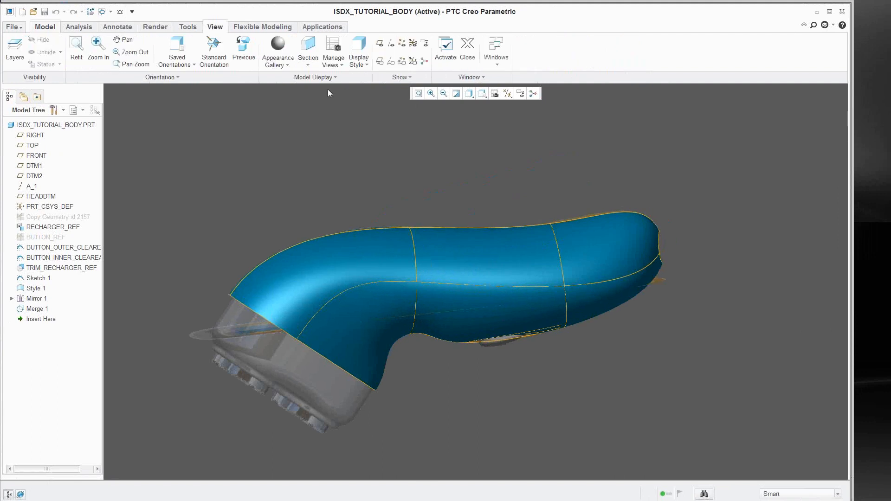
click(315, 78)
click(287, 91)
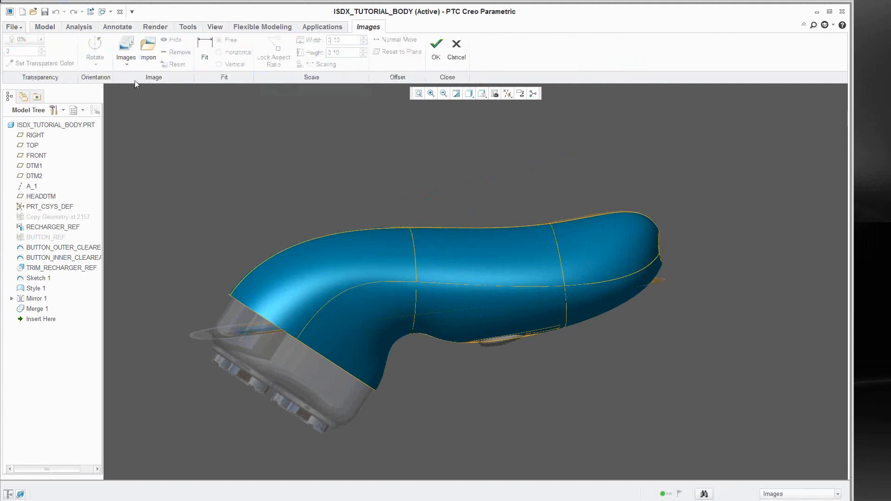
click(127, 53)
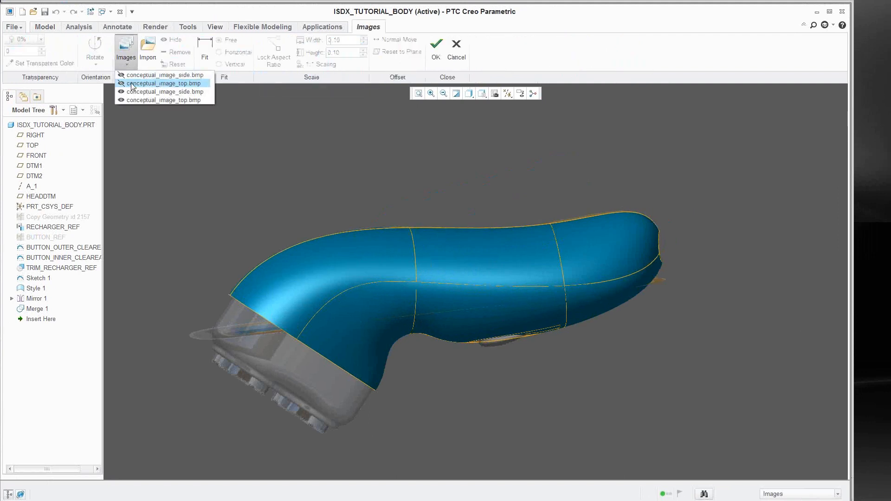
click(131, 84)
click(127, 53)
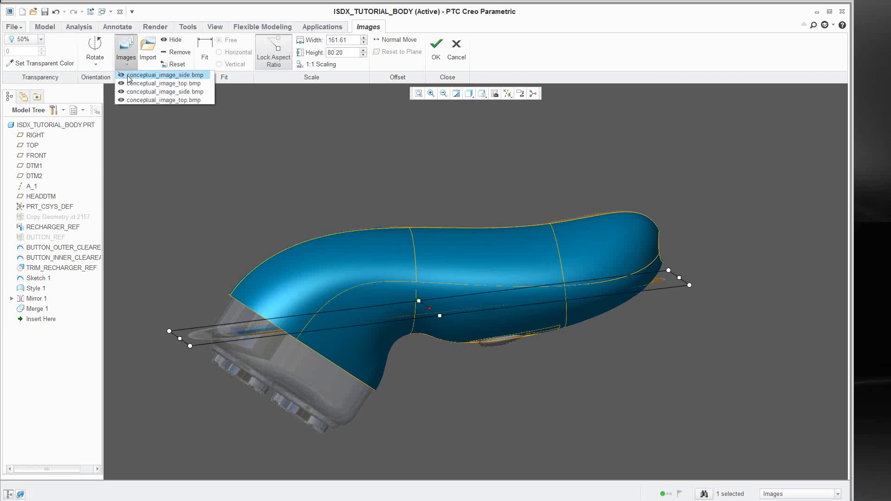
click(130, 75)
click(271, 138)
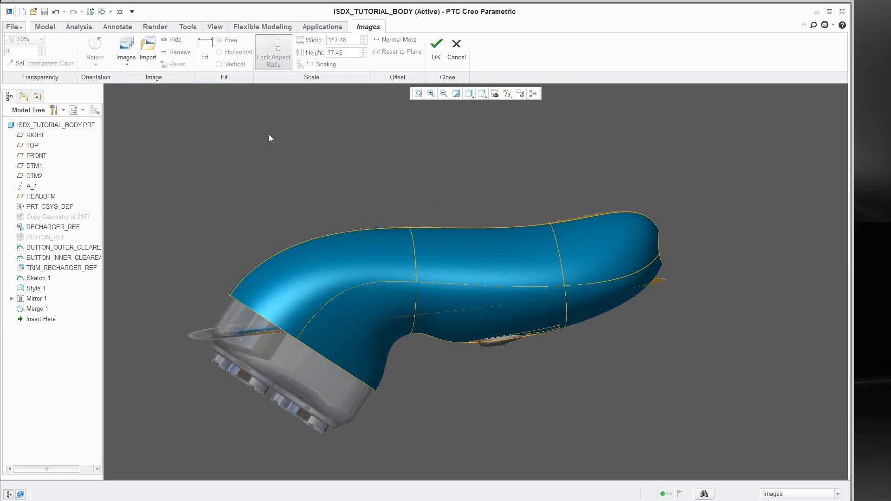
middle_drag(271, 138, 301, 184)
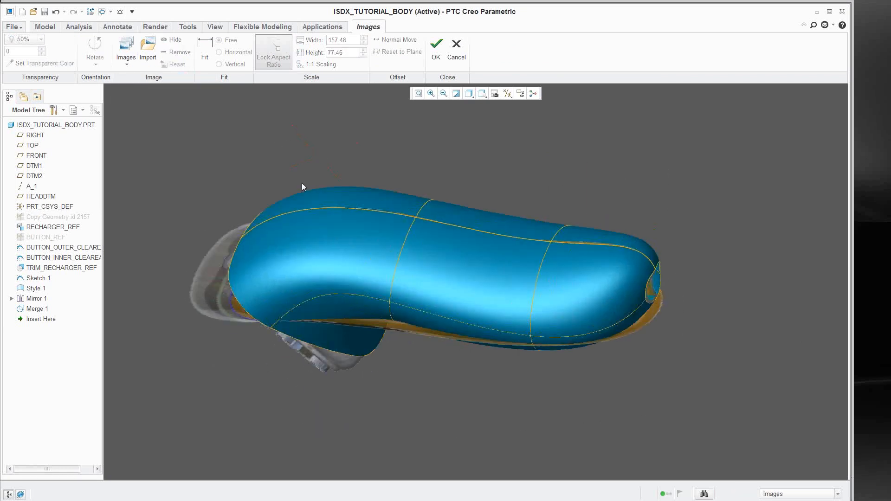
- Hide all four conceptual side and top images in the body part
click(130, 64)
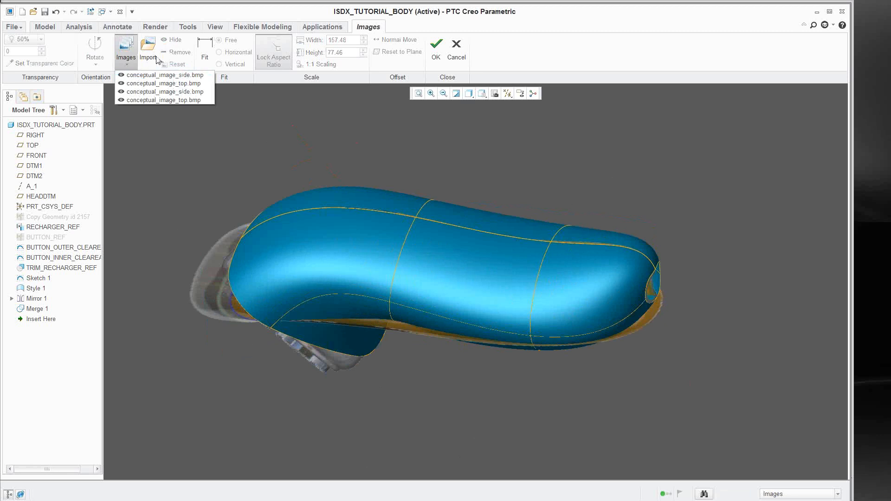
click(145, 75)
click(179, 40)
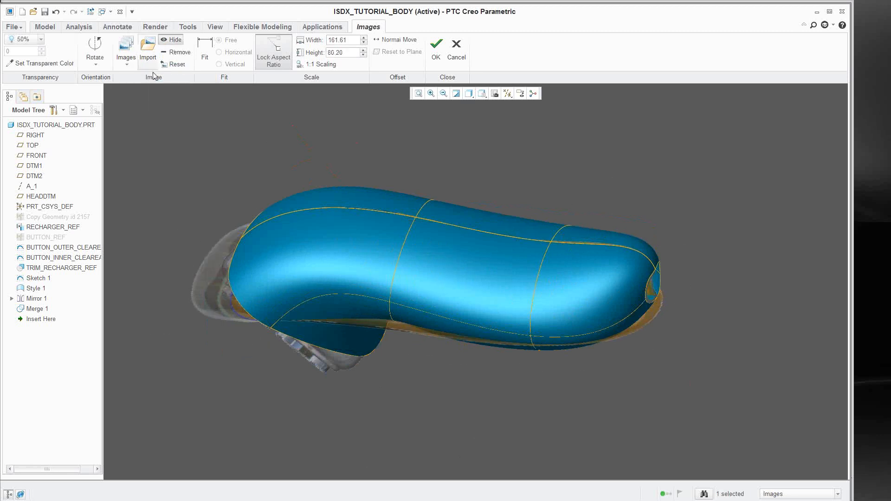
click(126, 63)
click(137, 79)
click(175, 40)
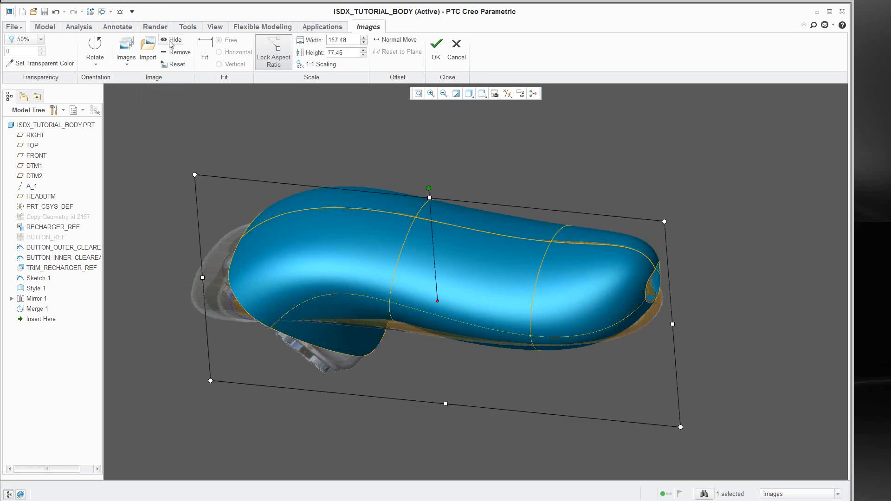
click(126, 63)
click(134, 93)
click(175, 40)
click(126, 62)
click(141, 92)
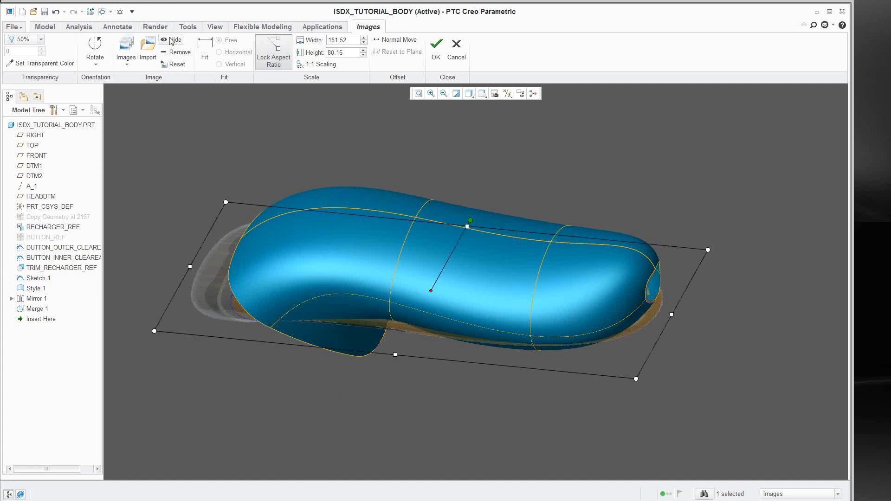
click(263, 107)
middle_drag(399, 232, 443, 227)
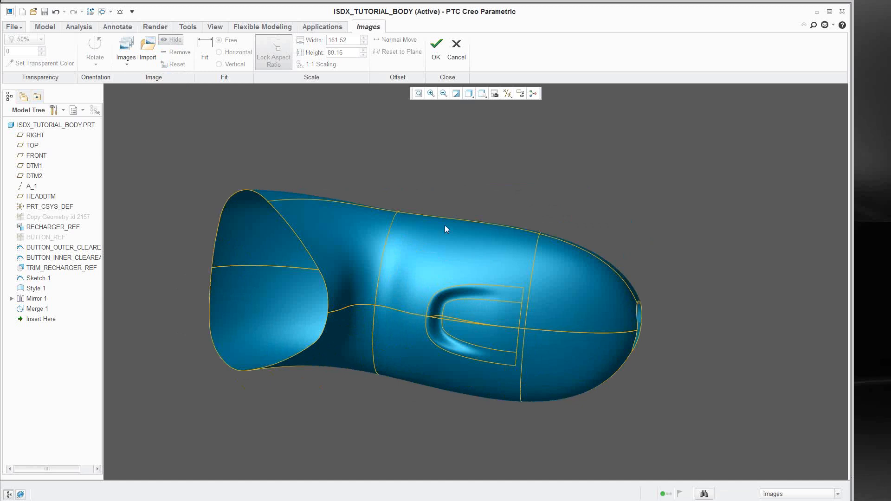
- Accept the image changes and move the model's insertion point directly after Style 1, ahead of Mirror 1
drag(48, 318, 37, 300)
click(40, 309)
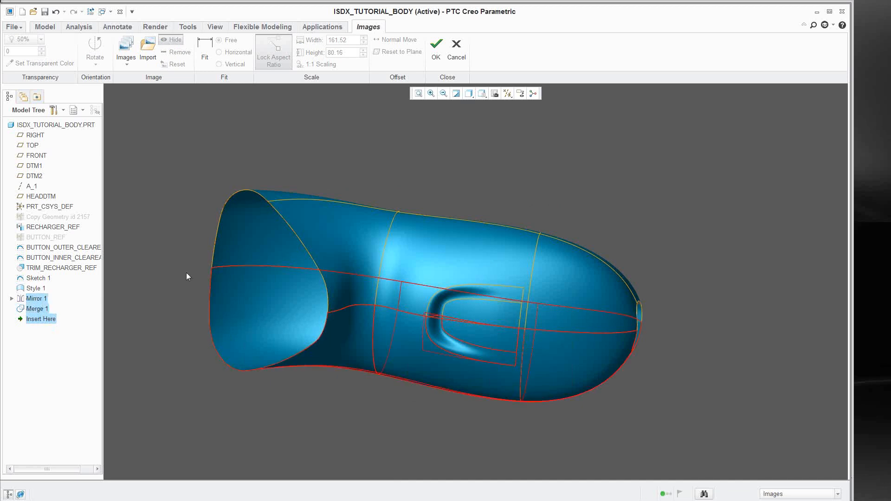
scroll(375, 310, up, 2)
scroll(254, 303, up, 2)
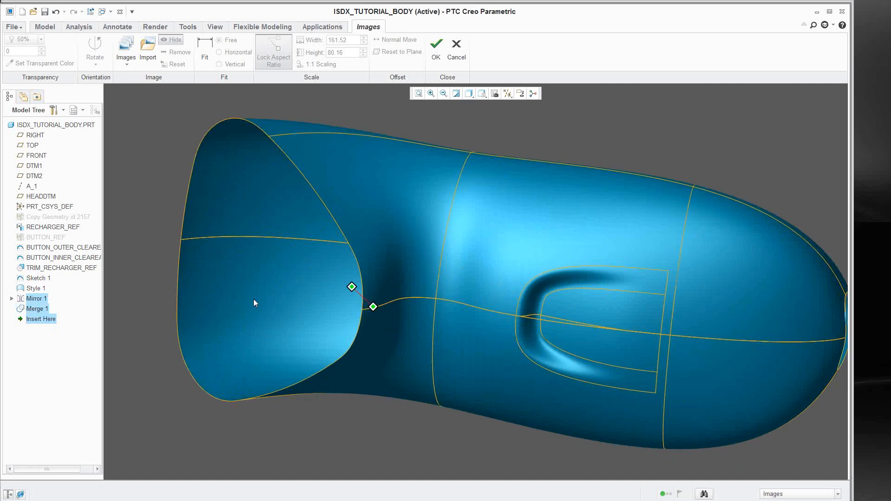
click(436, 47)
click(116, 296)
drag(51, 322, 47, 293)
- Redefine Style 1 and delete curves CF-185 and CF-194, surfaces SF-188 and SF-196, trim TF-191, and their children
right_click(40, 289)
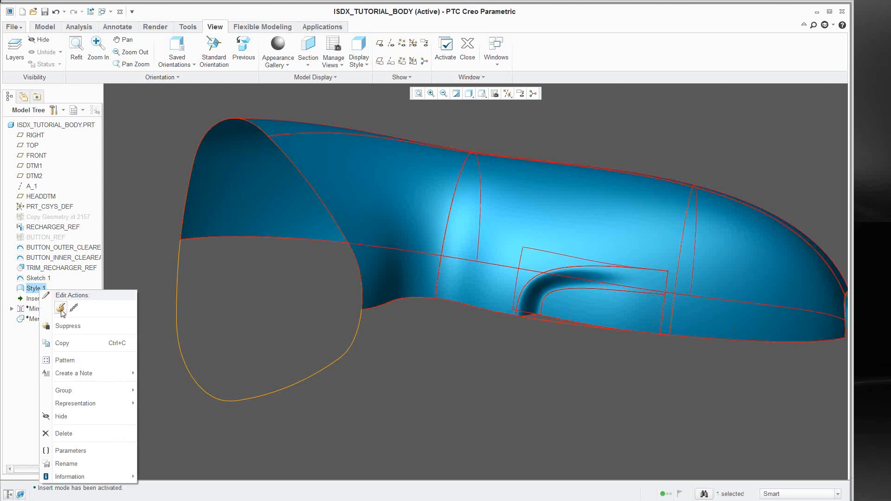
click(61, 310)
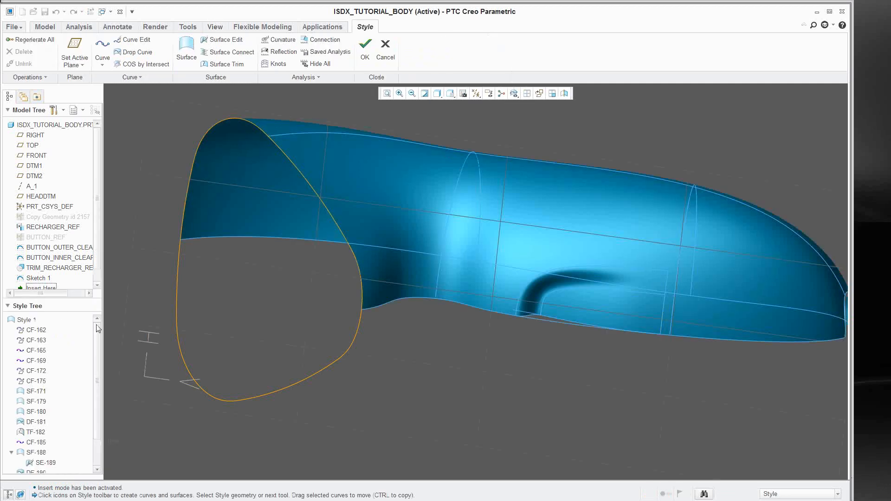
scroll(101, 364, down, 3)
click(39, 469)
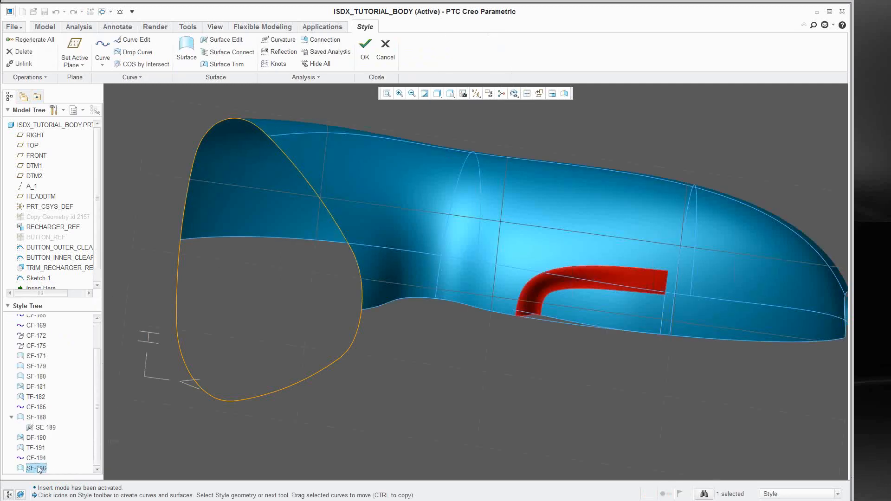
ctrl+click(41, 459)
ctrl+click(36, 448)
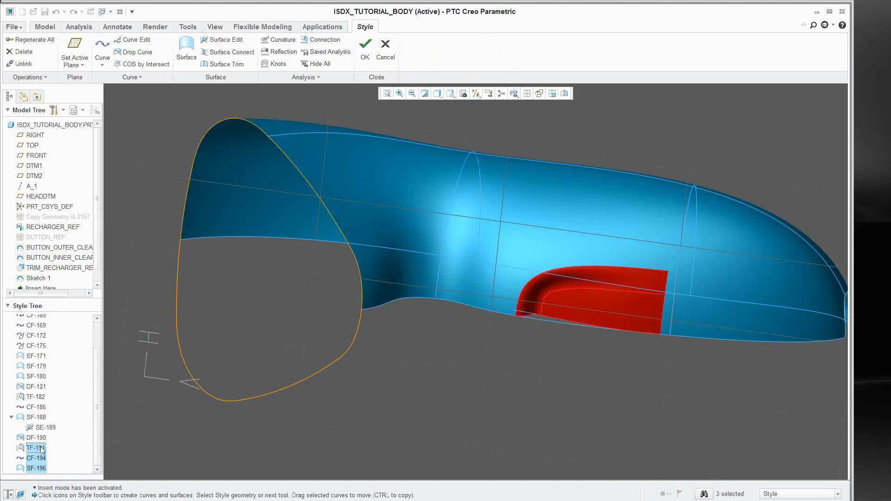
ctrl+click(36, 417)
ctrl+click(40, 407)
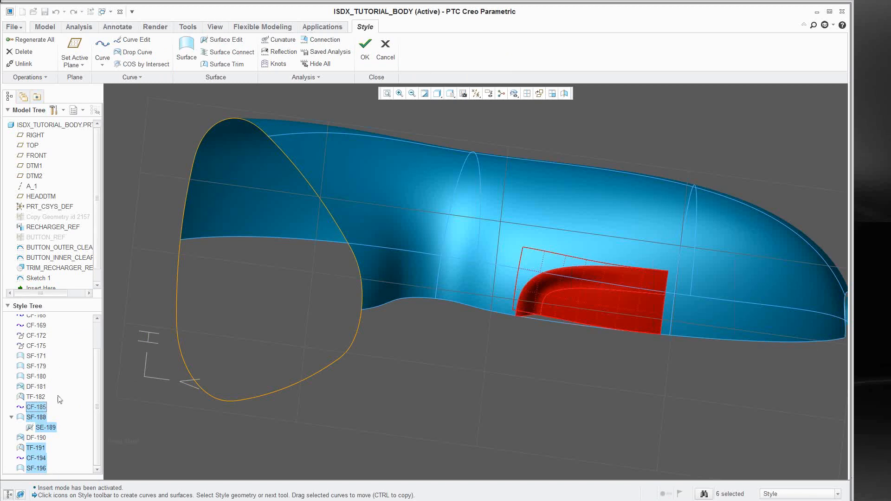
key(Delete)
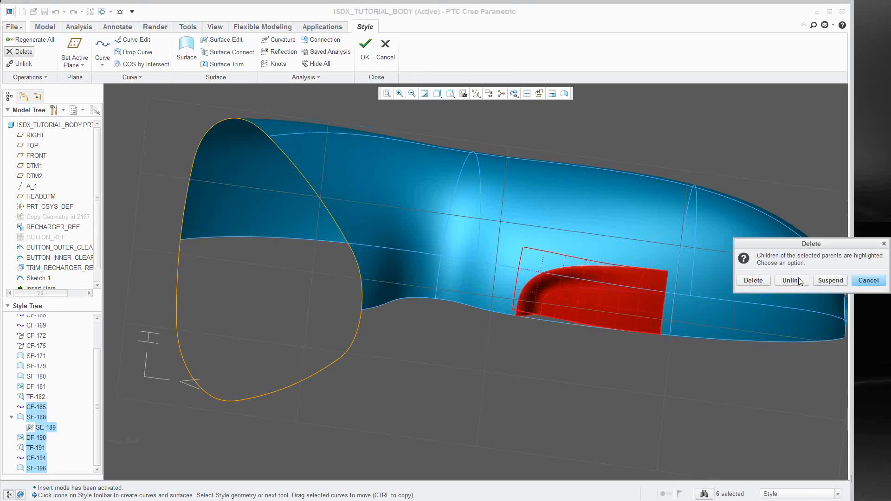
click(753, 280)
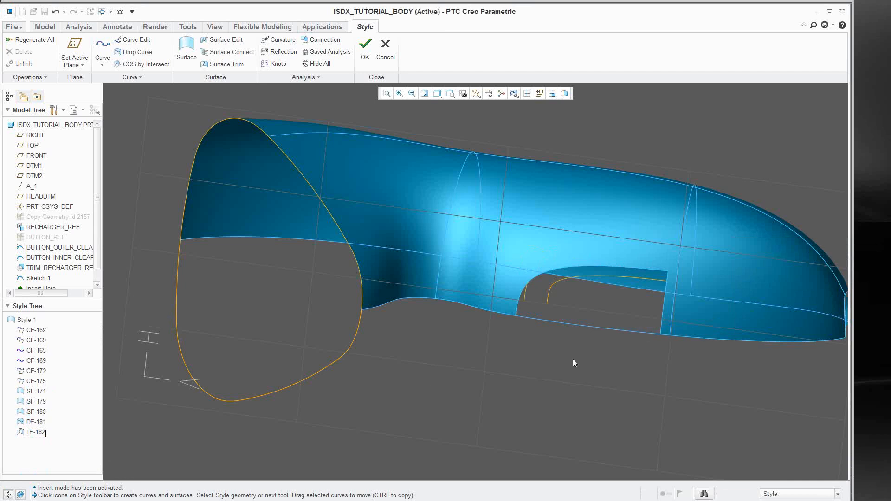
- Delete surfaces SF-171 and SF-180 together with DF-181, trim TF-182 and their children from Style 1
click(36, 433)
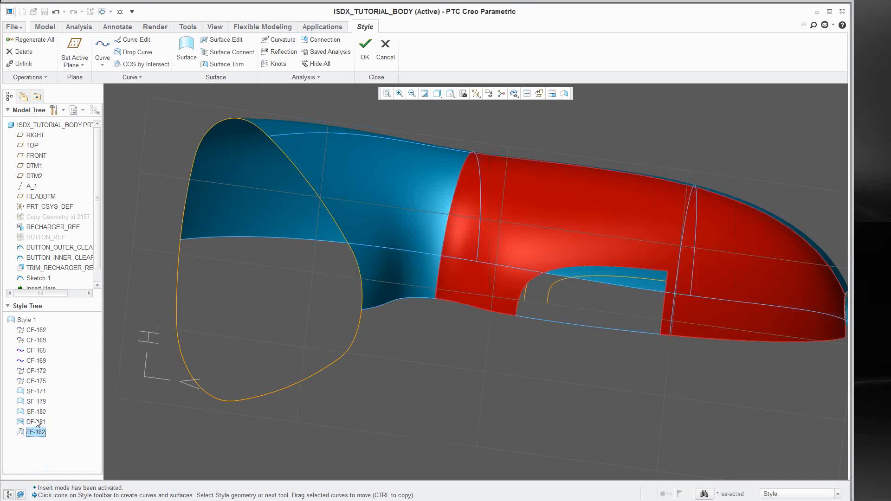
ctrl+click(38, 423)
ctrl+click(36, 412)
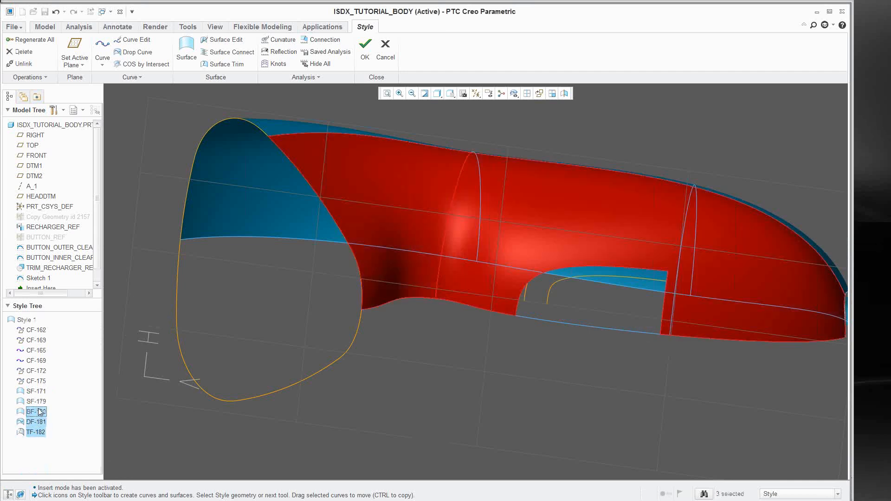
ctrl+click(38, 393)
right_click(41, 398)
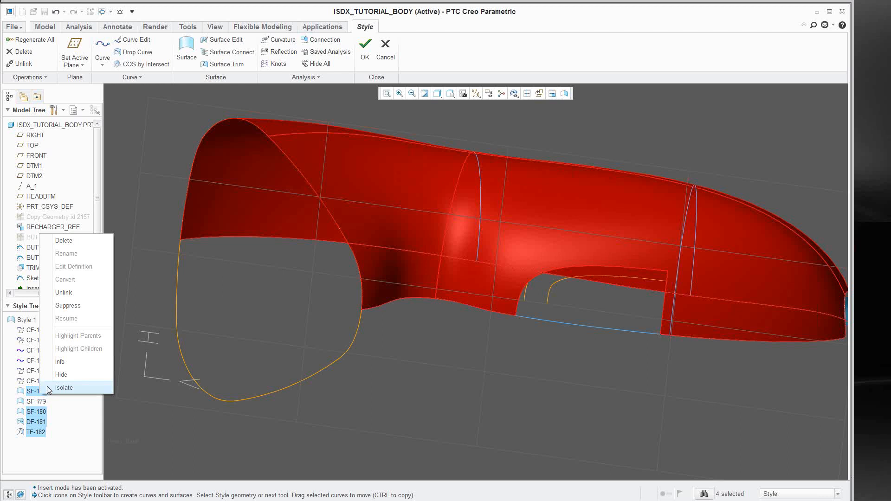
click(63, 240)
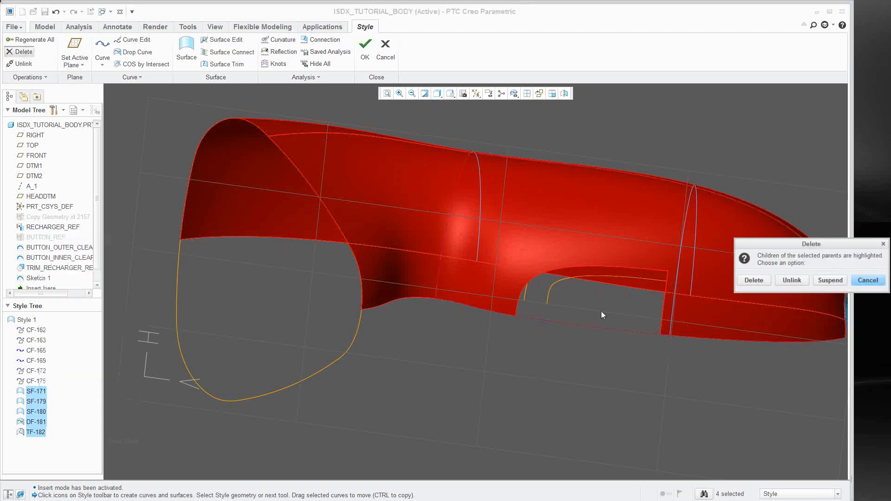
click(753, 281)
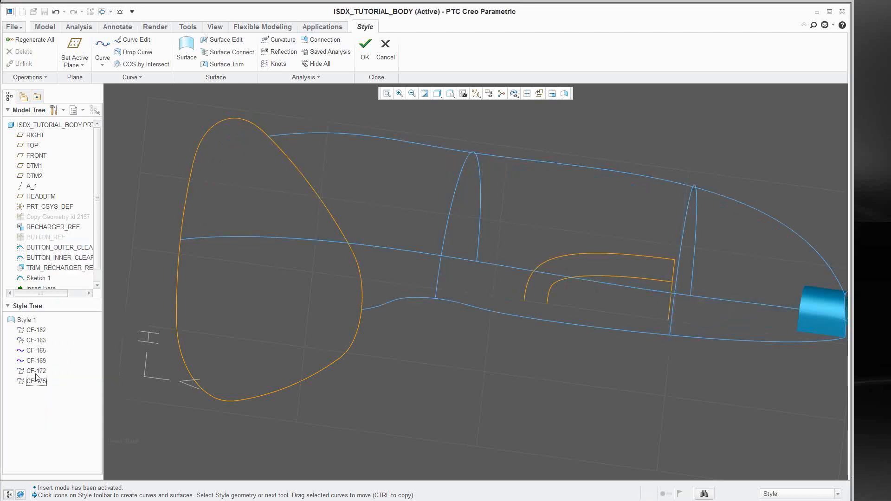
- Delete the cross-section curves CF-172 and CF-175 from Style 1
middle_drag(358, 341, 474, 339)
shift+middle_drag(436, 372, 405, 336)
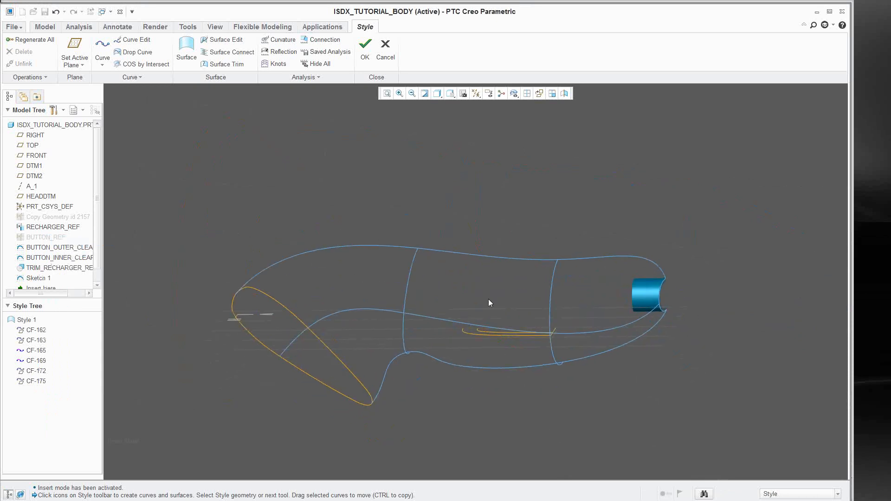
ctrl+middle_drag(489, 305, 459, 324)
click(37, 381)
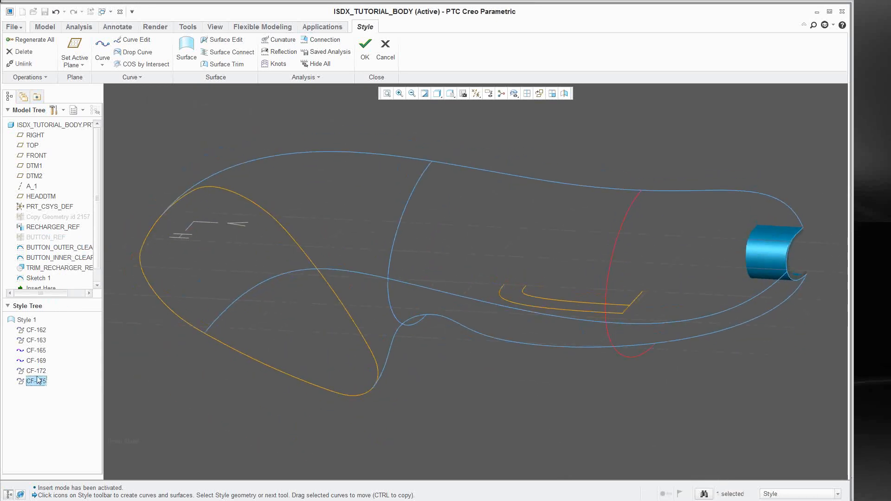
ctrl+click(37, 371)
right_click(39, 371)
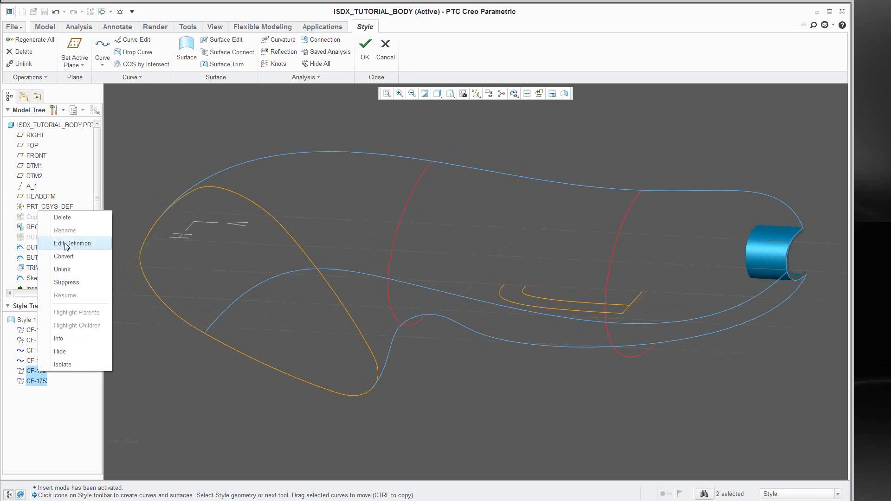
click(66, 219)
click(443, 273)
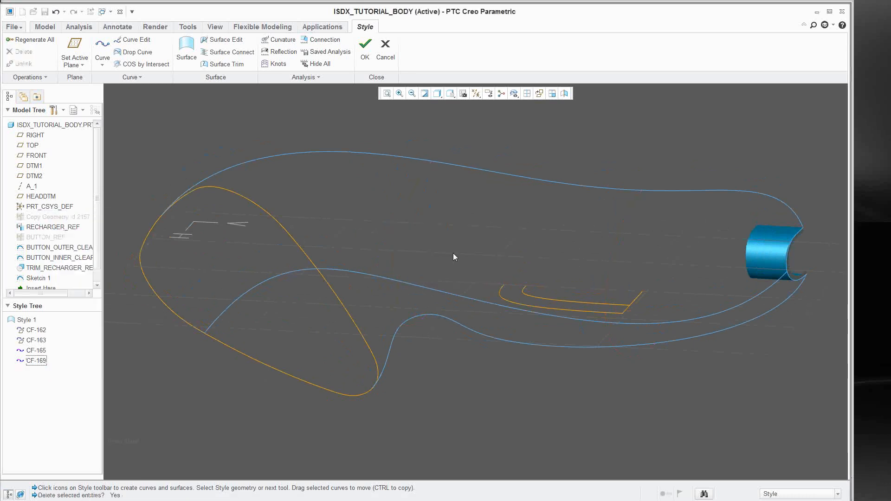
middle_drag(450, 238, 493, 234)
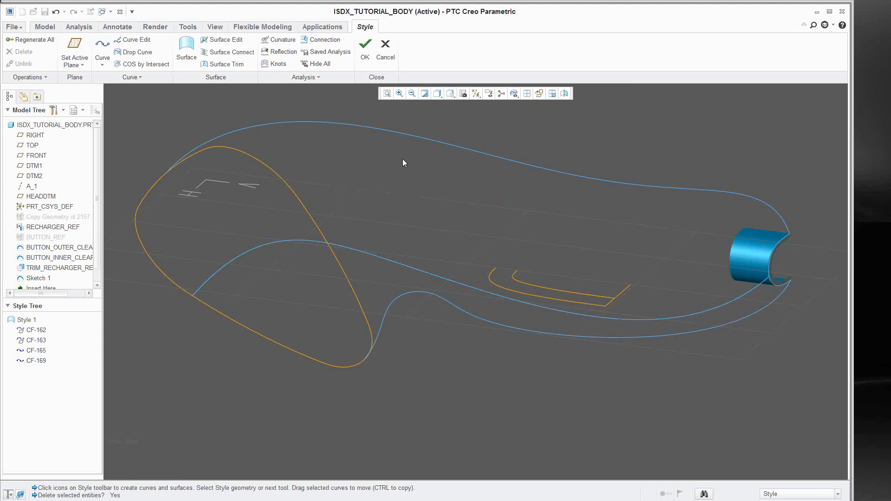
mouse_move(372, 235)
middle_down()
mouse_move(437, 143)
mouse_move(442, 186)
mouse_move(498, 169)
middle_up()
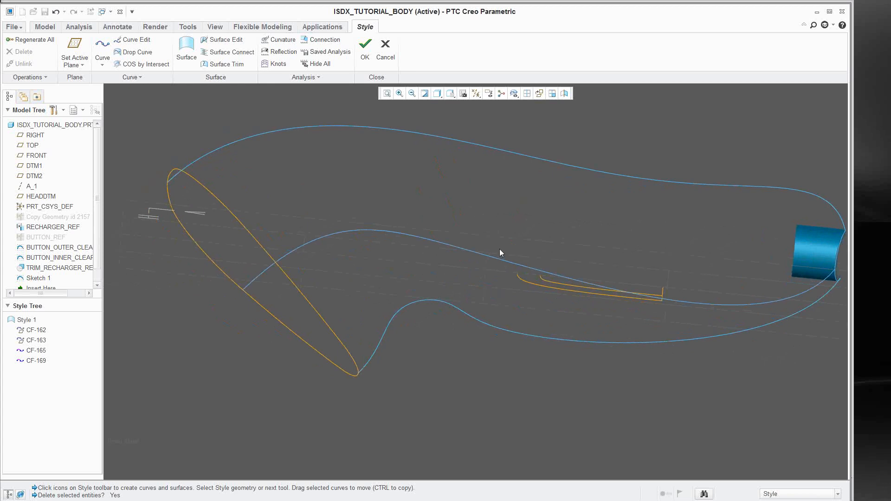
middle_drag(479, 179, 481, 269)
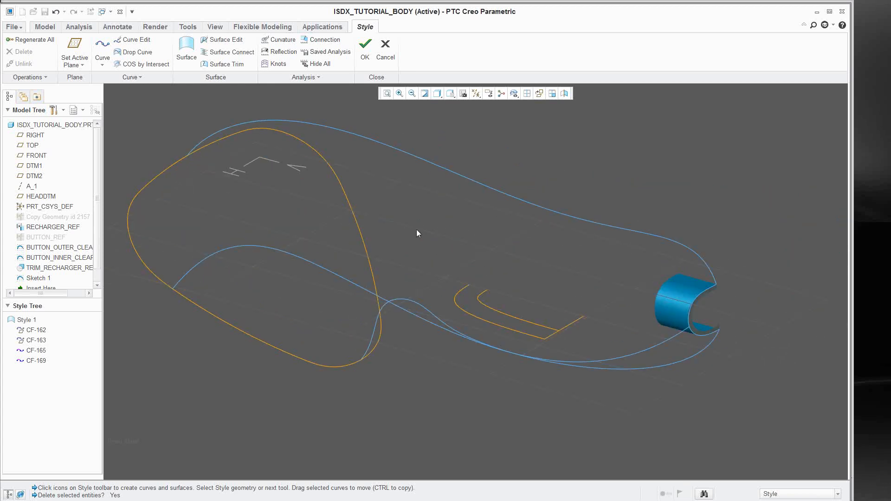
middle_drag(416, 230, 374, 183)
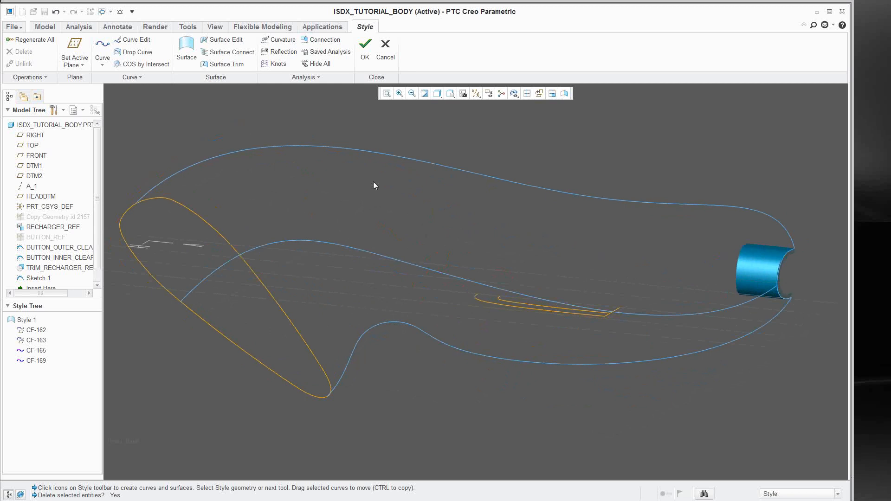
mouse_move(405, 221)
middle_down()
mouse_move(406, 196)
mouse_move(268, 96)
middle_up()
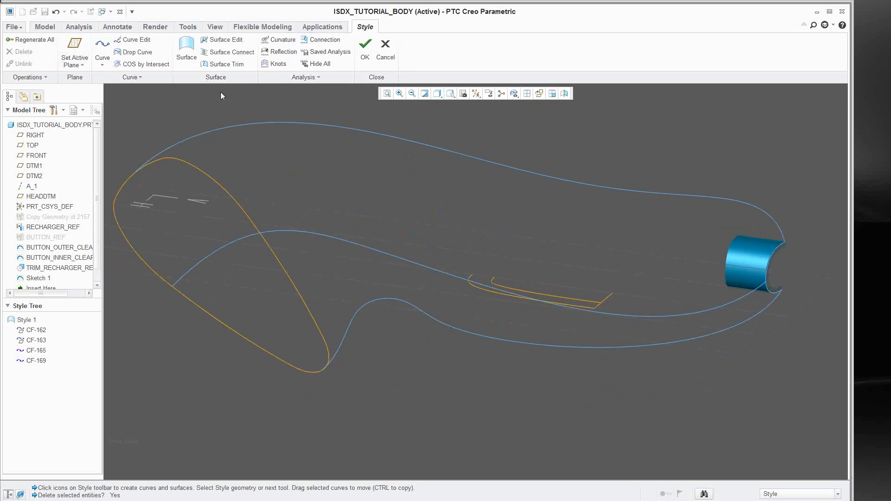
- Start a planar Style curve and use the upper profile curve as its plane reference
click(102, 47)
right_click(432, 191)
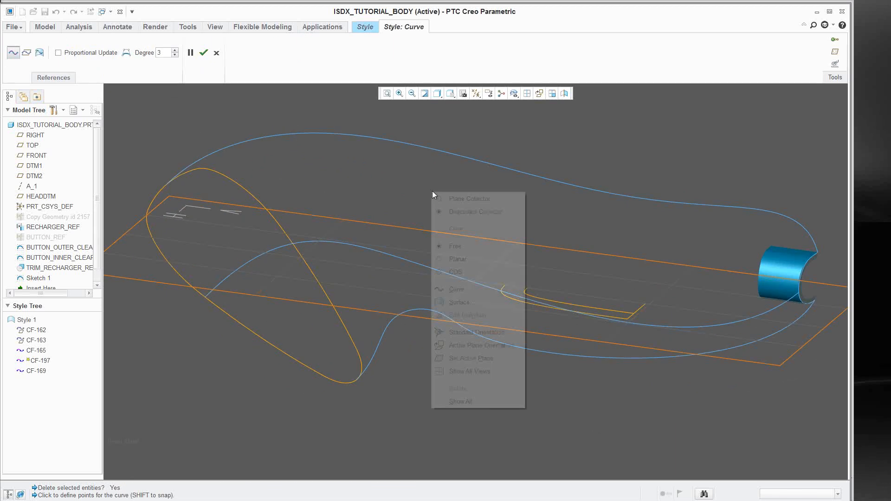
click(467, 198)
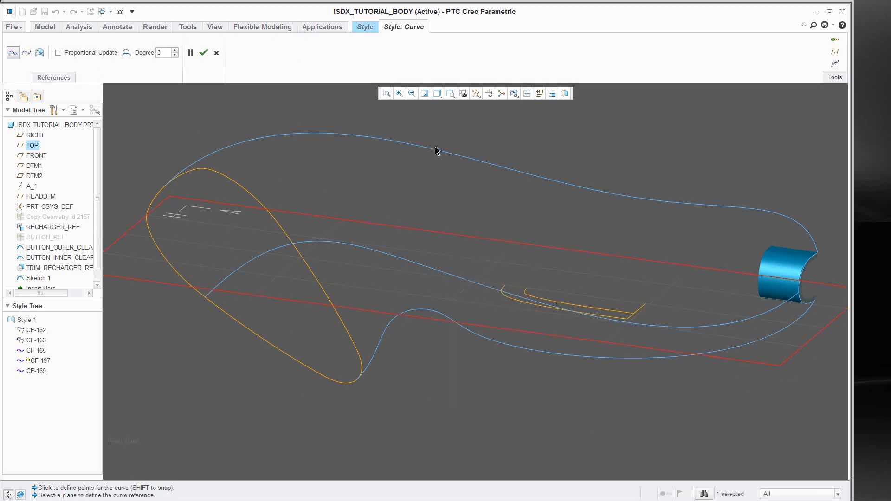
right_click(441, 174)
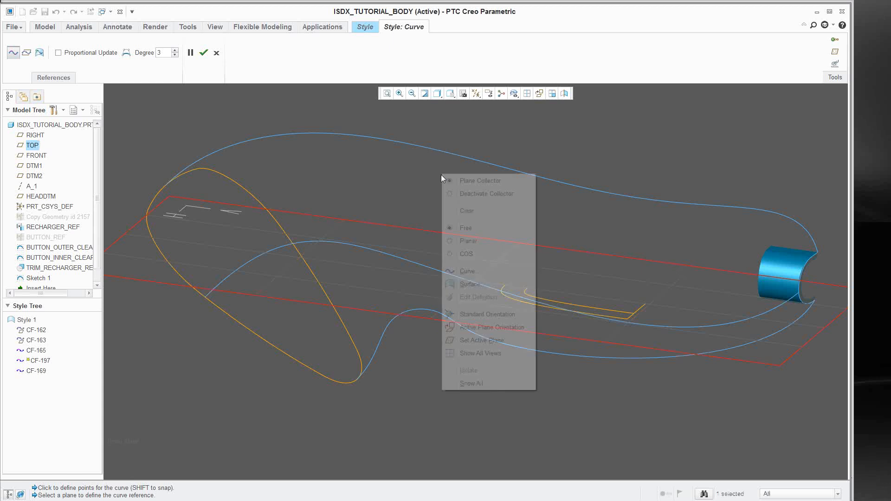
click(396, 172)
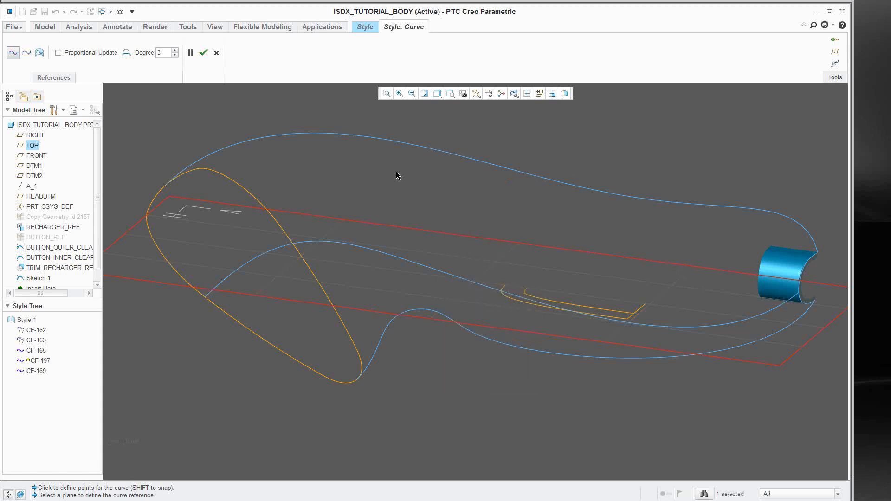
click(27, 54)
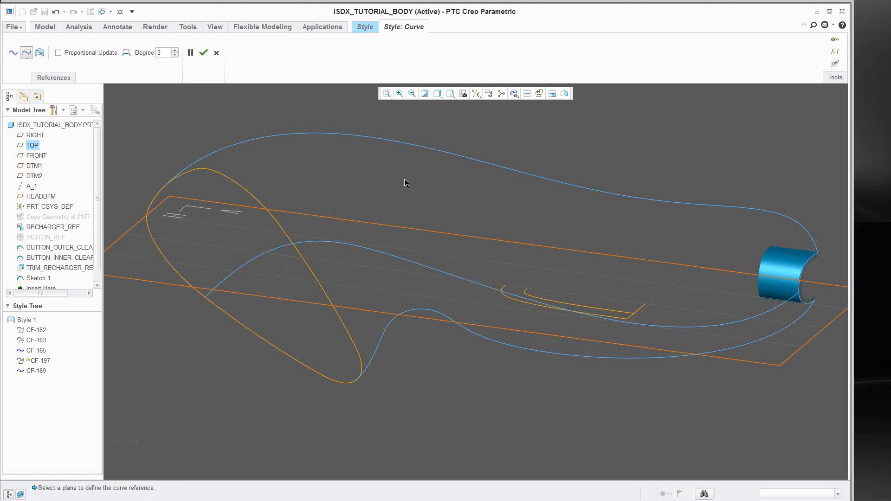
right_click(459, 182)
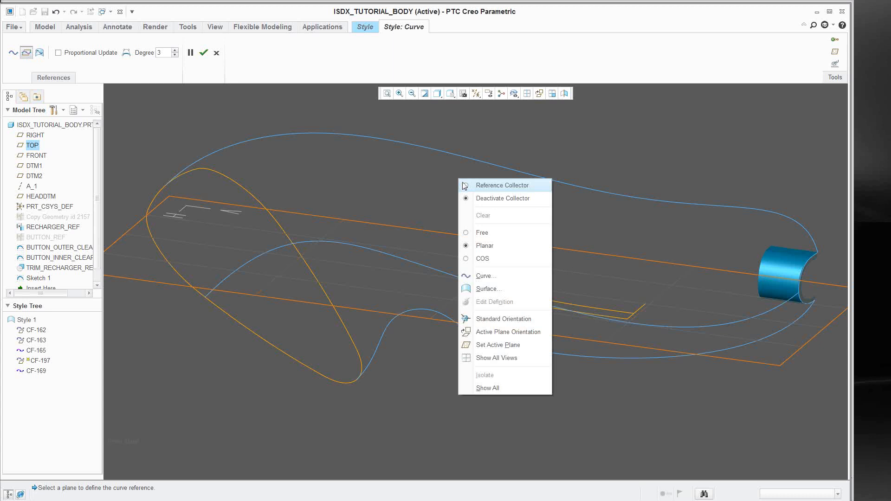
click(467, 185)
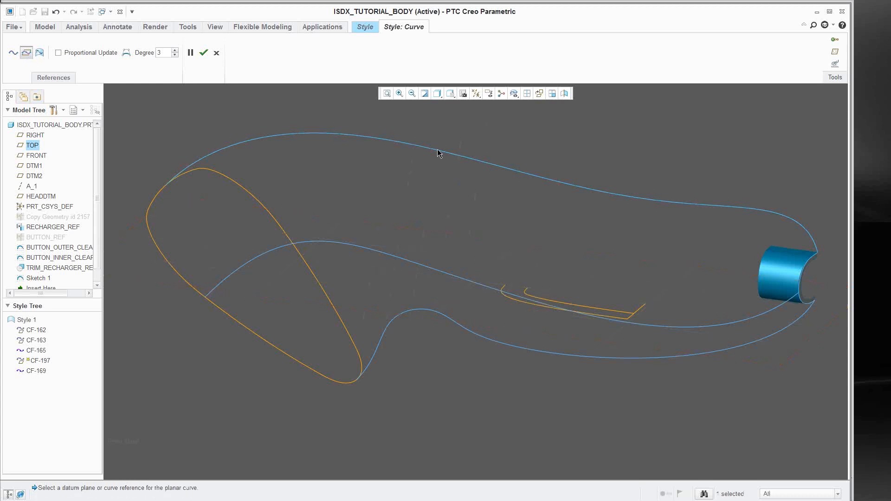
- Pick the upper profile curve again as the planar reference to reposition the curve's plane near mid-body
middle_drag(484, 227, 490, 225)
right_click(401, 201)
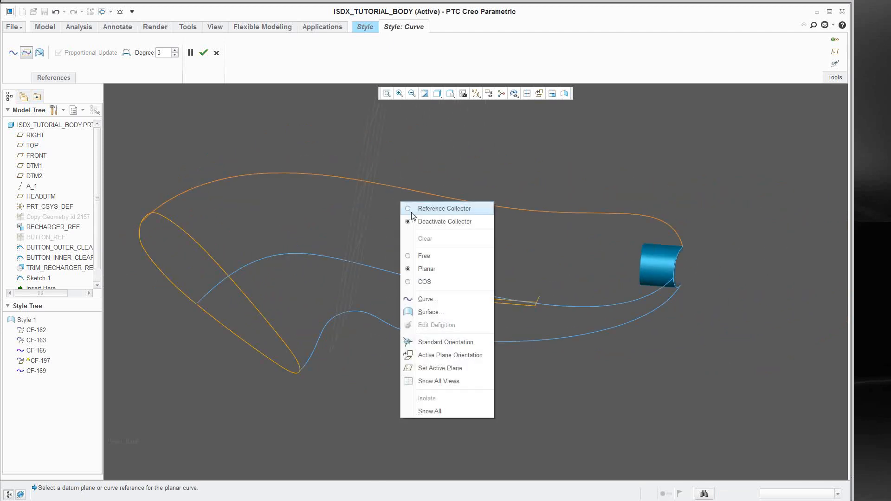
click(415, 212)
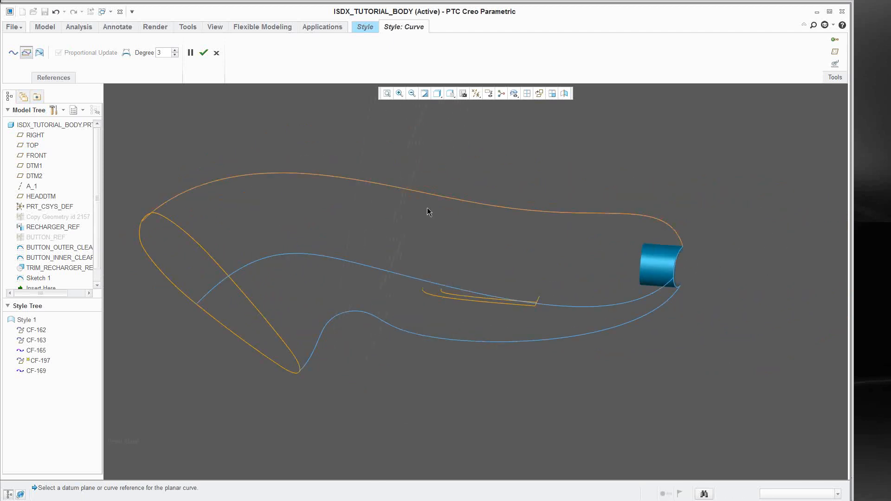
mouse_move(427, 209)
middle_down()
mouse_move(436, 222)
mouse_move(418, 204)
mouse_move(428, 218)
middle_up()
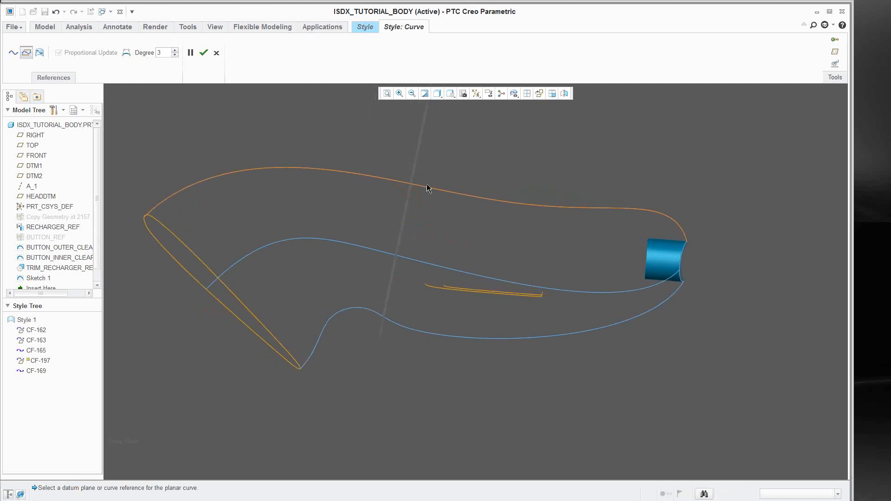
right_click(433, 200)
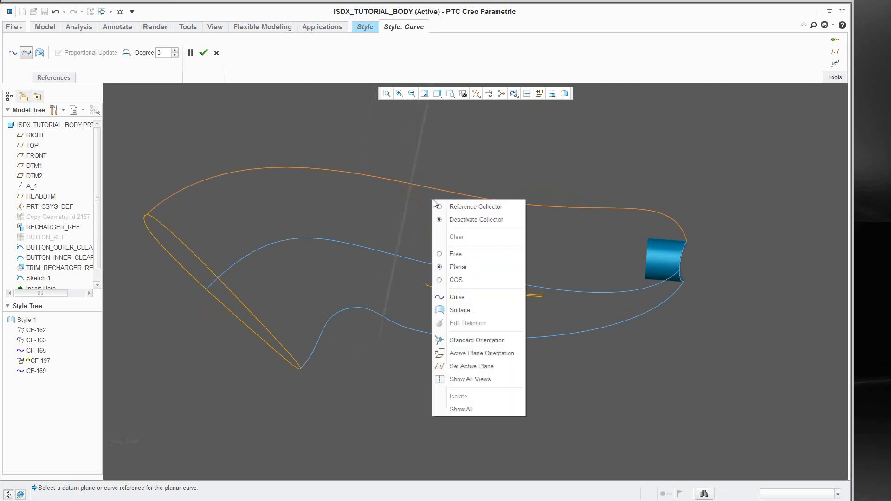
click(436, 205)
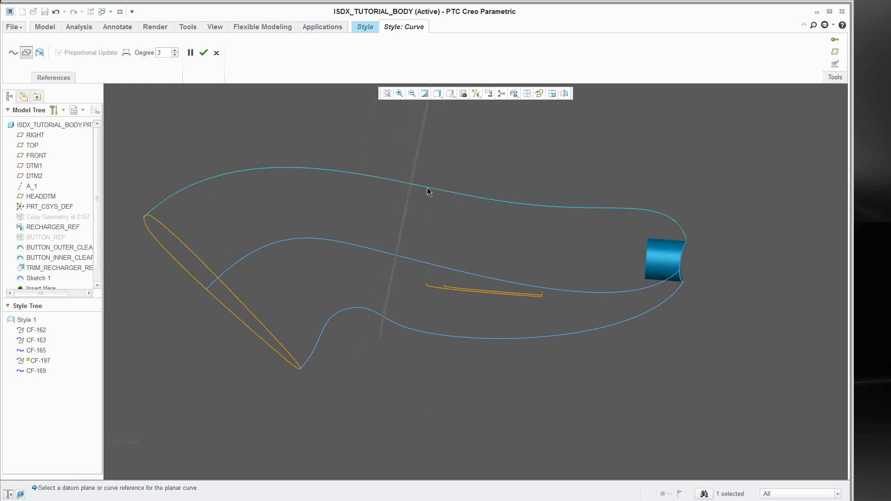
middle_drag(449, 219, 428, 221)
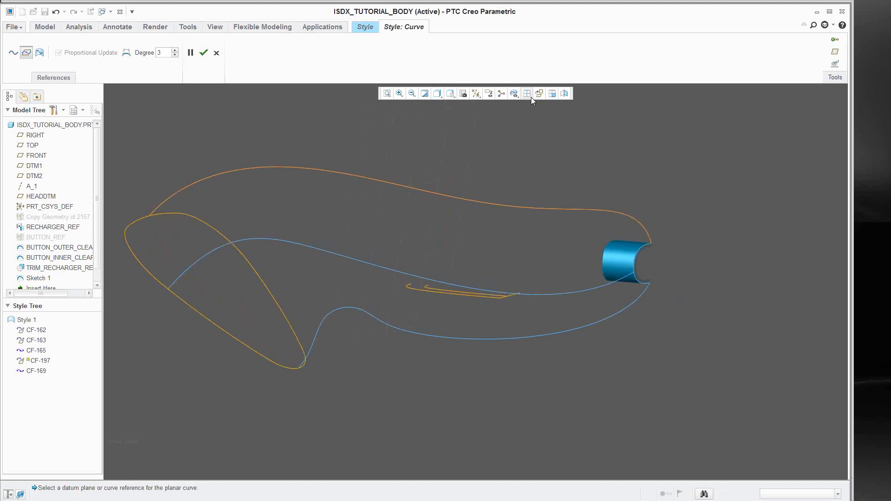
mouse_move(461, 215)
middle_down()
mouse_move(452, 247)
mouse_move(434, 251)
mouse_move(423, 288)
mouse_move(455, 213)
middle_up()
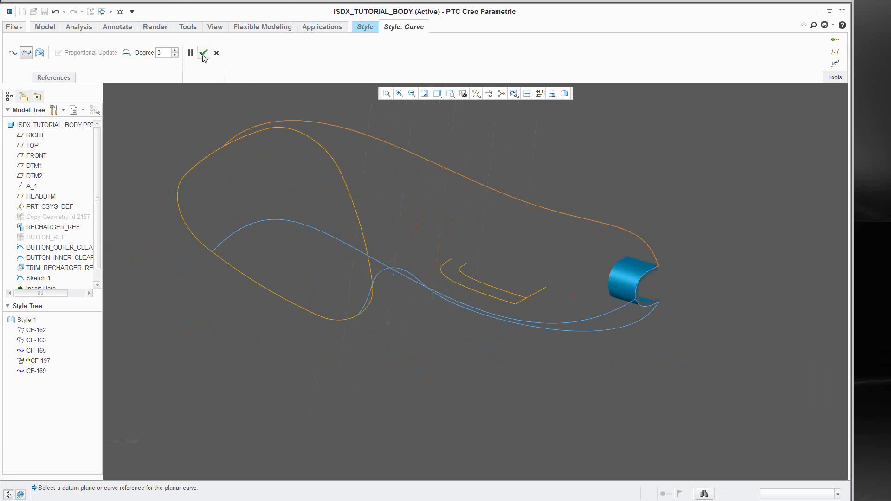
- Draw the degree 3 planar cross-section curve through points snapped to the upper, middle and lower body curves
scroll(418, 209, up, 2)
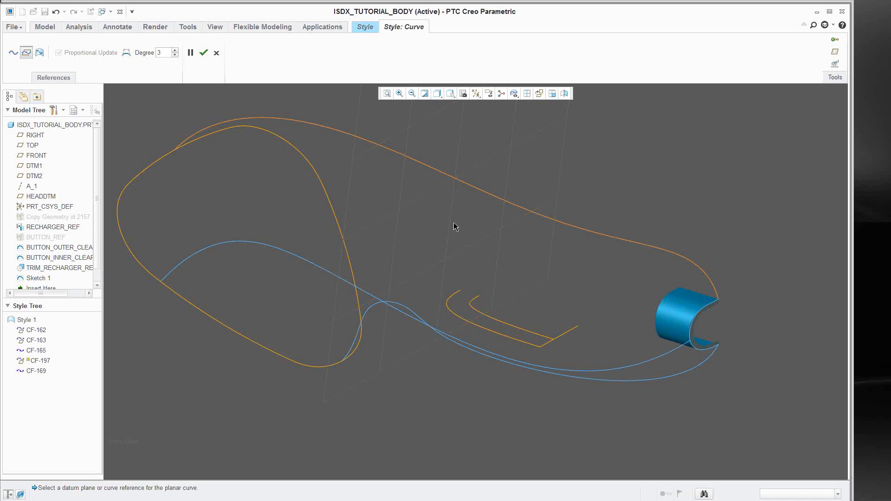
shift+click(465, 184)
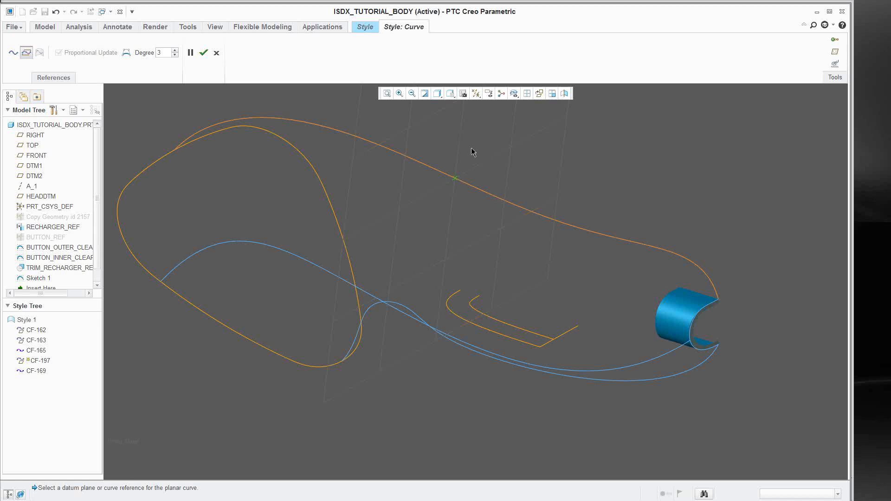
middle_drag(409, 310, 423, 331)
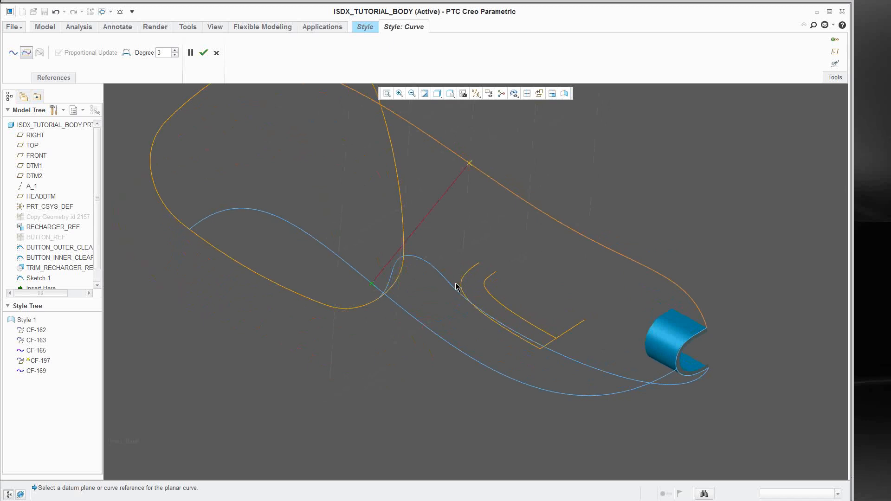
mouse_move(492, 229)
middle_down()
mouse_move(491, 218)
mouse_move(439, 214)
middle_up()
middle_click(489, 216)
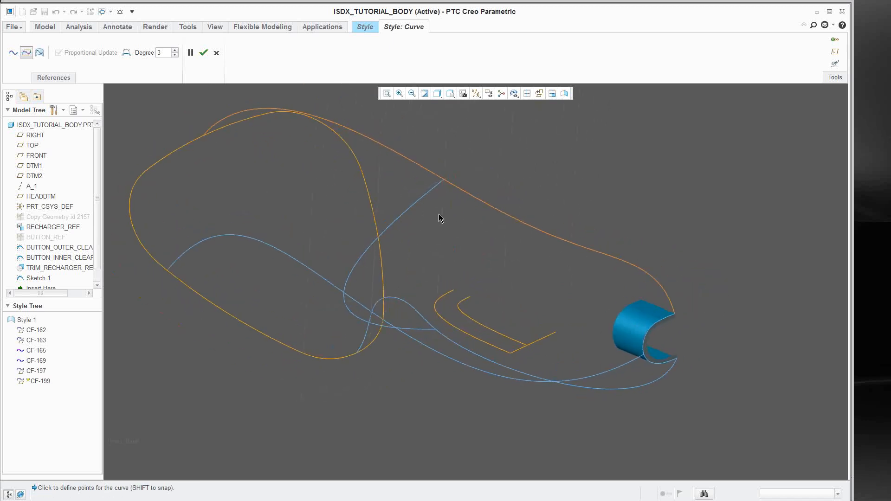
middle_click(436, 199)
- Edit the mid-body cross-section curve and make its upper end tangent normal to the FRONT plane
double_click(433, 186)
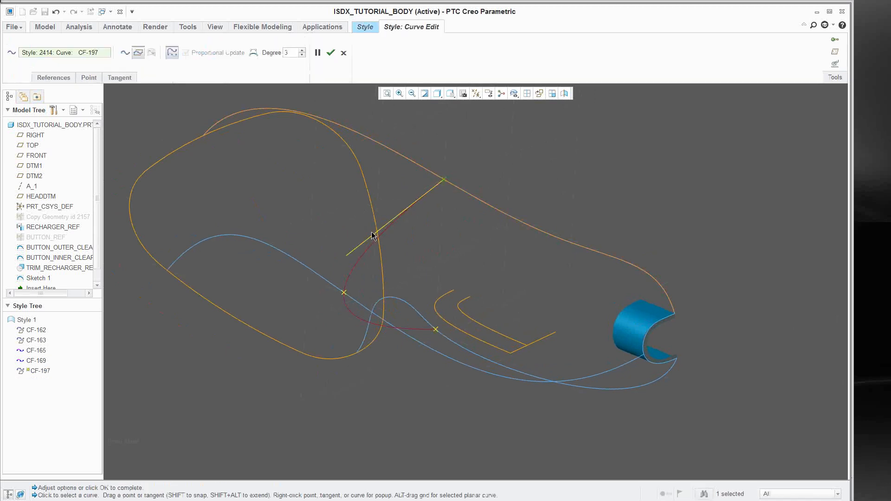
drag(374, 235, 396, 187)
right_click(398, 197)
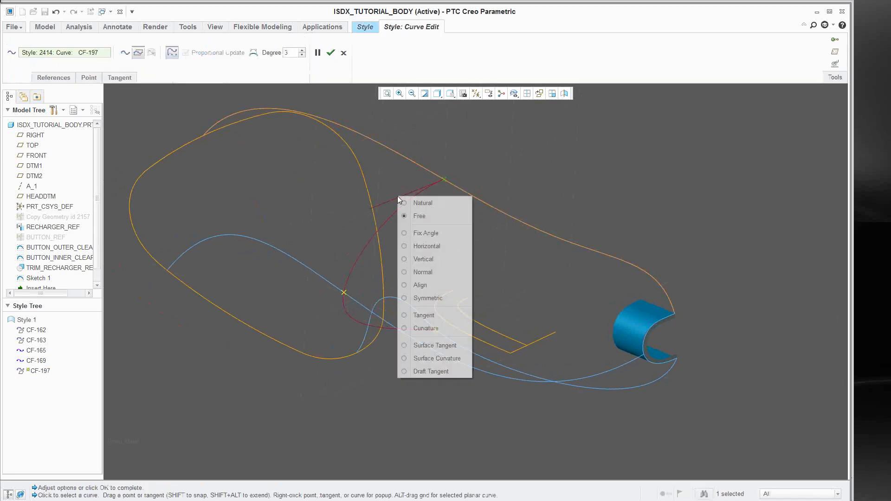
click(431, 273)
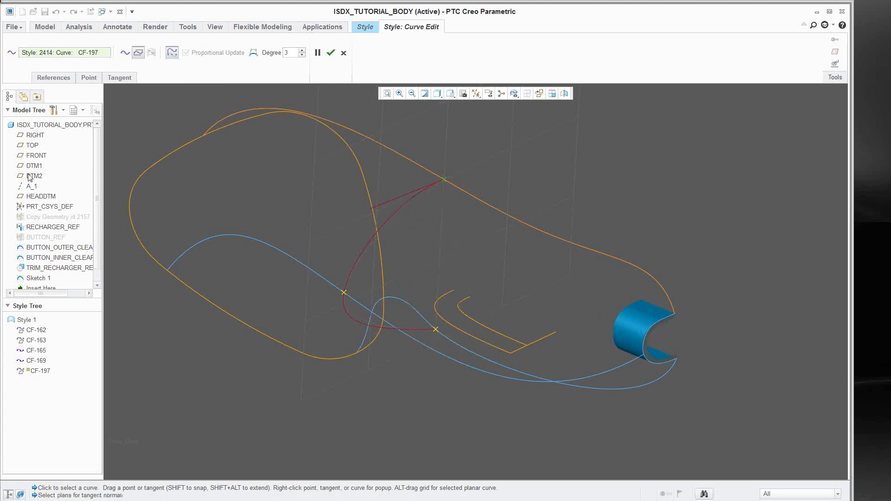
click(36, 155)
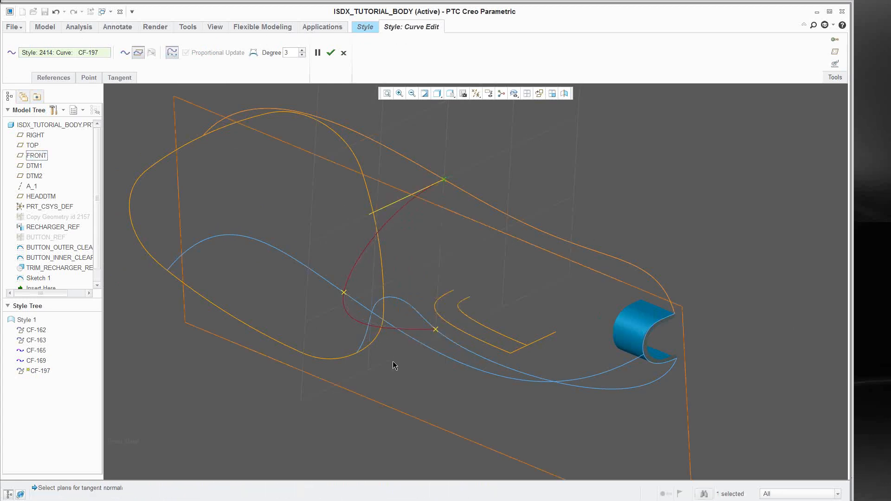
- Adjust the cross-section curve's lower end tangent, make it normal to the FRONT plane and accept the curve edit
click(436, 330)
drag(350, 332, 397, 364)
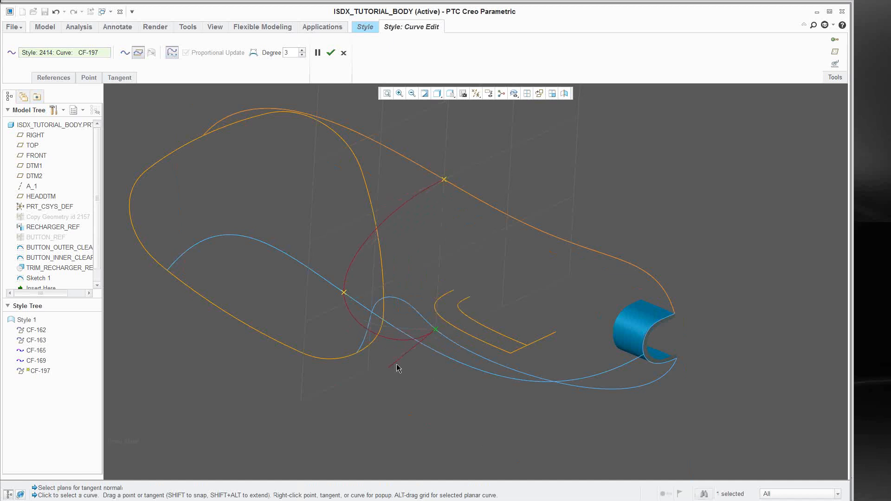
right_click(396, 364)
click(427, 258)
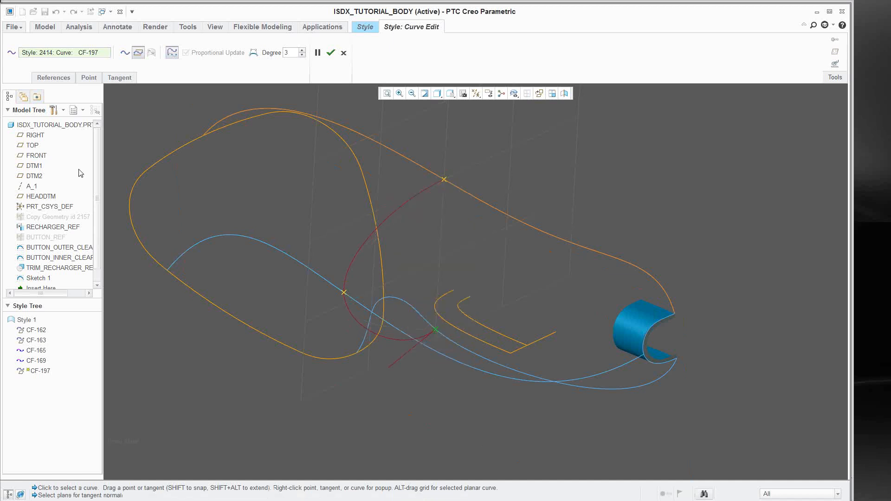
click(36, 155)
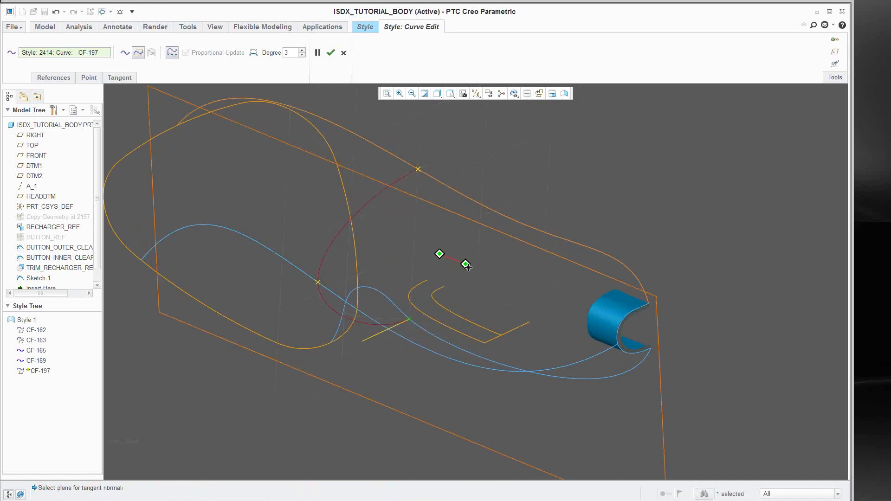
middle_click(520, 181)
middle_click(415, 121)
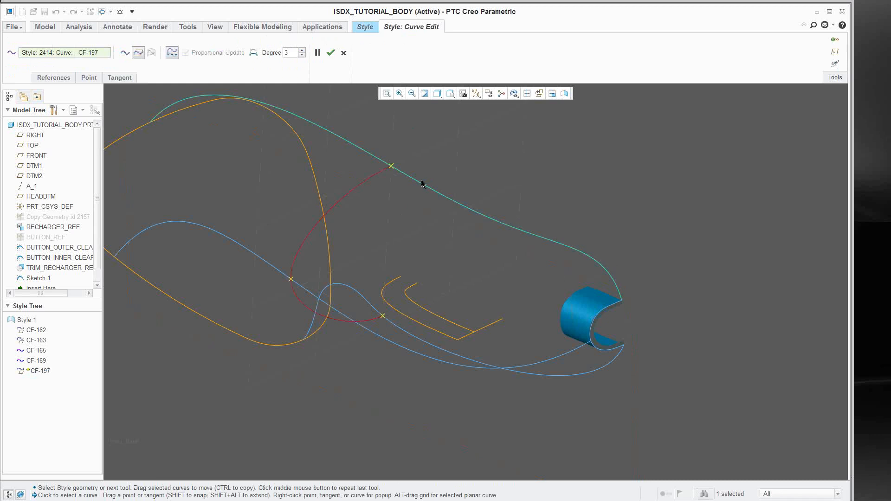
click(331, 52)
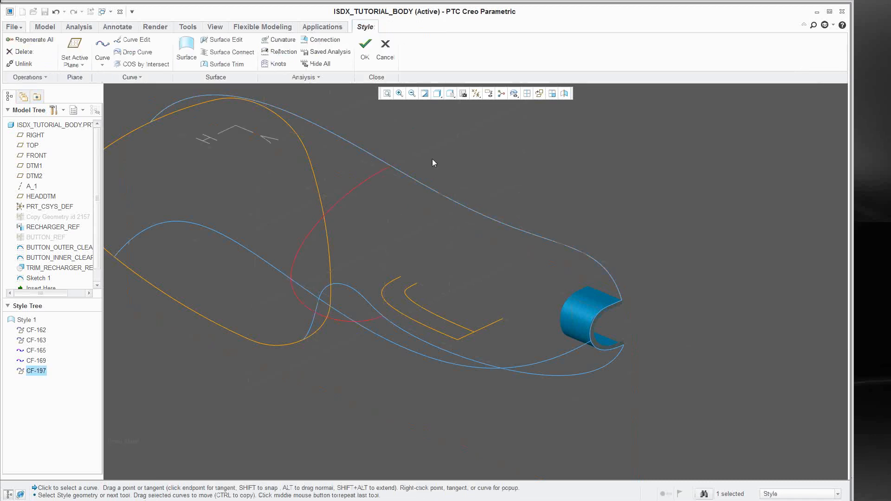
- Copy the mid-body cross-section curve along the body toward the recharger end, between the button curves and the cylindrical surface
click(386, 168)
middle_drag(372, 177, 392, 248)
scroll(403, 270, up, 3)
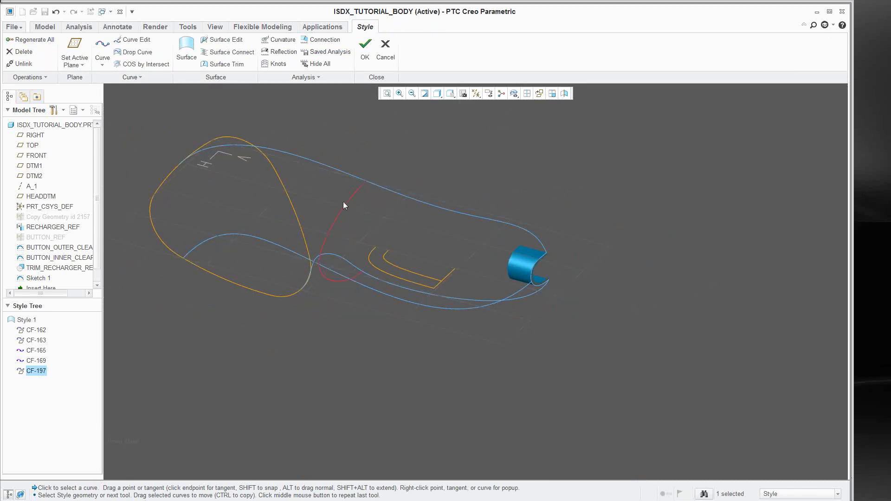
ctrl+drag(344, 201, 395, 224)
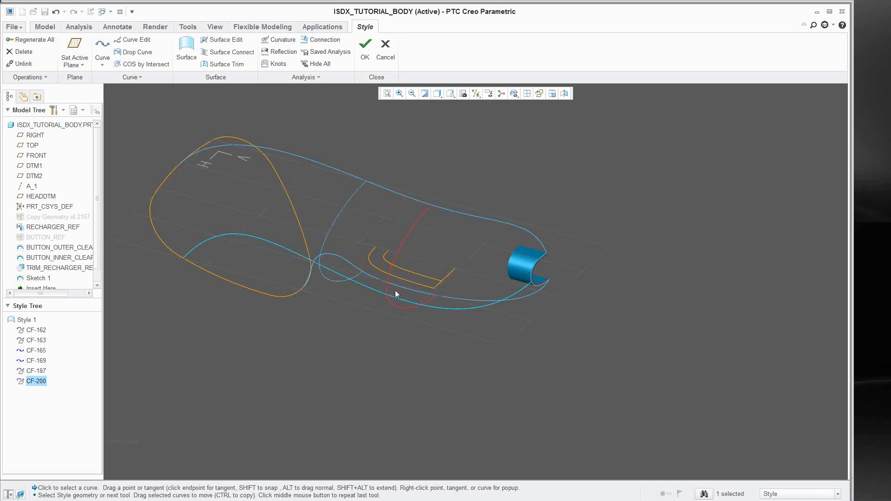
click(407, 240)
middle_drag(435, 249, 432, 294)
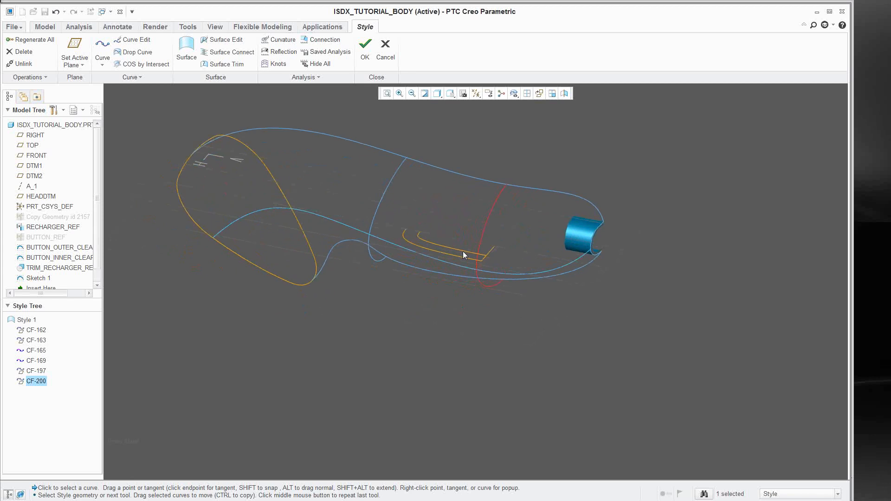
scroll(452, 256, down, 5)
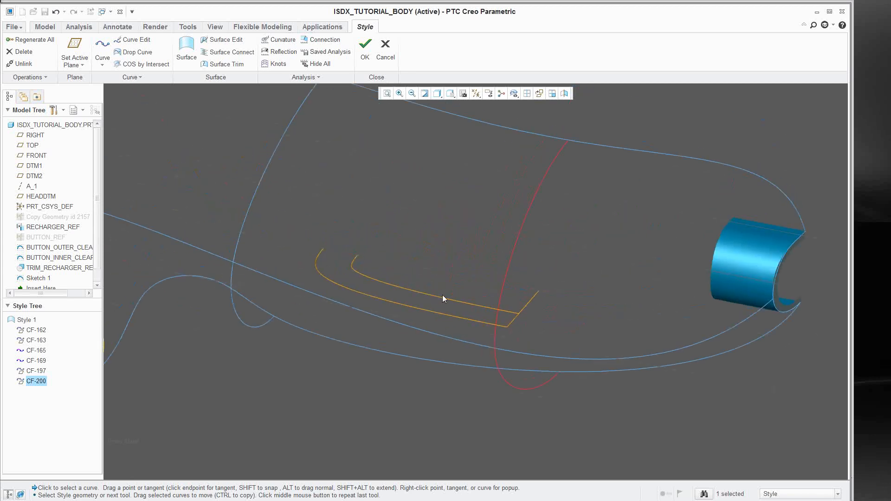
scroll(436, 302, up, 5)
middle_drag(410, 263, 421, 154)
click(408, 154)
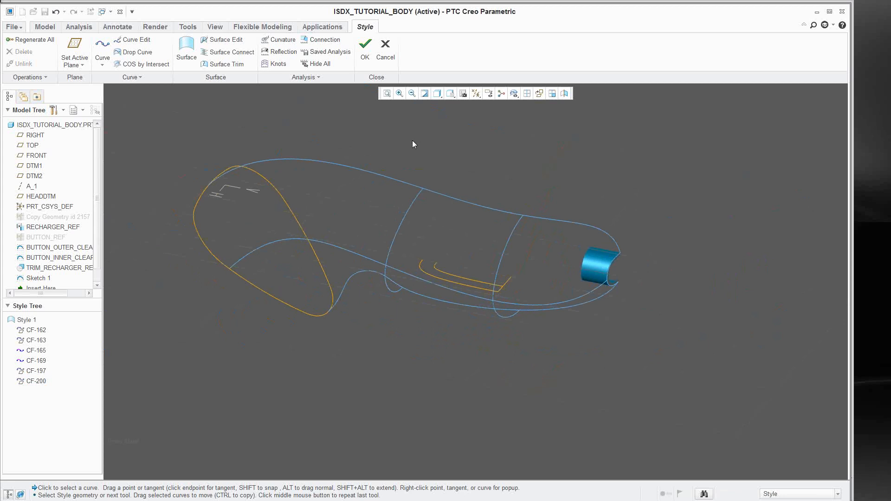
- Create a Style surface bounded by the upper profile curve, the head-end curve, the middle side curve and the recharger edge
click(186, 46)
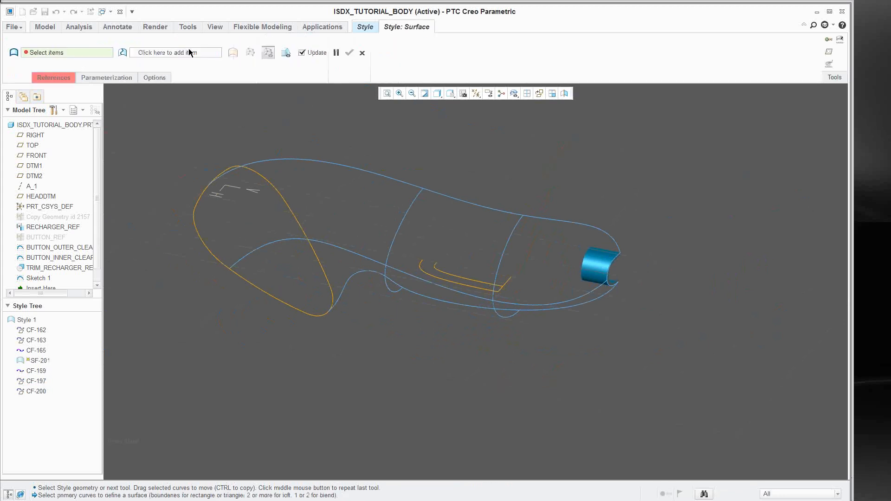
click(337, 169)
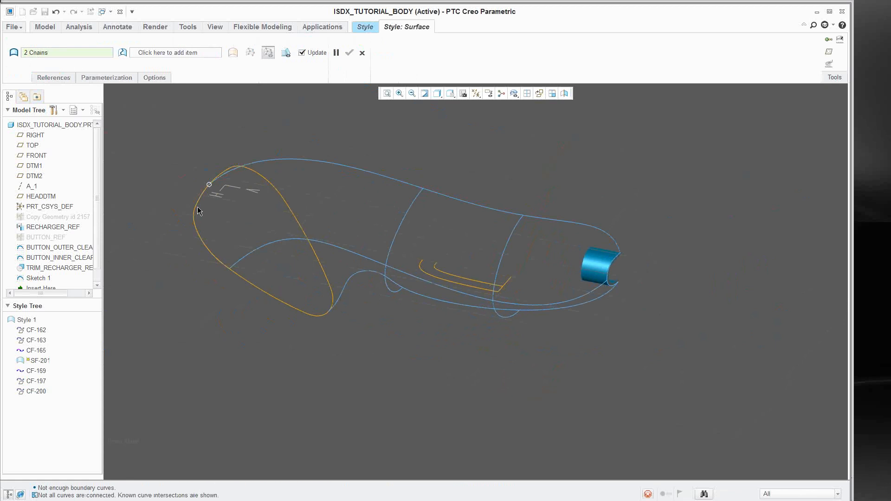
ctrl+click(198, 207)
ctrl+click(334, 245)
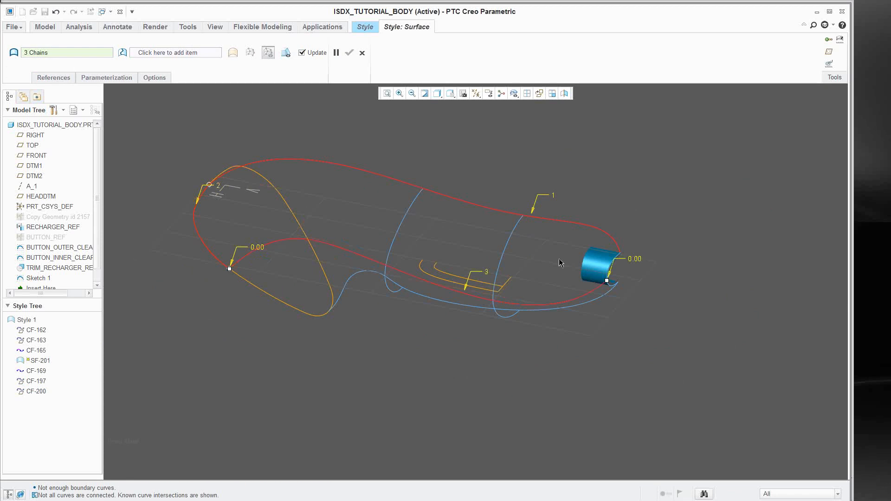
ctrl+click(617, 258)
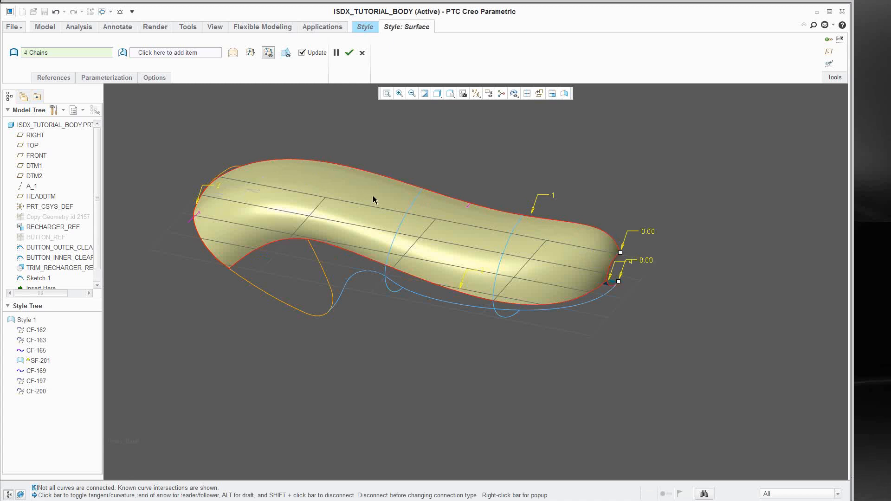
middle_drag(455, 243, 454, 155)
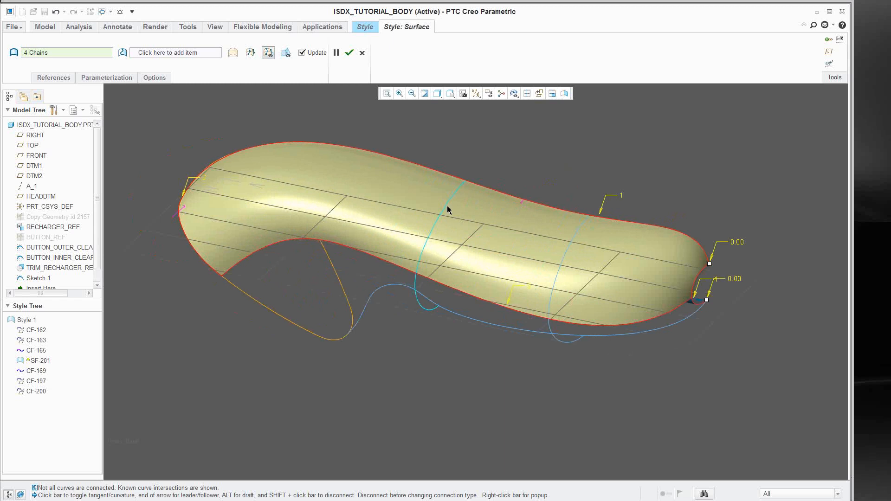
middle_drag(446, 207, 444, 221)
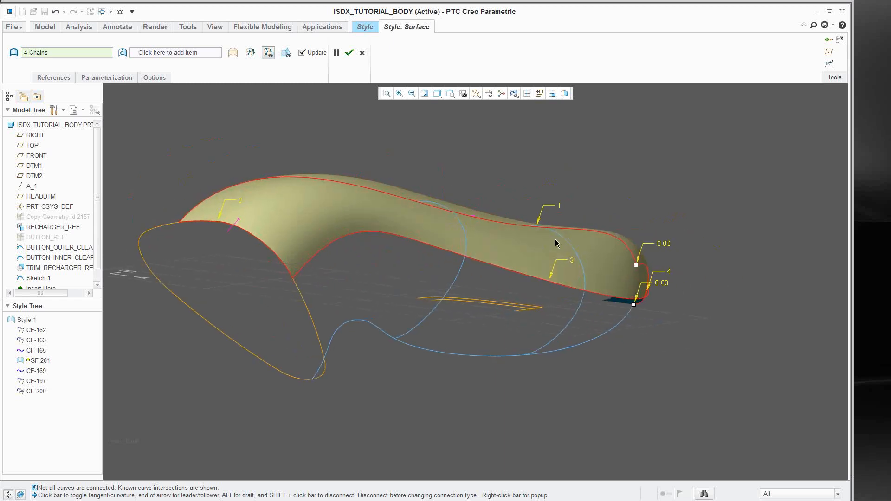
mouse_move(488, 240)
middle_down()
mouse_move(485, 255)
mouse_move(467, 205)
mouse_move(458, 213)
mouse_move(464, 201)
mouse_move(548, 248)
mouse_move(603, 249)
mouse_move(547, 249)
mouse_move(450, 271)
mouse_move(412, 264)
mouse_move(397, 280)
middle_up()
scroll(397, 280, up, 3)
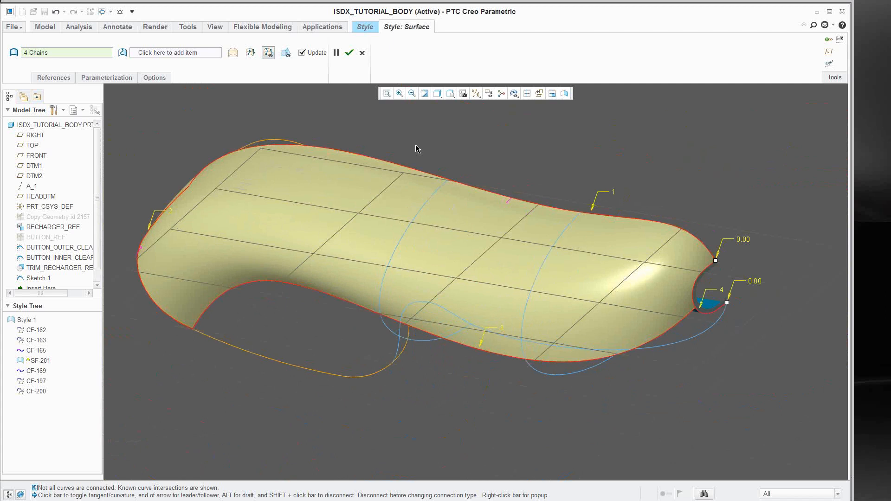
- Add both planar cross-section curves as internal curves of the upper side surface and accept it
right_click(503, 144)
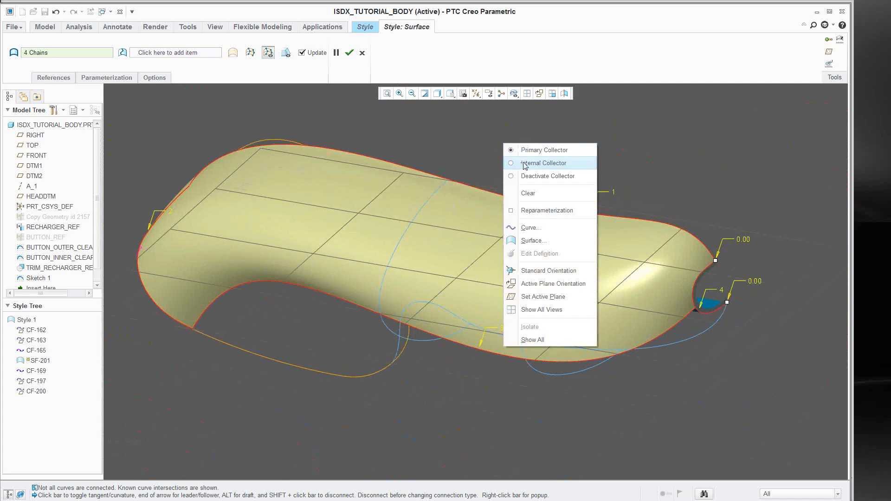
click(525, 166)
click(415, 219)
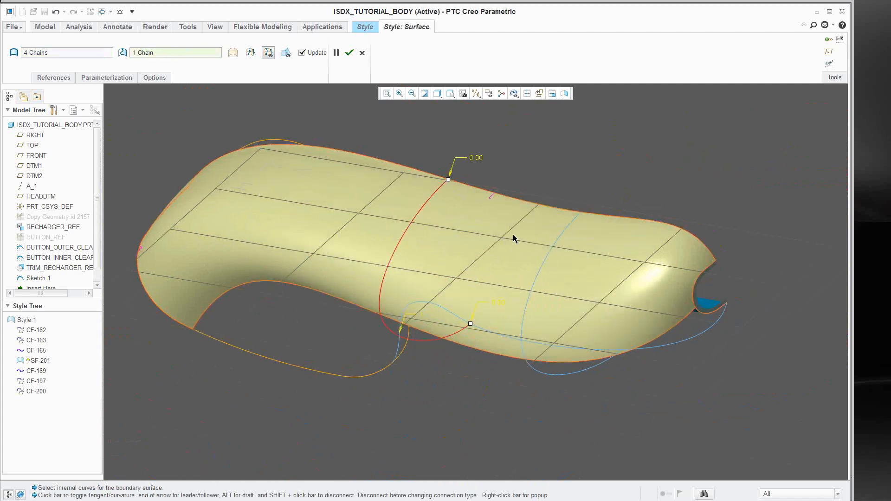
ctrl+click(555, 241)
scroll(414, 236, down, 3)
middle_drag(420, 217, 482, 204)
shift+middle_drag(544, 195, 446, 254)
middle_drag(483, 217, 464, 217)
scroll(447, 210, up, 4)
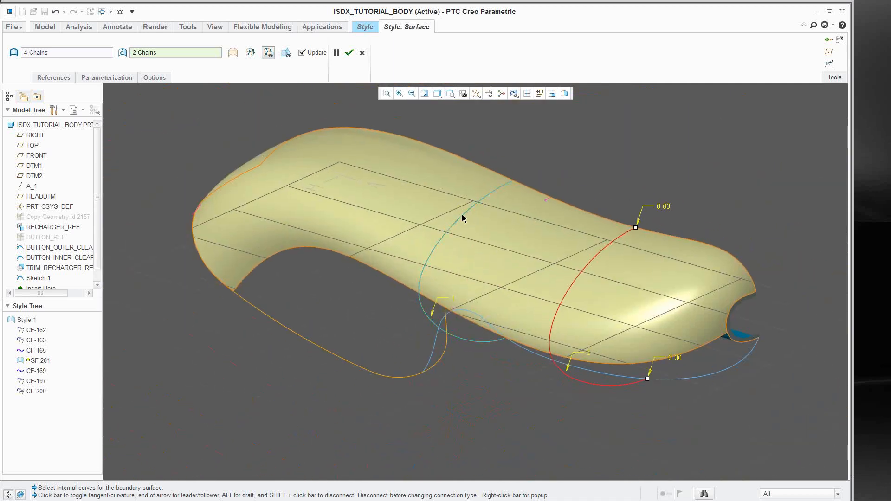
click(349, 54)
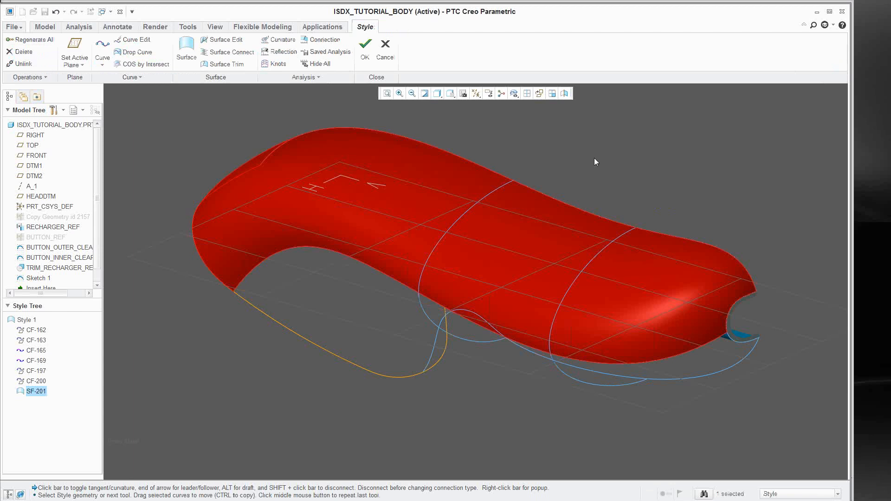
- Turn on the mirrored display of the body about the FRONT plane
click(597, 163)
click(565, 94)
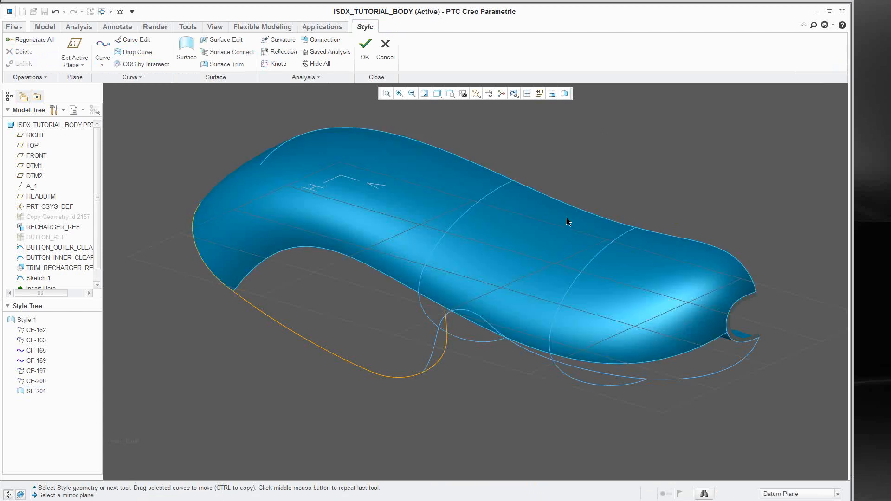
shift+middle_drag(553, 233, 435, 234)
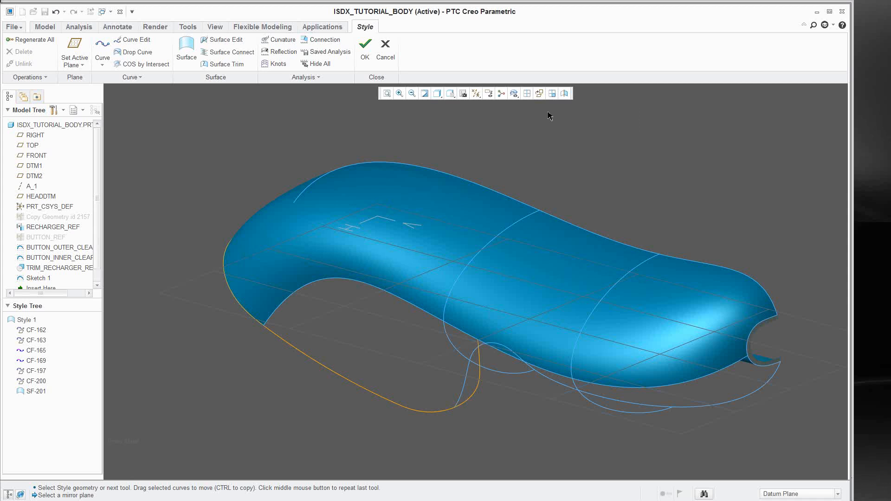
click(36, 157)
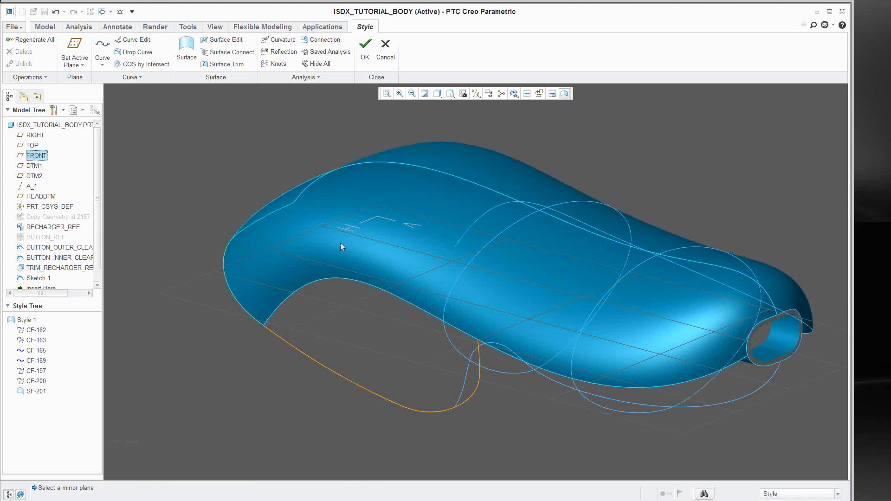
middle_drag(487, 249, 727, 309)
middle_drag(535, 274, 528, 257)
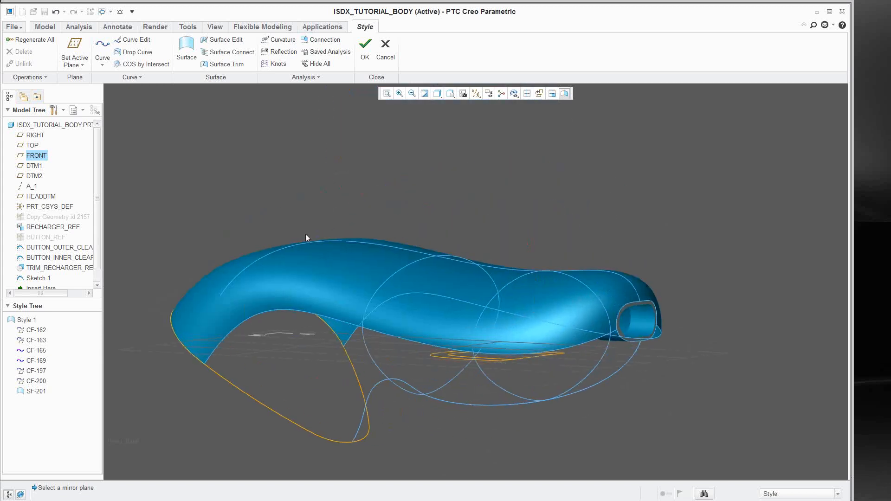
middle_drag(552, 296, 501, 342)
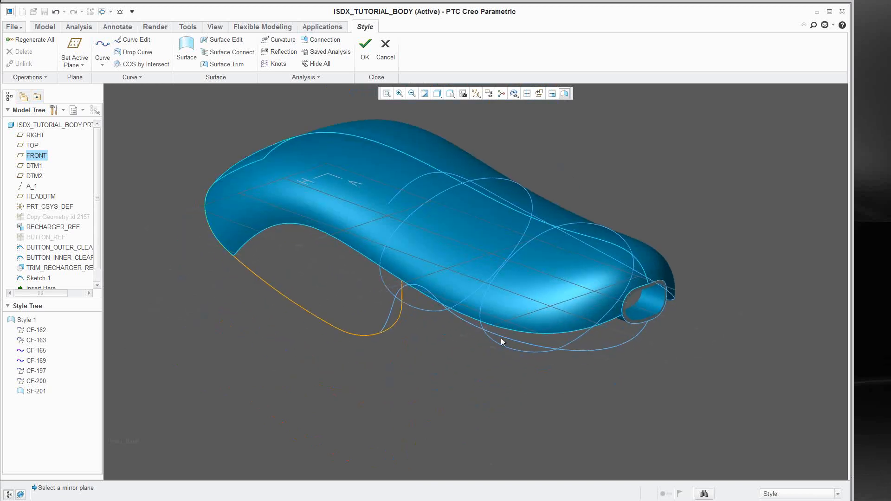
- Start the lower side surface, bounded by the mid-body cross-section, the bottom profile curve, the middle side curve and the recharger edge
middle_drag(397, 156, 478, 320)
shift+middle_drag(541, 407, 478, 321)
click(187, 48)
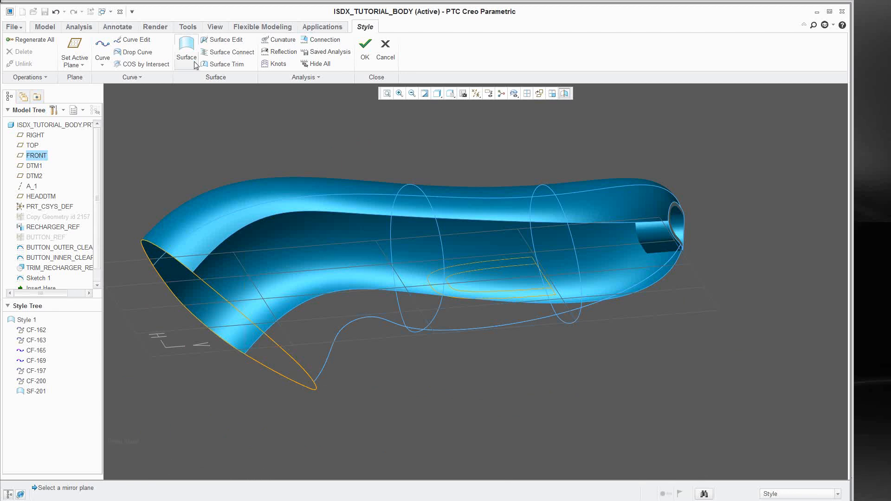
click(392, 258)
ctrl+click(497, 327)
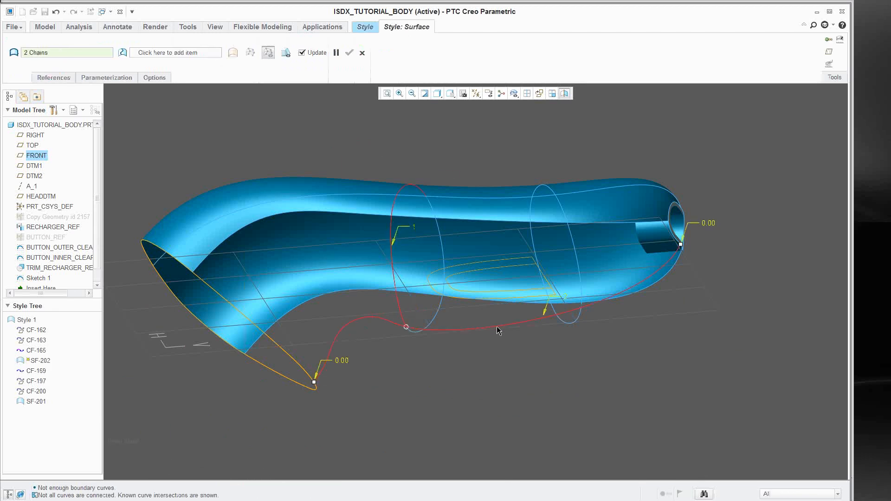
ctrl+click(533, 221)
scroll(677, 245, down, 3)
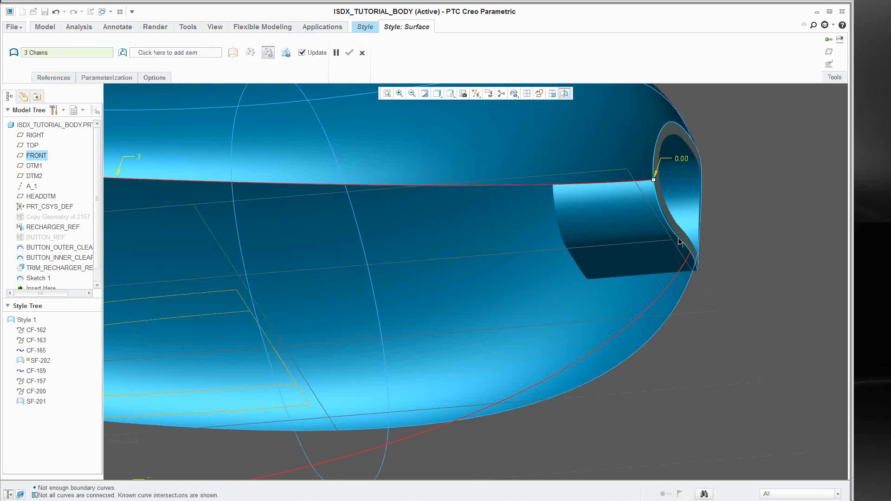
ctrl+click(676, 245)
scroll(627, 288, up, 2)
middle_drag(508, 321, 612, 326)
shift+middle_drag(436, 370, 486, 329)
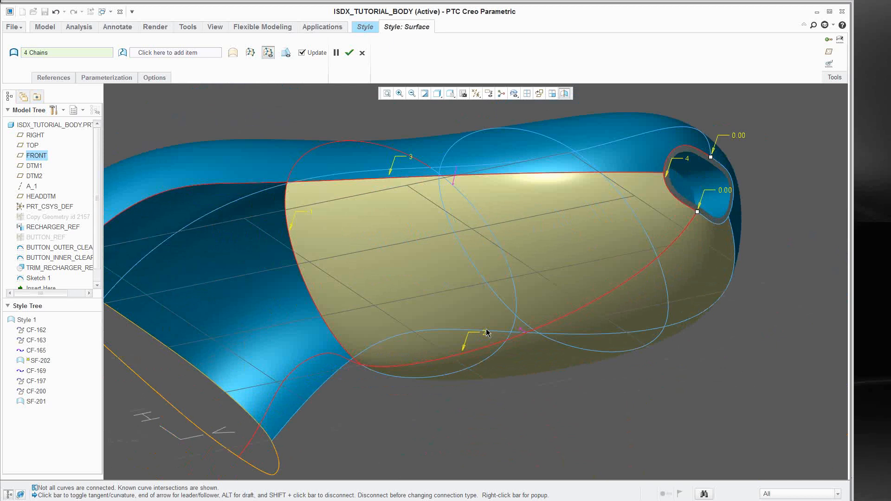
middle_drag(379, 227, 371, 243)
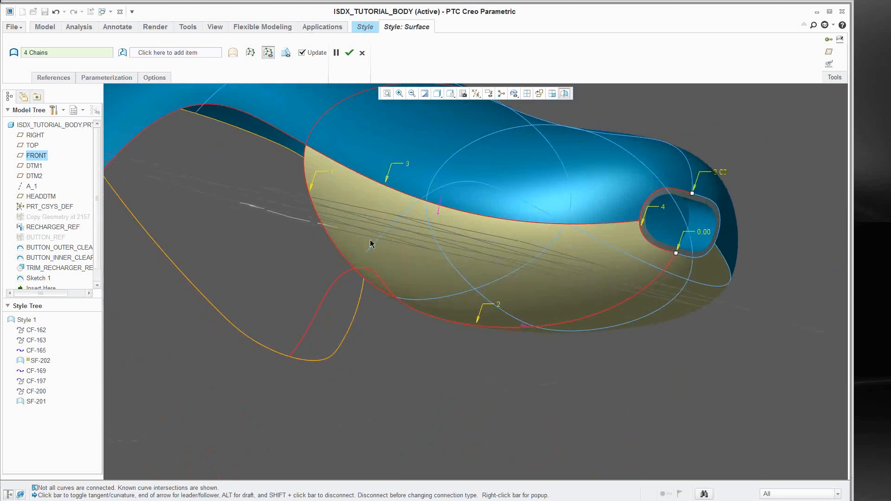
- Accept the lower side surface with its four boundary chains
click(349, 53)
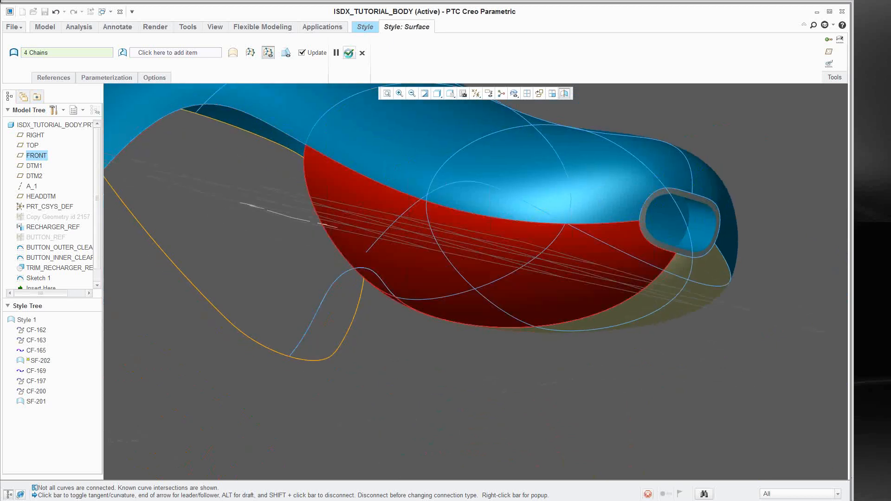
middle_drag(412, 249, 569, 251)
click(478, 259)
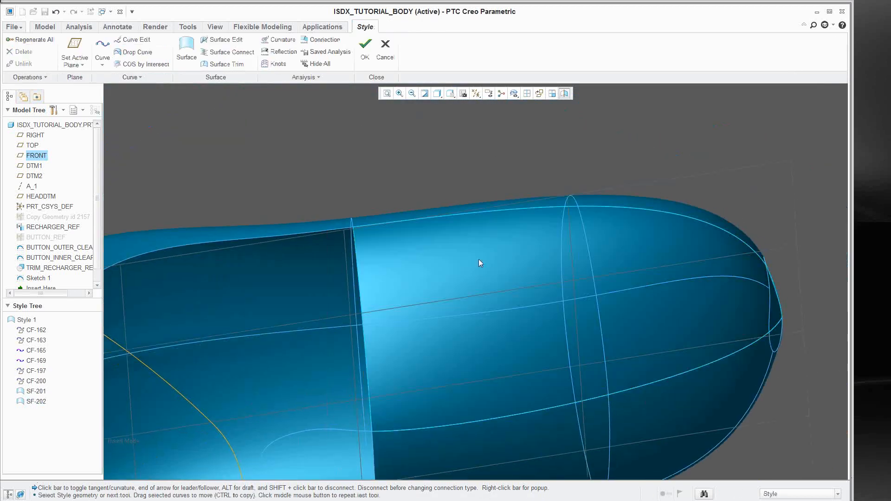
- Start a neck surface bounded by the middle side curve, head-end curve, bottom profile curve and mid-body cross-section
scroll(479, 290, up, 1)
shift+middle_drag(435, 316, 494, 274)
middle_drag(425, 349, 335, 139)
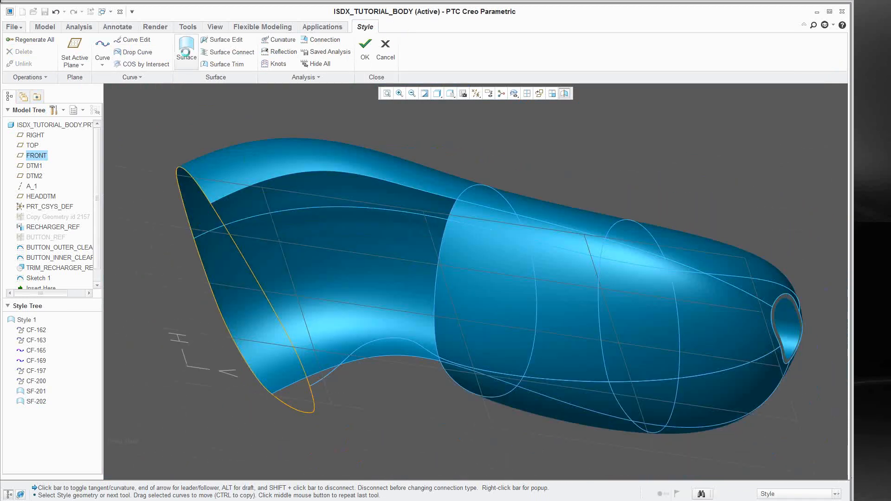
click(186, 46)
click(361, 181)
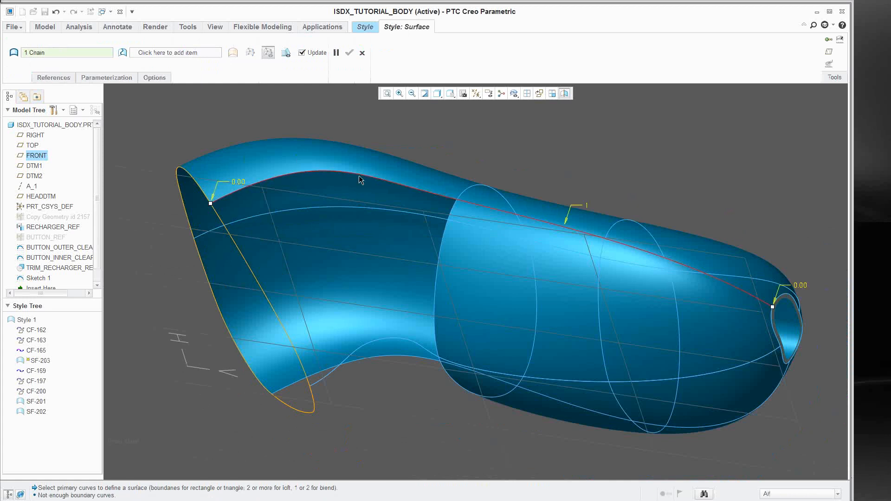
ctrl+click(253, 279)
ctrl+click(378, 338)
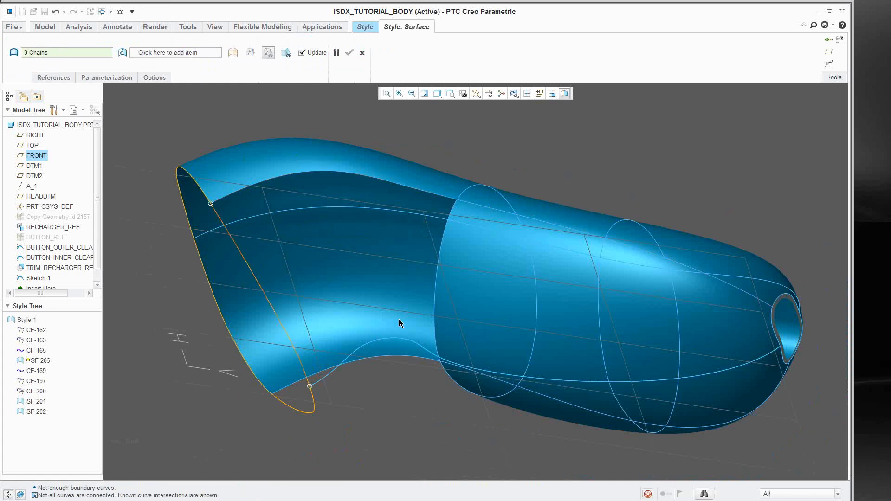
ctrl+click(438, 286)
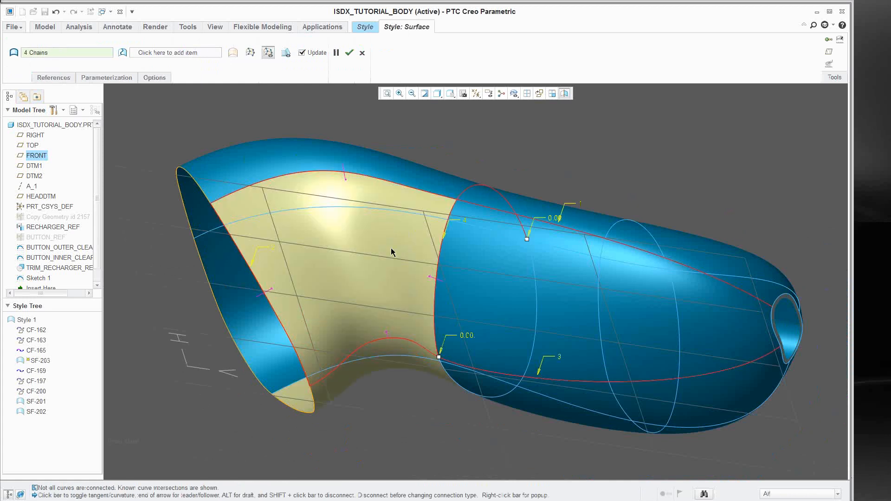
- Inspect the neck surface's boundary connections, keep the cross-section connection as Tangent, and accept the surface
mouse_move(393, 246)
middle_down()
mouse_move(406, 224)
mouse_move(358, 249)
mouse_move(348, 275)
middle_up()
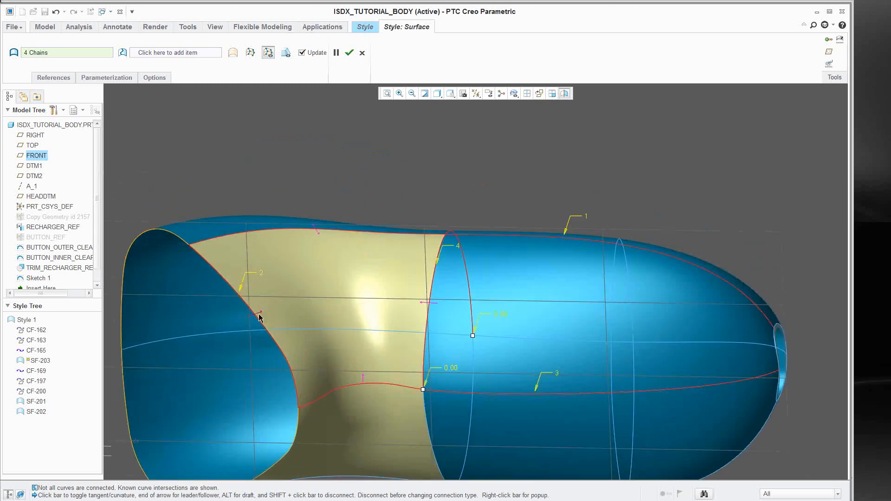
right_click(426, 306)
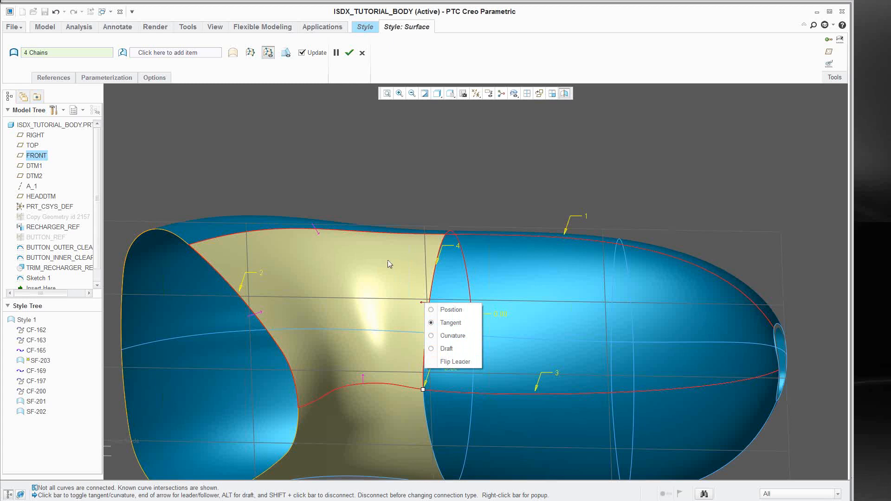
click(388, 167)
middle_drag(436, 311, 452, 255)
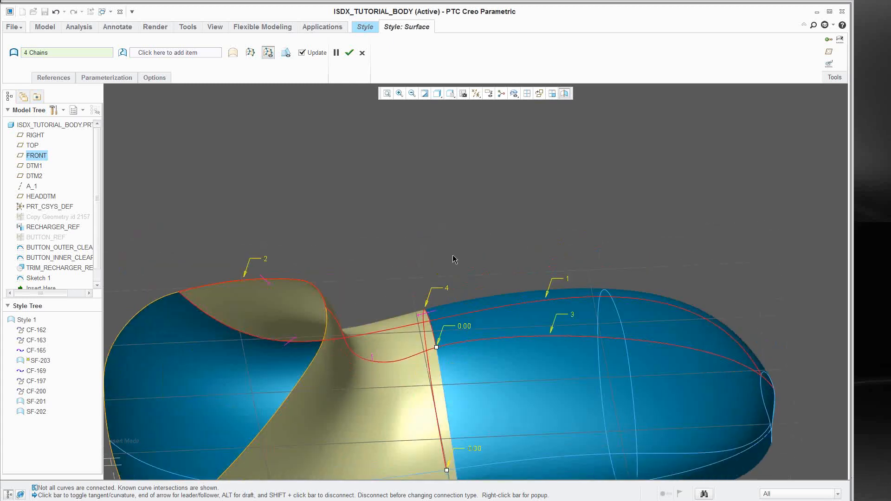
scroll(433, 328, down, 3)
scroll(420, 283, up, 3)
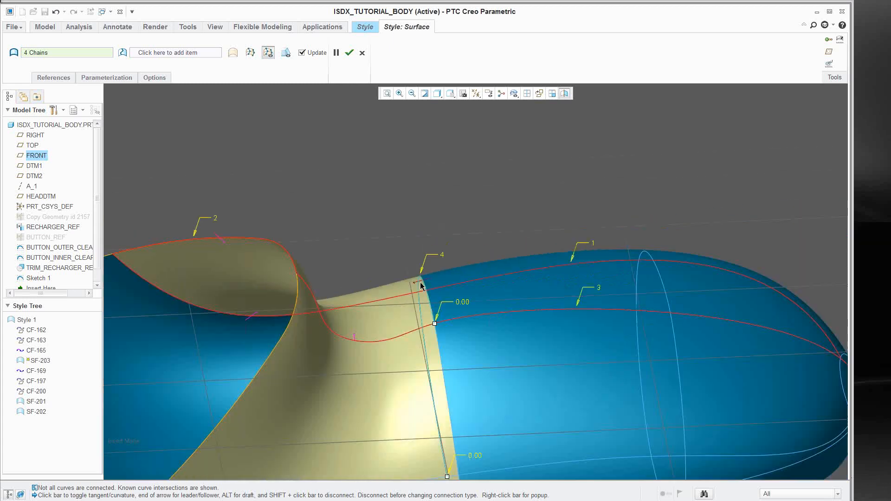
middle_drag(419, 283, 384, 205)
shift+middle_drag(314, 183, 374, 188)
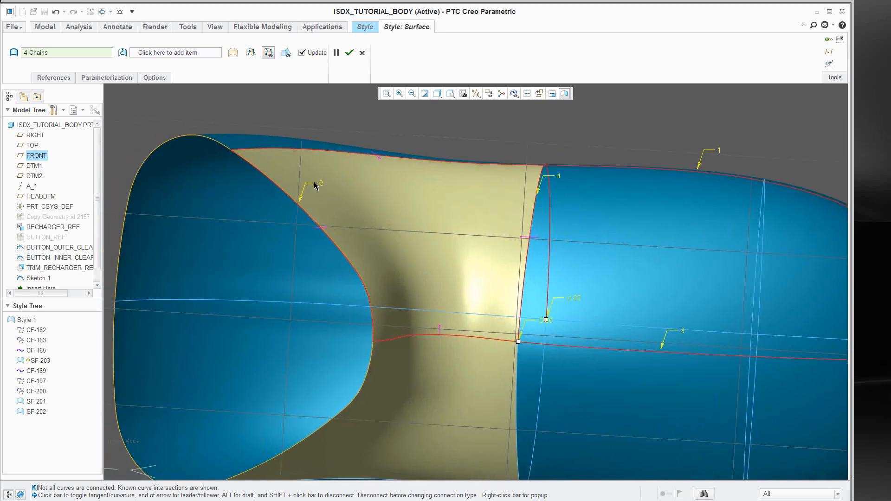
click(349, 53)
- Locate the hidden BUTTON_REF geometry on the body, then complete the Style 1 feature
key(ctrl+d)
middle_drag(444, 168, 169, 266)
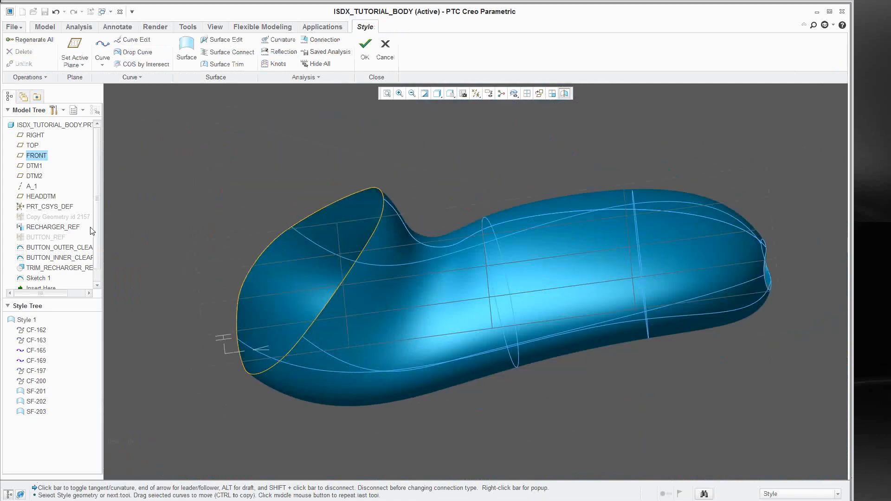
click(68, 238)
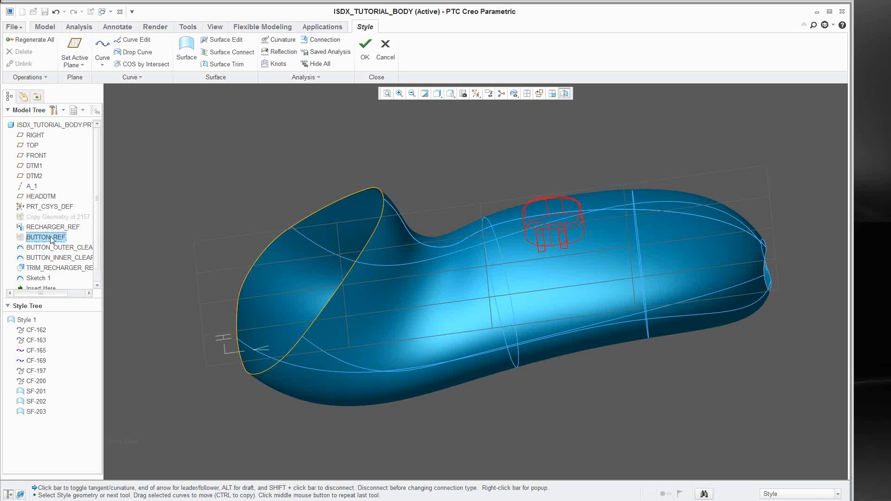
scroll(253, 181, down, 2)
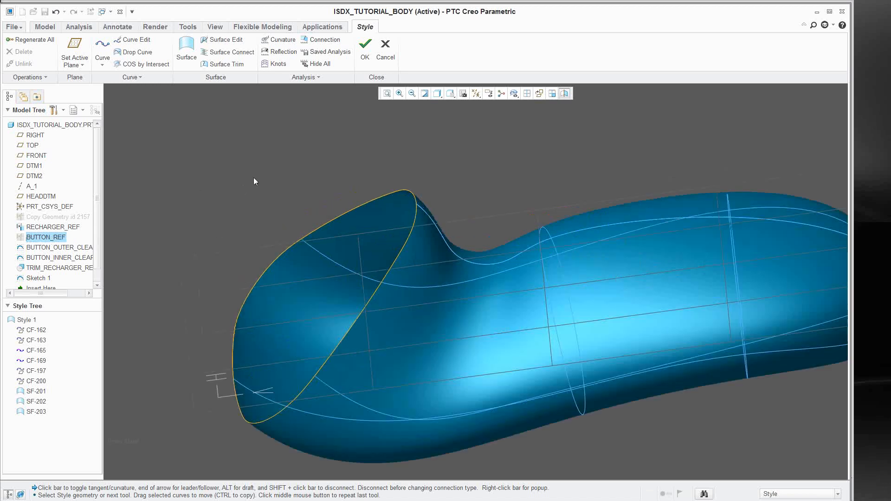
scroll(278, 182, up, 2)
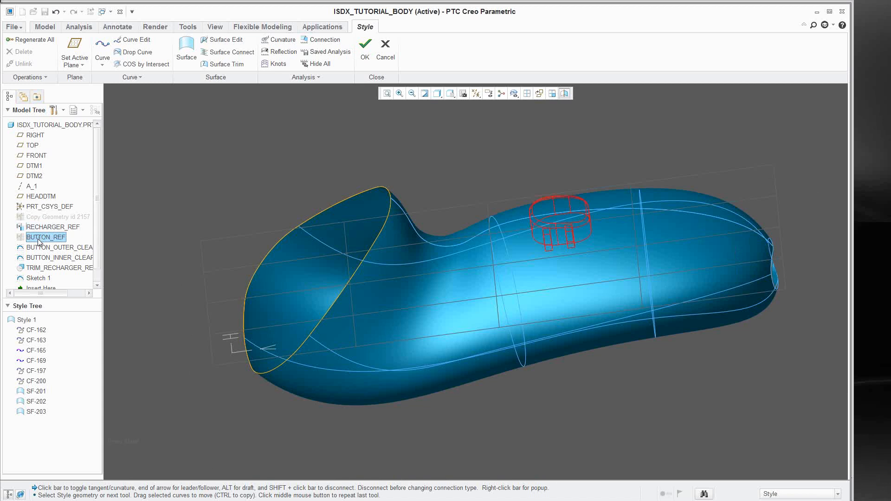
click(366, 55)
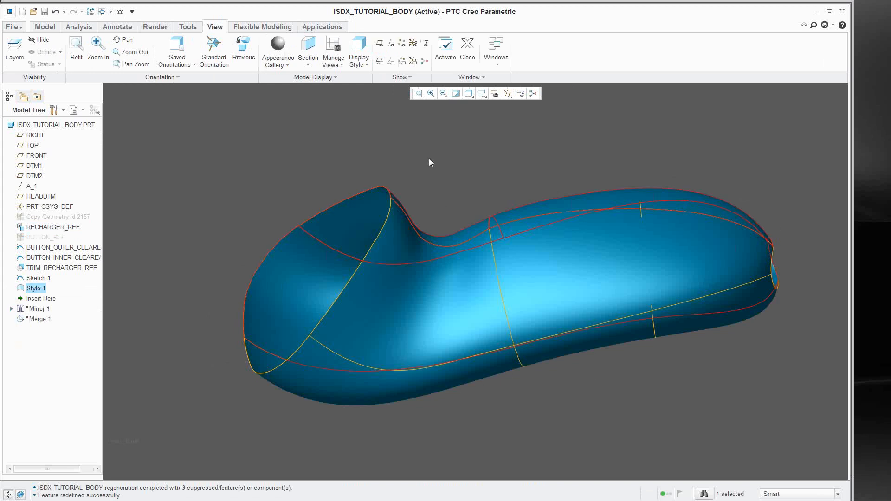
- Unhide the BUTTON_REF reference geometry on the body
middle_drag(443, 162, 414, 185)
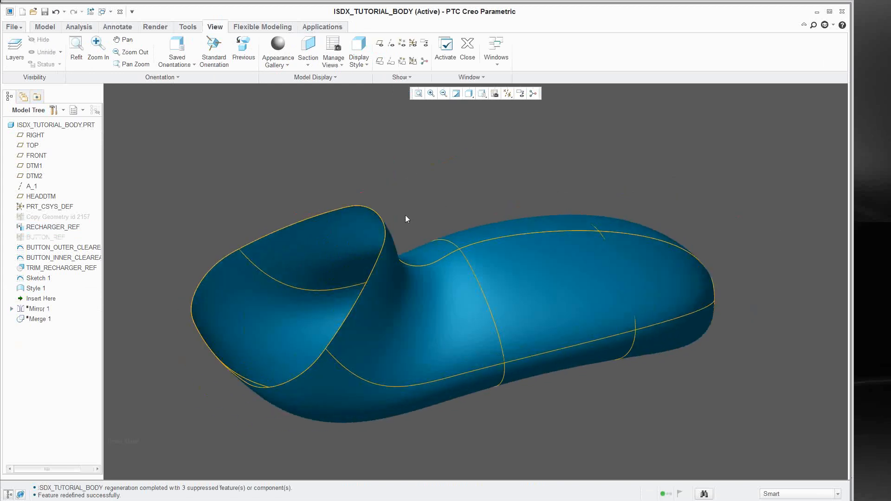
shift+middle_drag(405, 216, 413, 202)
right_click(65, 238)
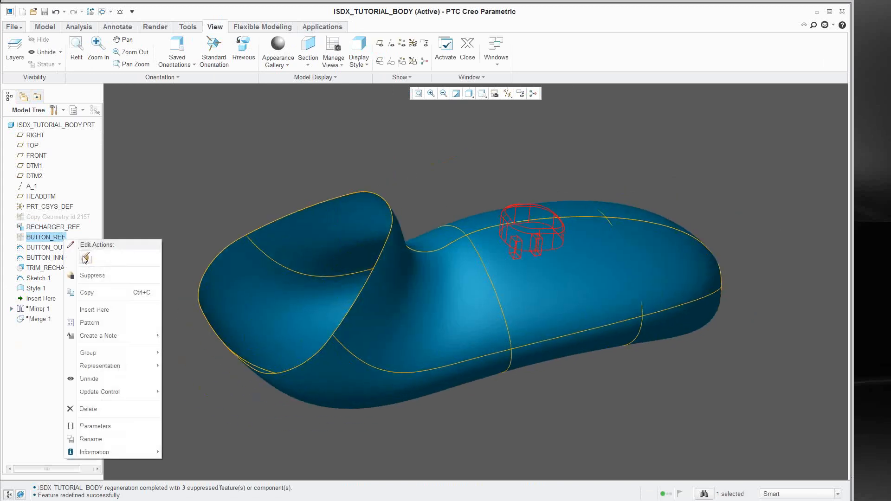
click(96, 379)
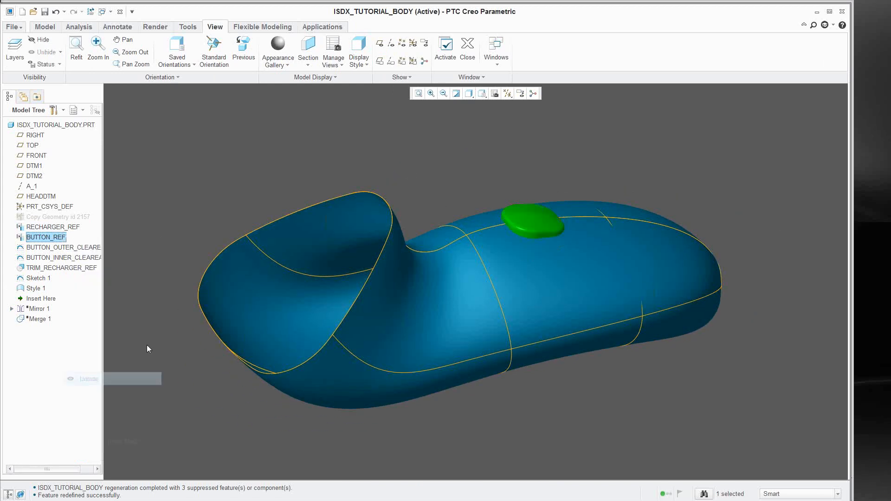
- Redefine the Style 1 feature and turn off the mirrored display of the body
shift+middle_drag(495, 165, 501, 276)
mouse_move(511, 239)
middle_down()
mouse_move(509, 297)
mouse_move(472, 313)
mouse_move(503, 280)
mouse_move(493, 273)
mouse_move(495, 247)
middle_up()
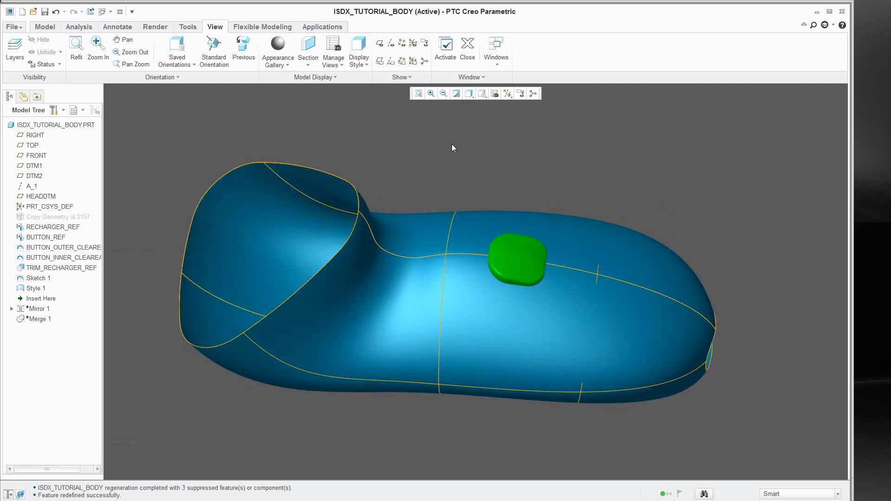
click(39, 292)
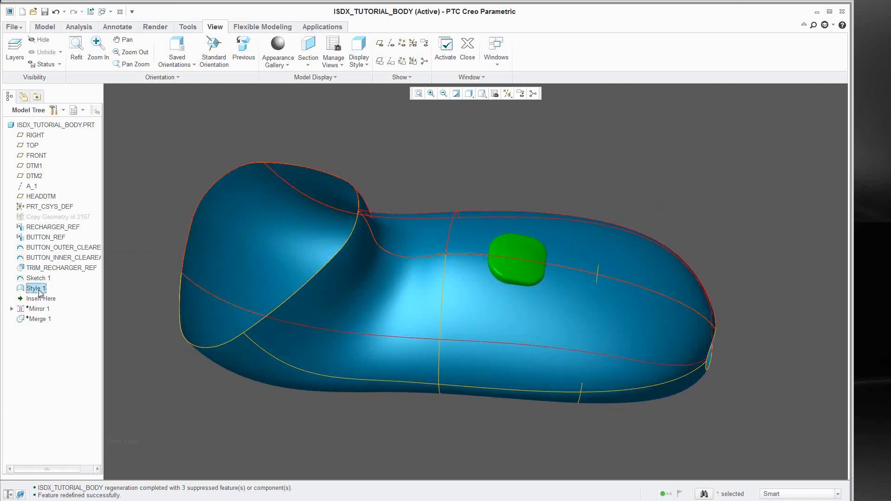
right_click(39, 292)
click(62, 312)
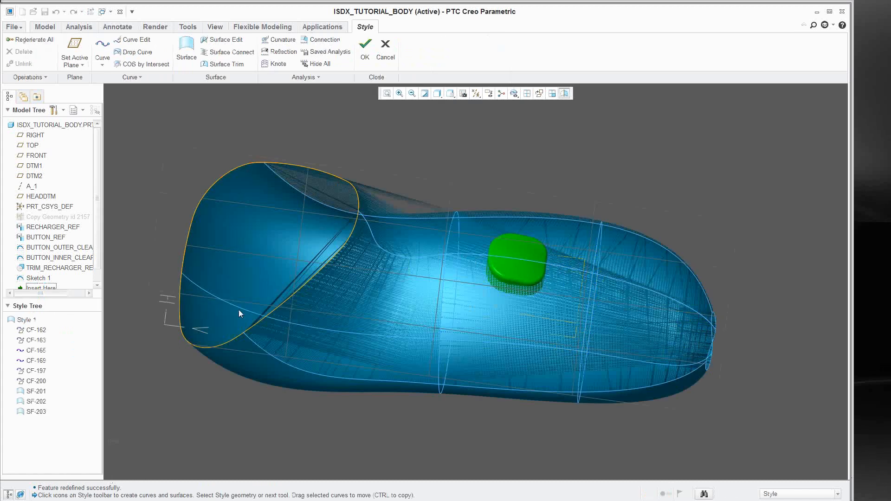
mouse_move(477, 252)
middle_down()
mouse_move(542, 270)
mouse_move(521, 278)
mouse_move(521, 251)
middle_up()
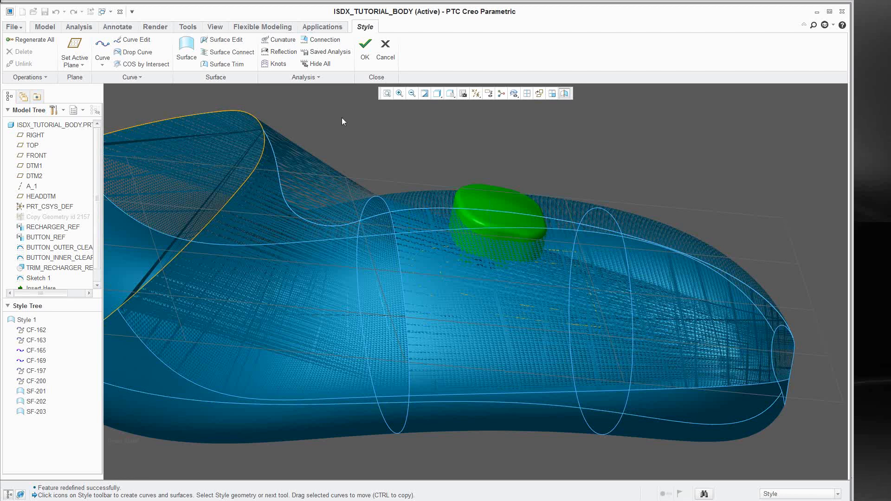
mouse_move(343, 122)
middle_down()
mouse_move(378, 155)
mouse_move(531, 104)
mouse_move(533, 188)
mouse_move(521, 205)
mouse_move(480, 203)
middle_up()
scroll(510, 223, up, 3)
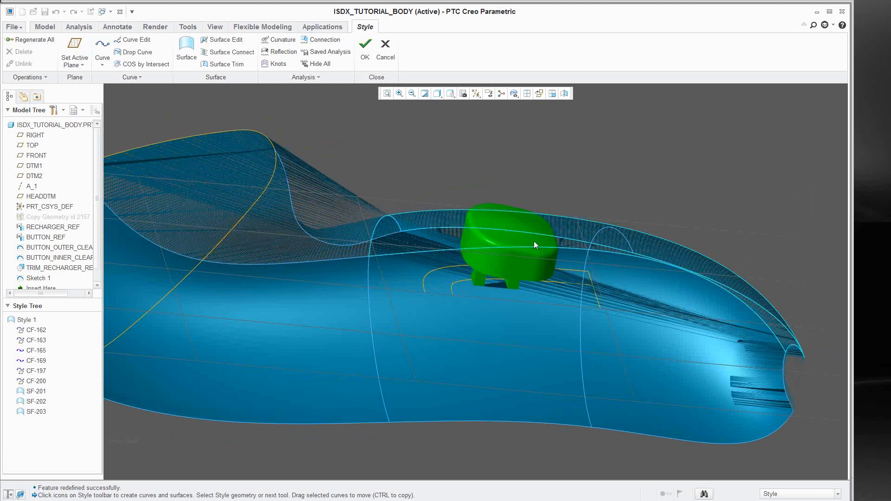
- Examine how the button reference and its clearance curves sit relative to the surrounding side surface
mouse_move(533, 241)
middle_down()
mouse_move(530, 254)
mouse_move(552, 250)
middle_up()
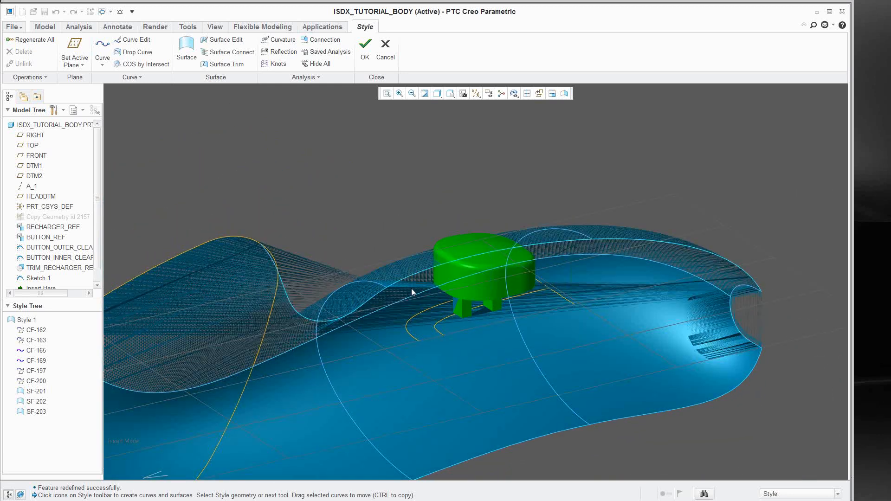
scroll(474, 302, up, 5)
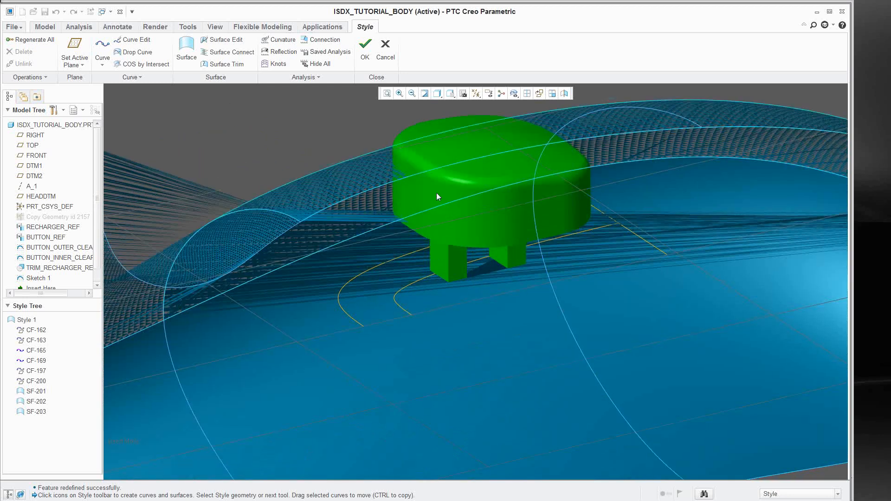
click(9, 39)
shift+middle_drag(229, 135, 249, 144)
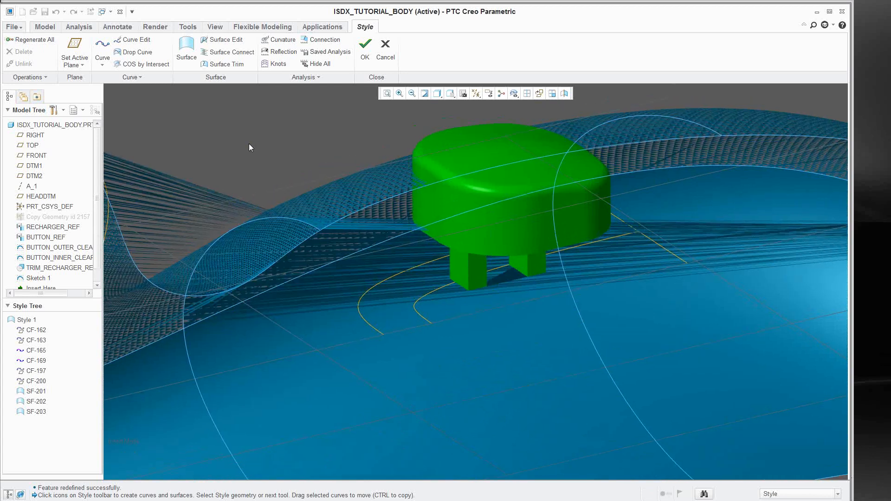
scroll(356, 143, down, 3)
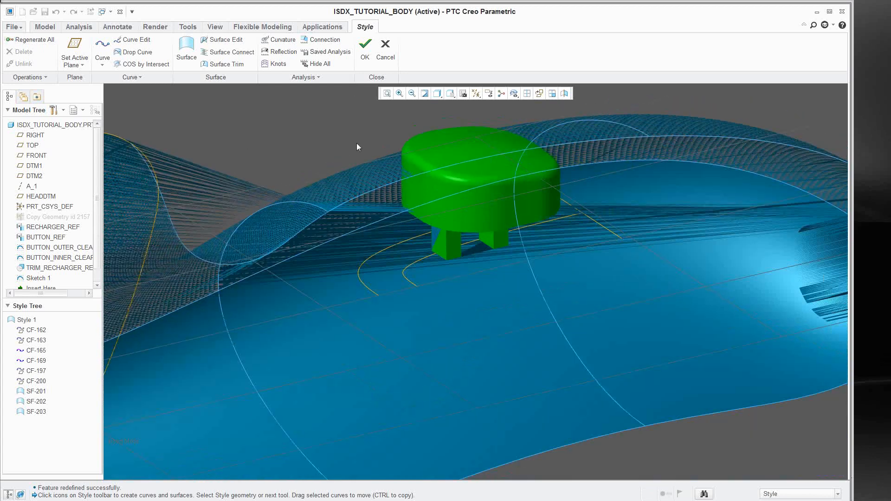
scroll(356, 143, up, 2)
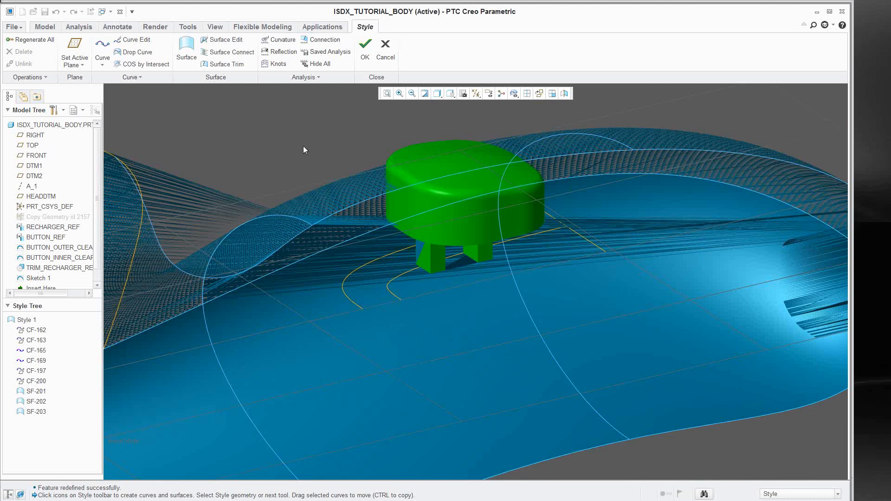
middle_drag(462, 171, 429, 251)
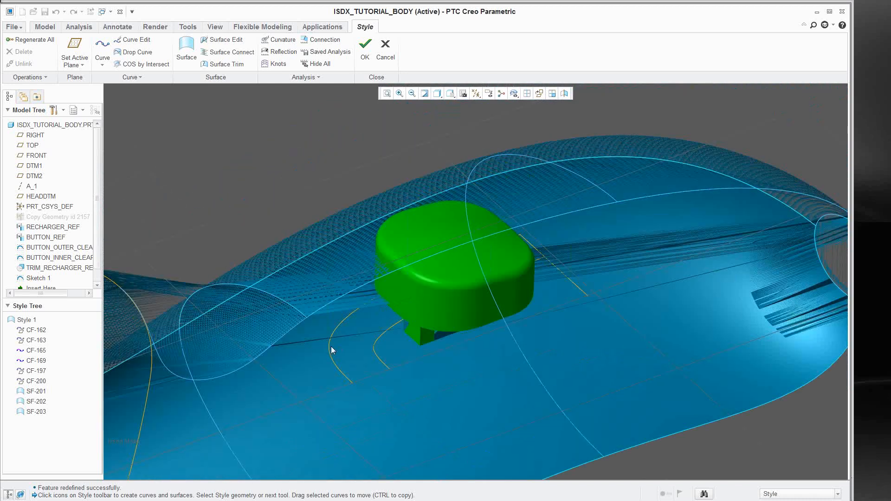
- Drop both segments of the outer button clearance curve onto side surface SF-202, using the TOP datum plane for direction
click(139, 52)
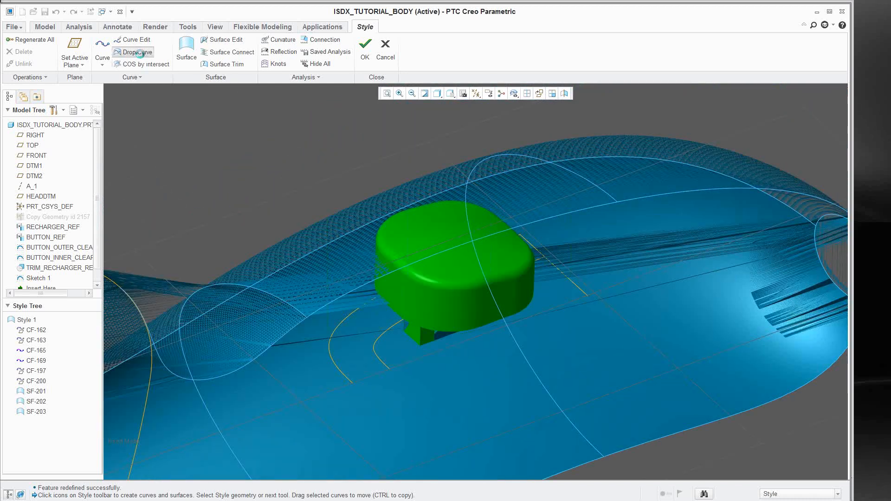
click(331, 343)
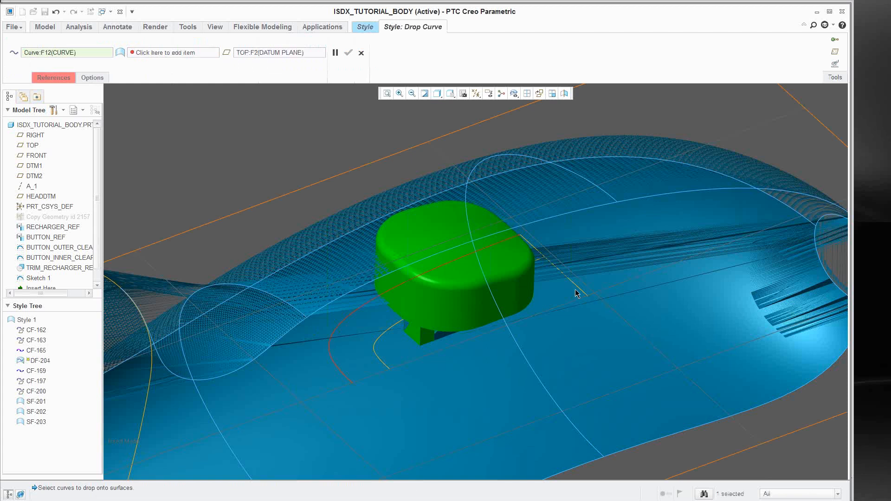
ctrl+click(580, 292)
right_click(304, 138)
click(325, 154)
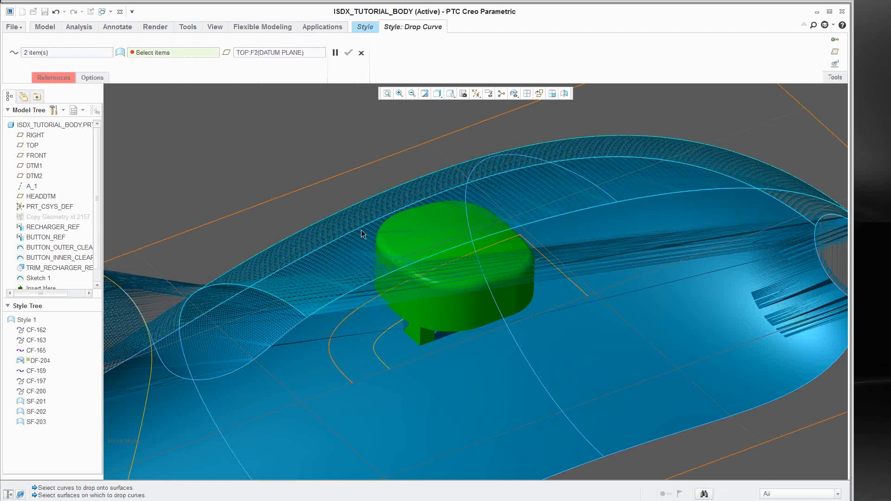
click(361, 230)
middle_drag(361, 230, 574, 239)
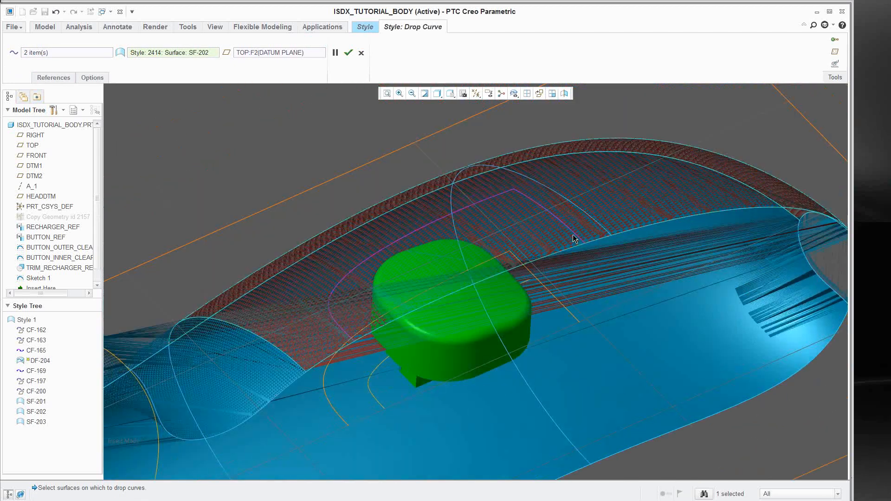
middle_drag(372, 295, 365, 282)
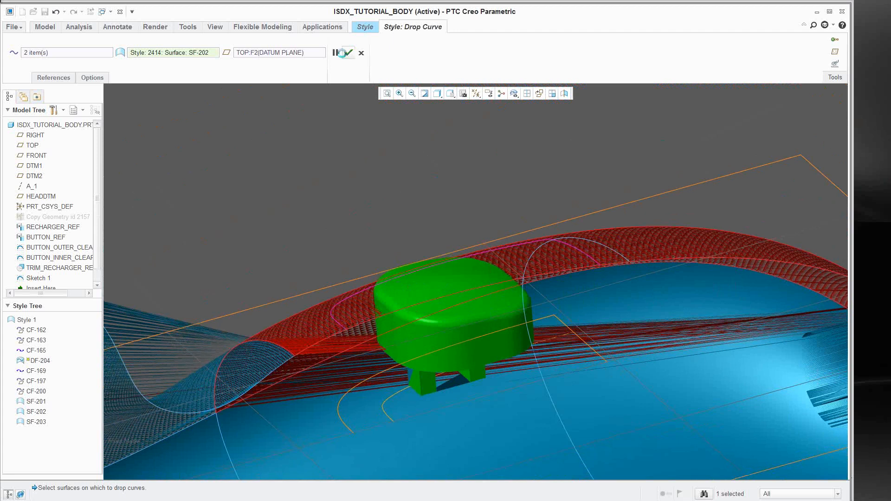
click(348, 53)
- Trim the side surface quilt with both dropped curve segments, deleting the portion they enclose around the button
middle_drag(348, 205, 393, 251)
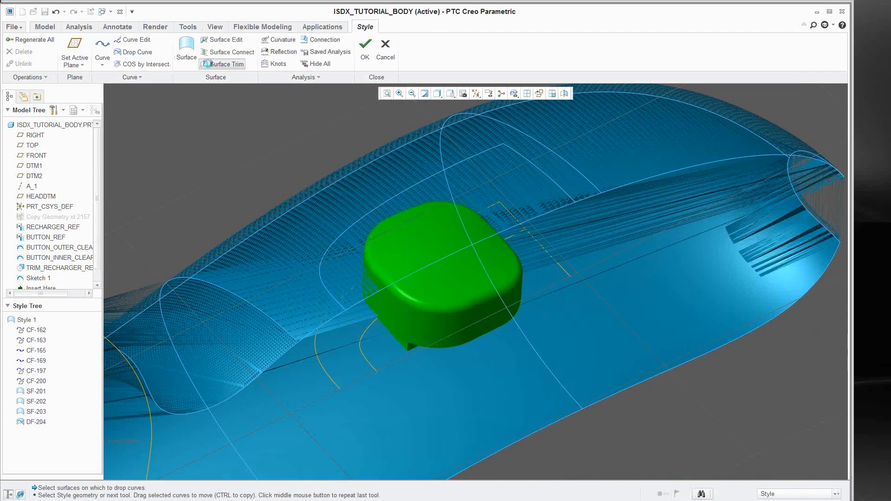
click(221, 64)
click(349, 198)
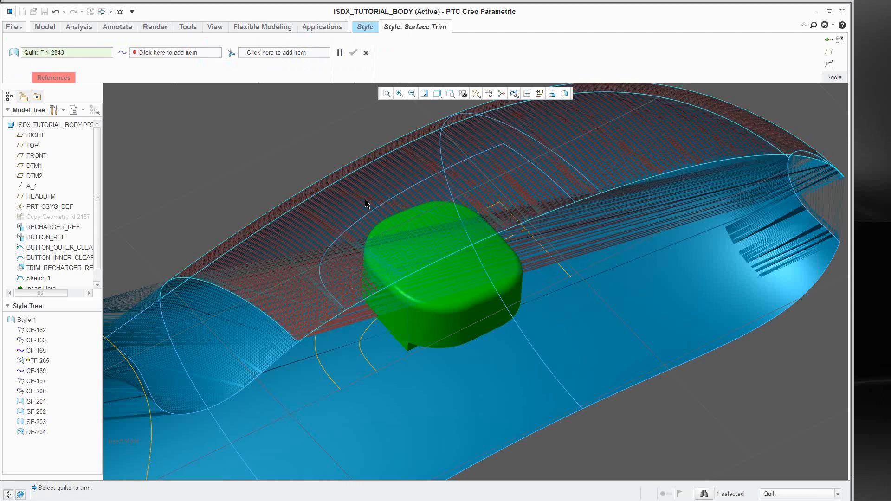
right_click(375, 206)
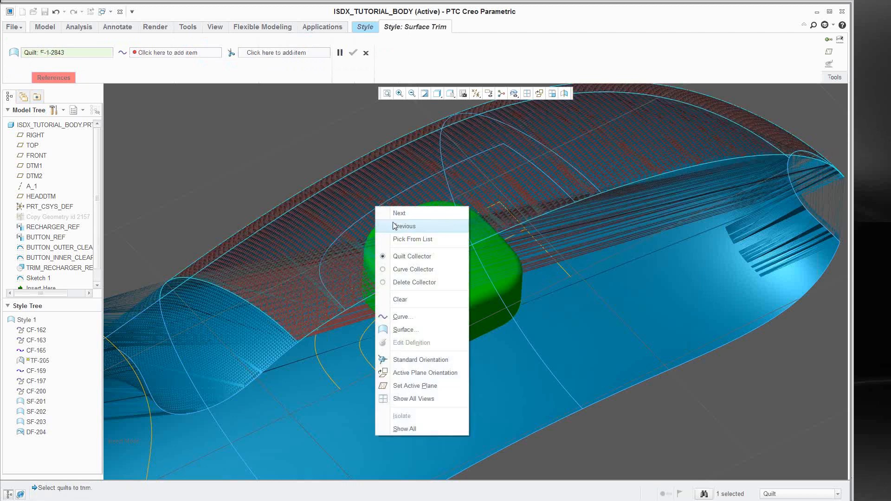
click(398, 267)
click(394, 199)
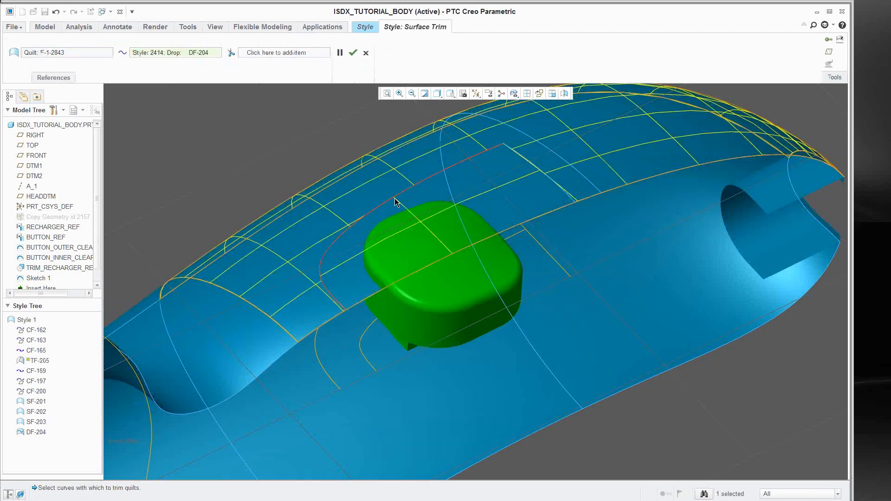
scroll(574, 201, down, 5)
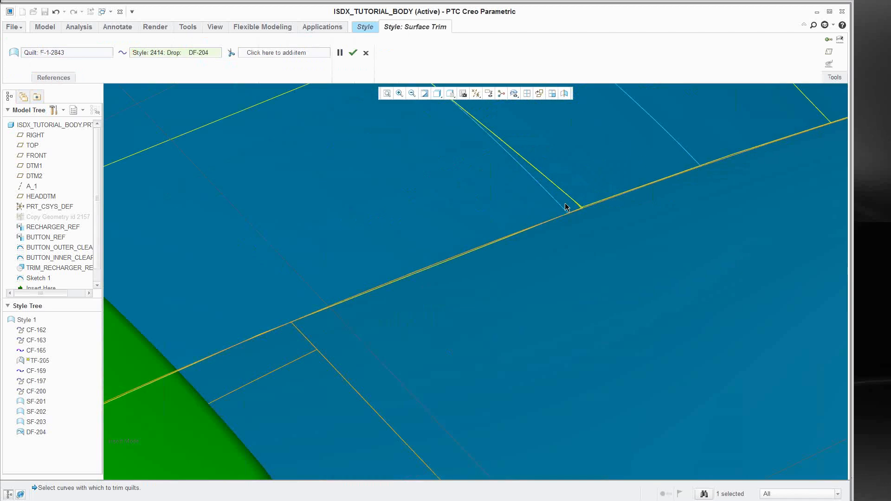
ctrl+click(564, 209)
scroll(561, 213, up, 5)
shift+middle_drag(437, 208, 402, 235)
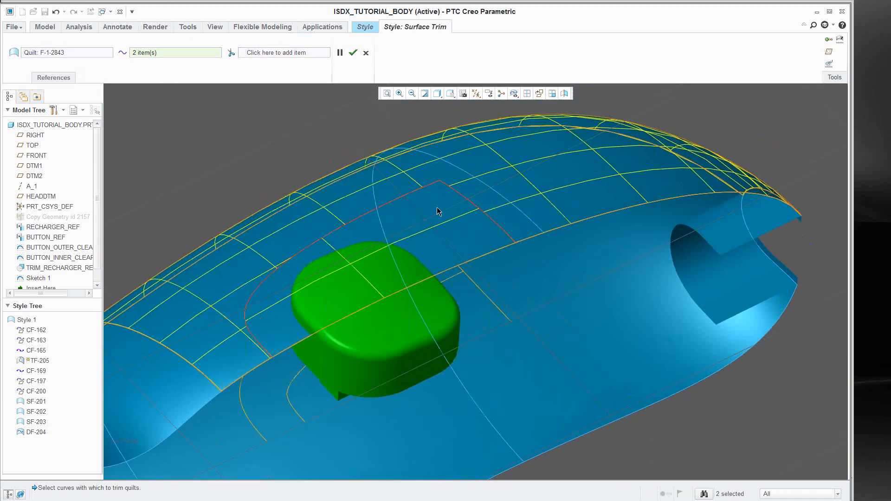
click(276, 56)
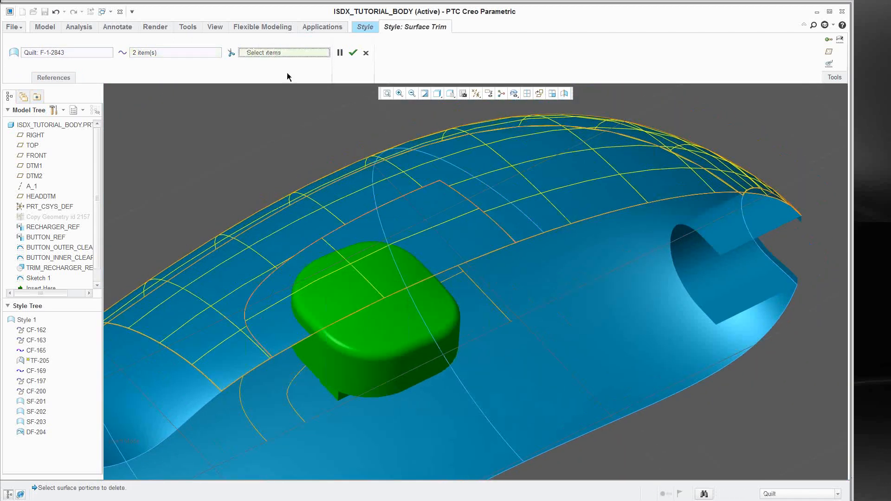
click(414, 241)
click(227, 136)
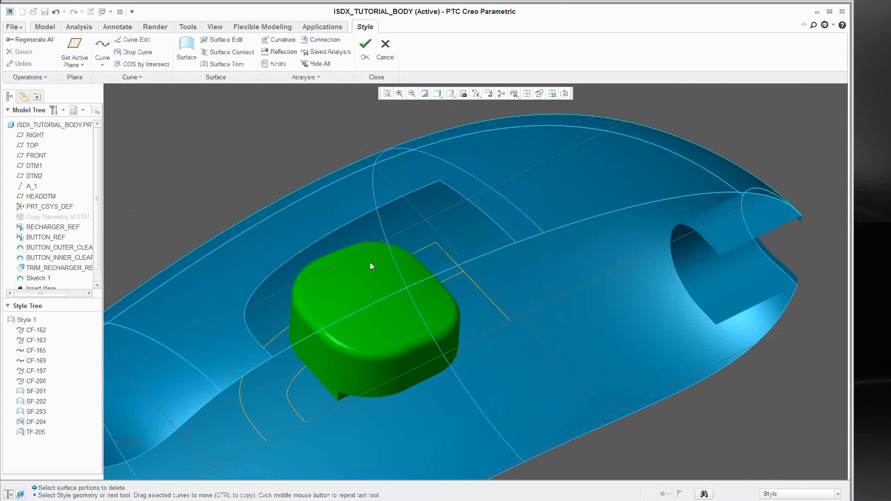
- Create a free curve from the opening's rear corner on the center edge to a point inside the body beyond the button's far side
mouse_move(369, 263)
middle_down()
mouse_move(377, 289)
mouse_move(370, 233)
mouse_move(389, 246)
mouse_move(355, 275)
middle_up()
shift+middle_drag(241, 320, 355, 275)
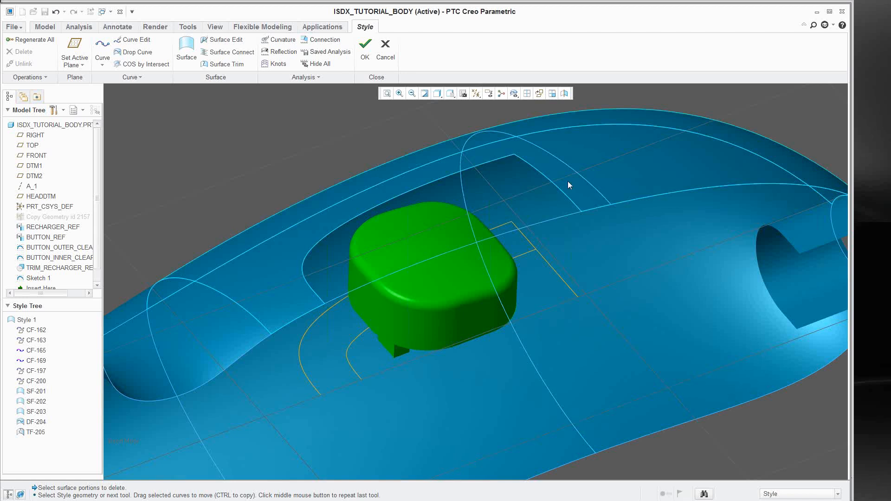
shift+middle_drag(485, 230, 546, 171)
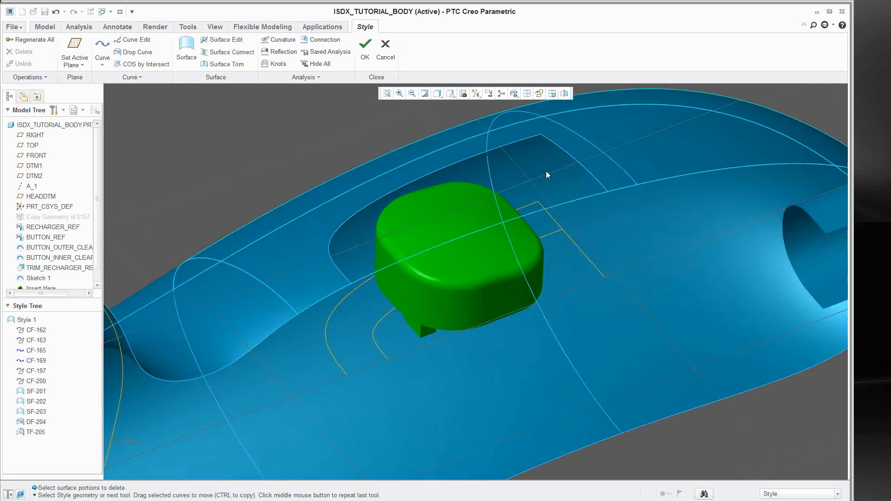
middle_drag(386, 256, 444, 223)
click(101, 45)
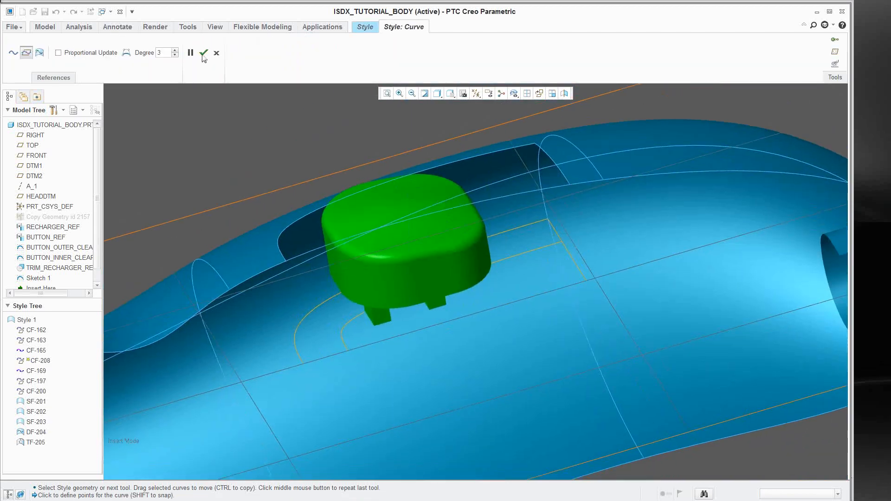
click(13, 52)
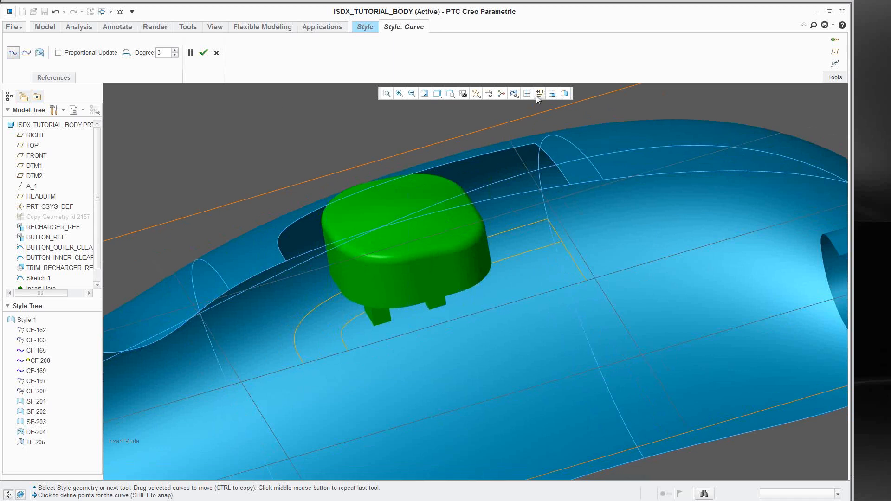
scroll(584, 210, up, 4)
middle_drag(587, 212, 516, 217)
scroll(638, 188, down, 5)
click(569, 187)
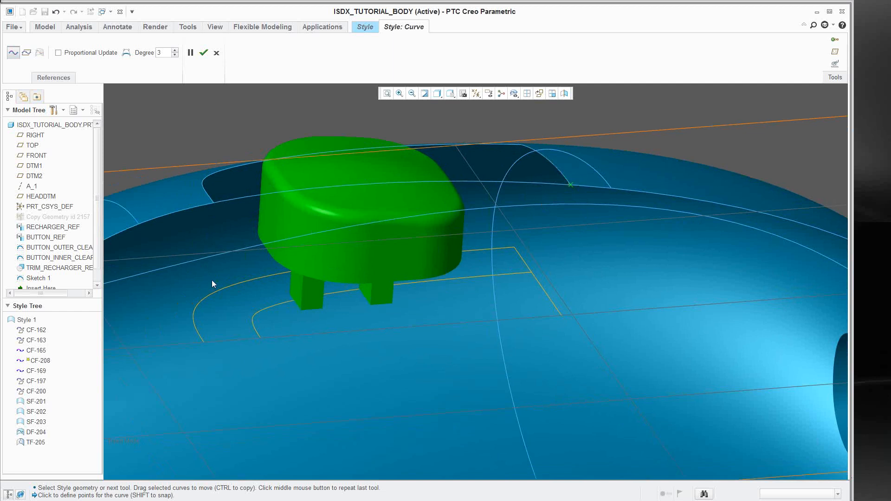
middle_drag(217, 277, 255, 222)
click(248, 227)
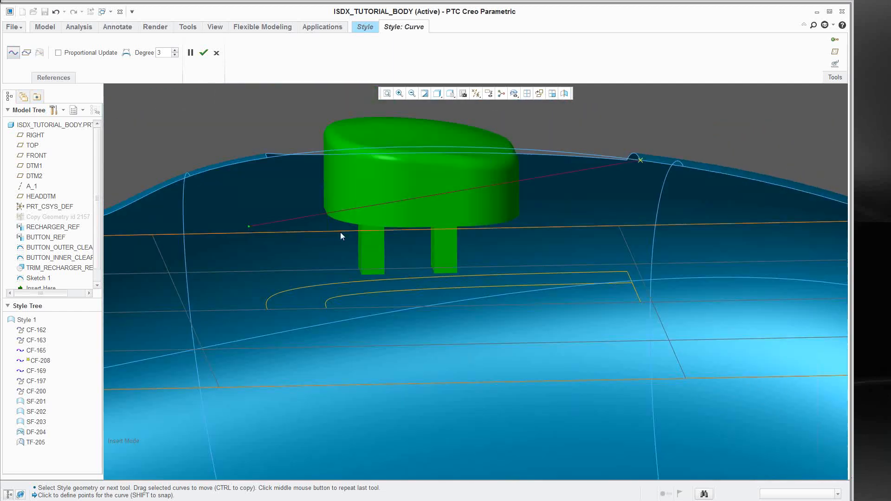
middle_drag(386, 191, 404, 240)
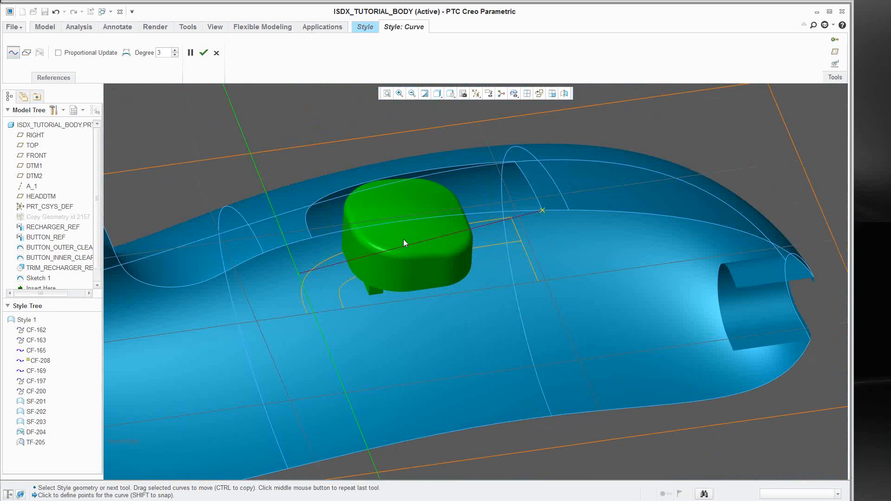
middle_drag(383, 258, 342, 157)
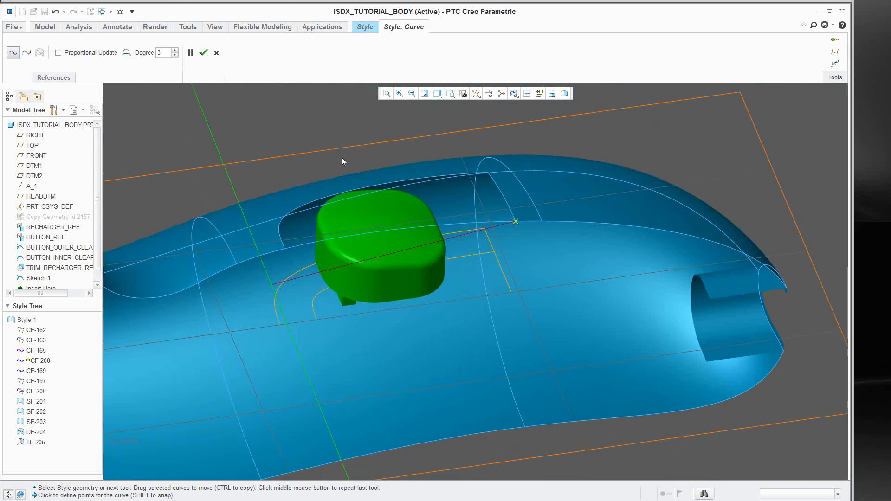
click(204, 53)
- Edit the new free curve and set its end at the opening's rear corner to Tangent
middle_drag(491, 219, 491, 232)
double_click(491, 232)
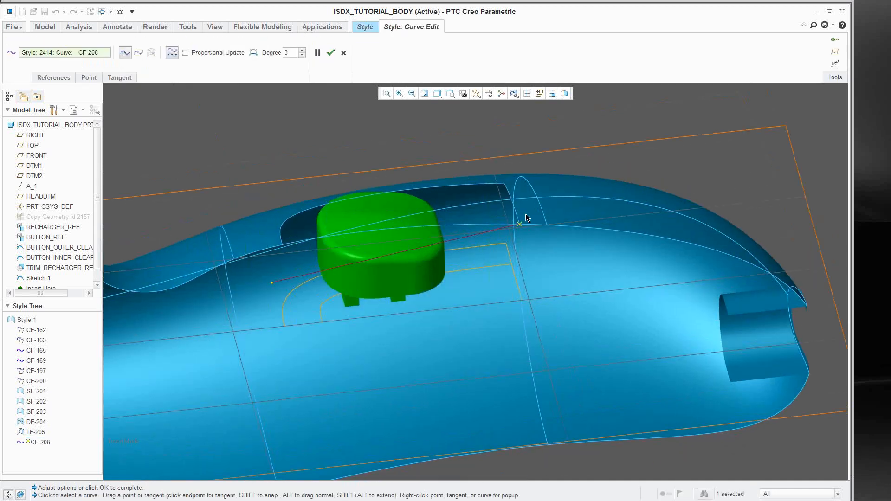
right_click(486, 222)
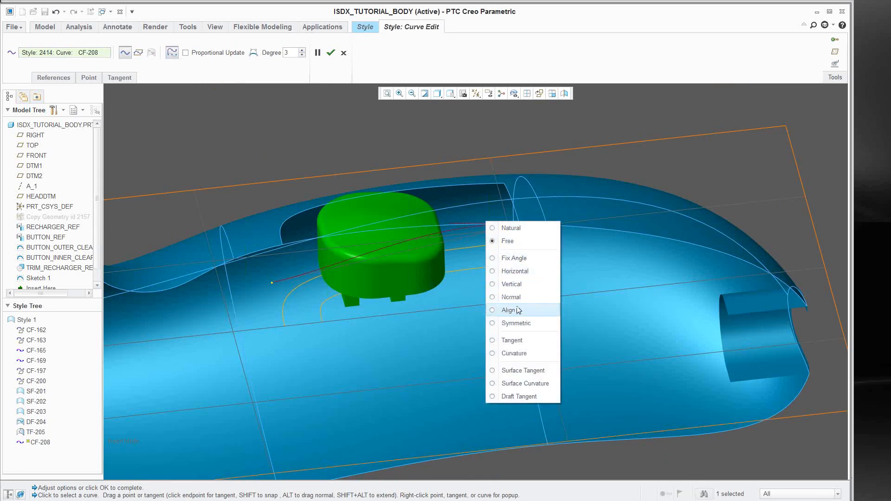
click(513, 341)
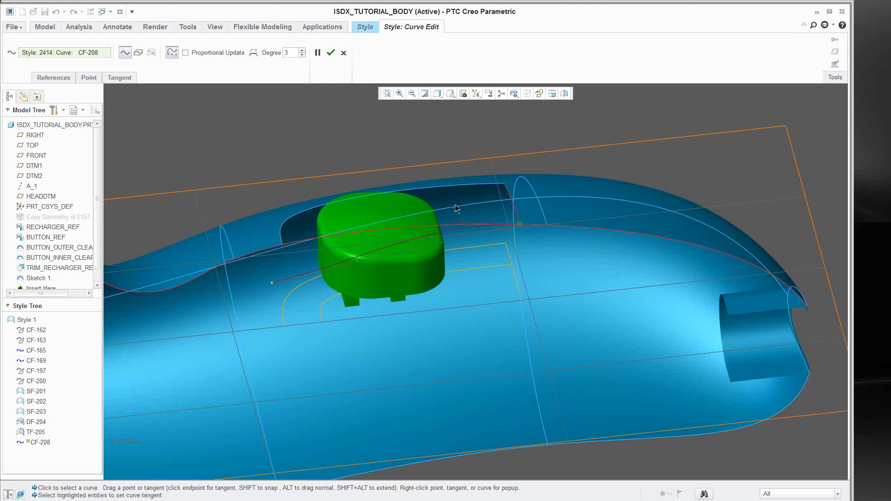
click(330, 54)
- Create a blend surface with the free curve as primary curve and the opening's rear edge as cross curve
right_click(365, 133)
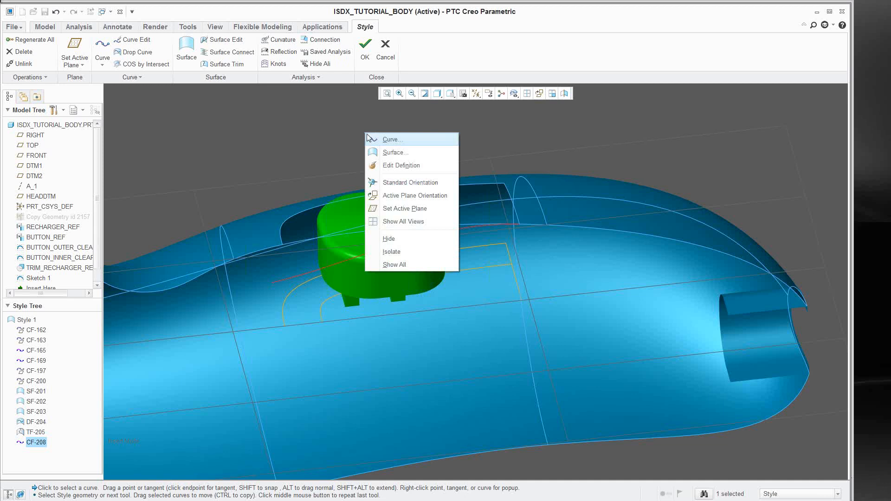
click(380, 149)
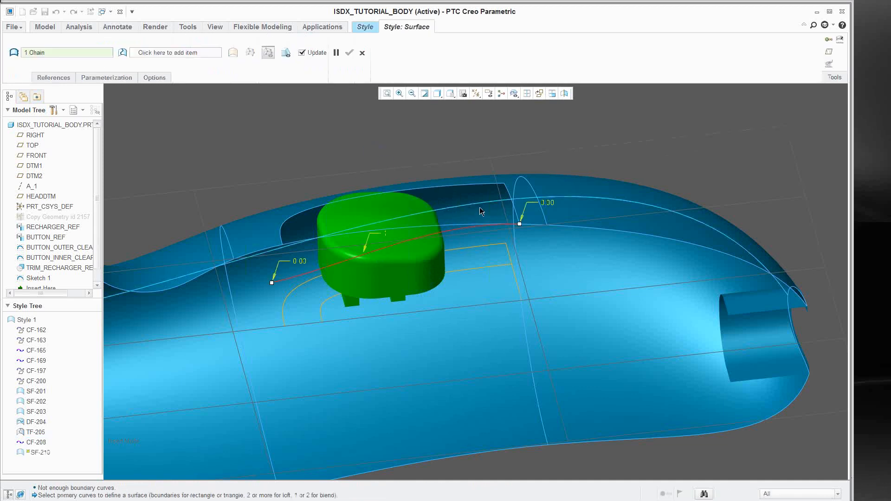
right_click(393, 147)
click(403, 167)
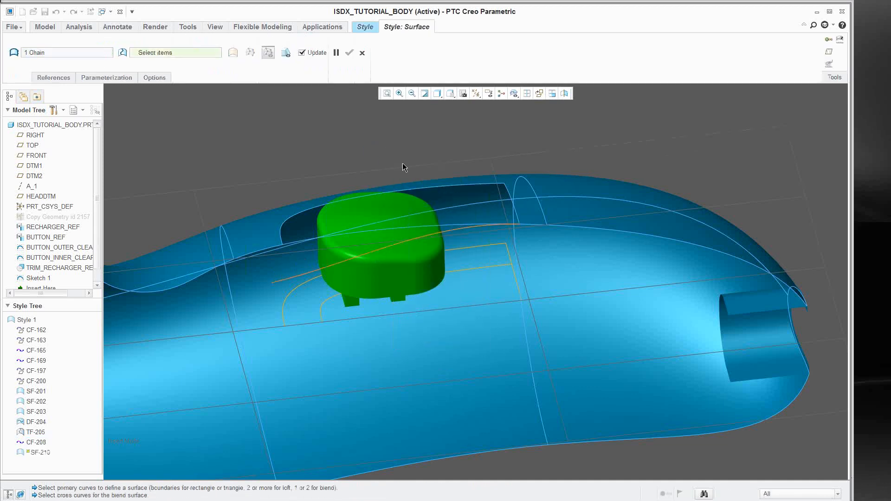
click(516, 212)
middle_drag(438, 245, 496, 243)
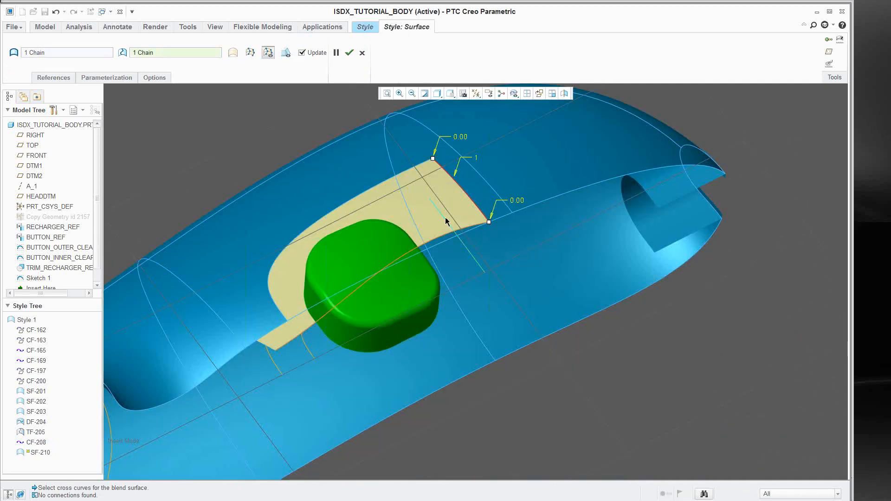
middle_drag(460, 219, 425, 191)
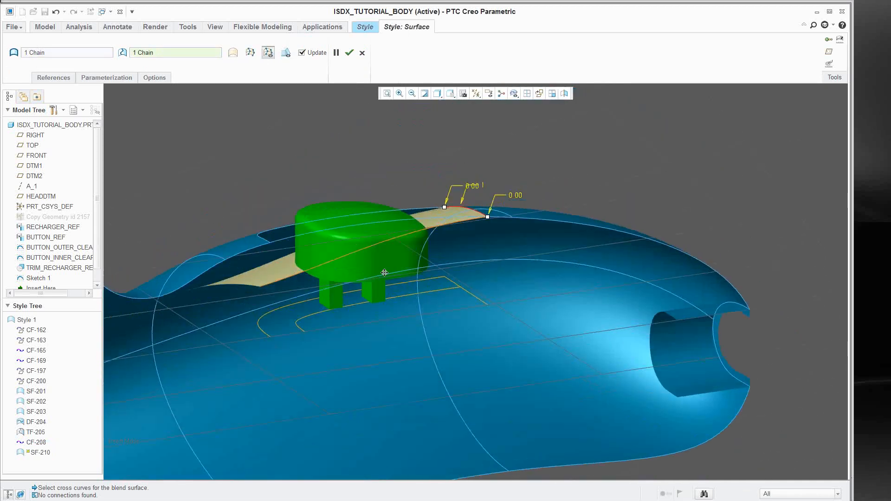
scroll(384, 273, down, 5)
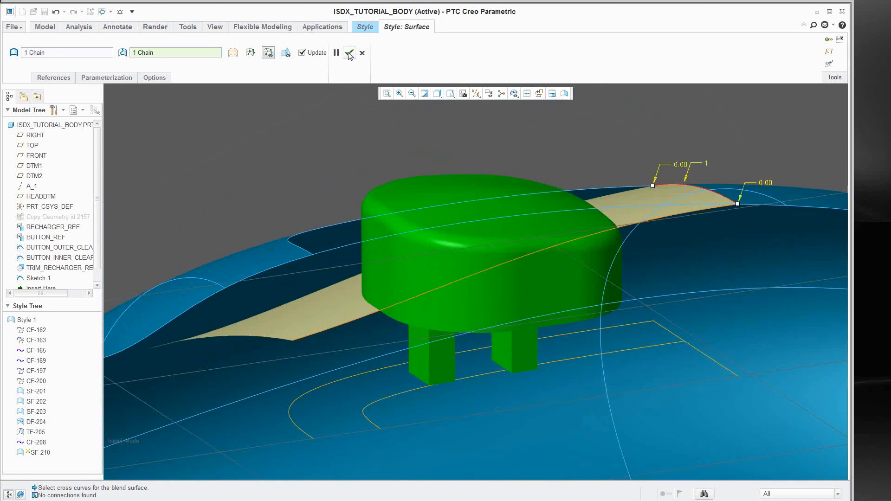
click(349, 54)
shift+middle_drag(433, 246, 440, 211)
click(369, 135)
- Drop the button's inner clearance curve onto the new blend surface, using the TOP datum plane as the projection direction
scroll(422, 277, up, 2)
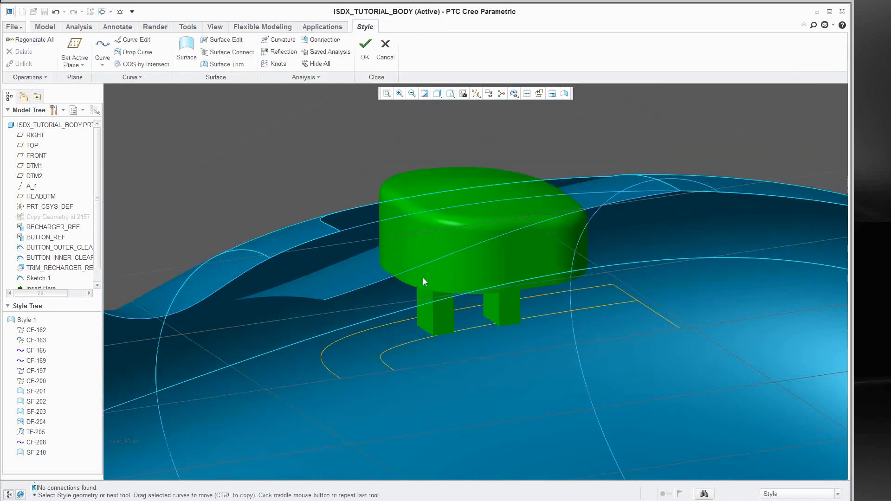
shift+middle_drag(424, 277, 355, 338)
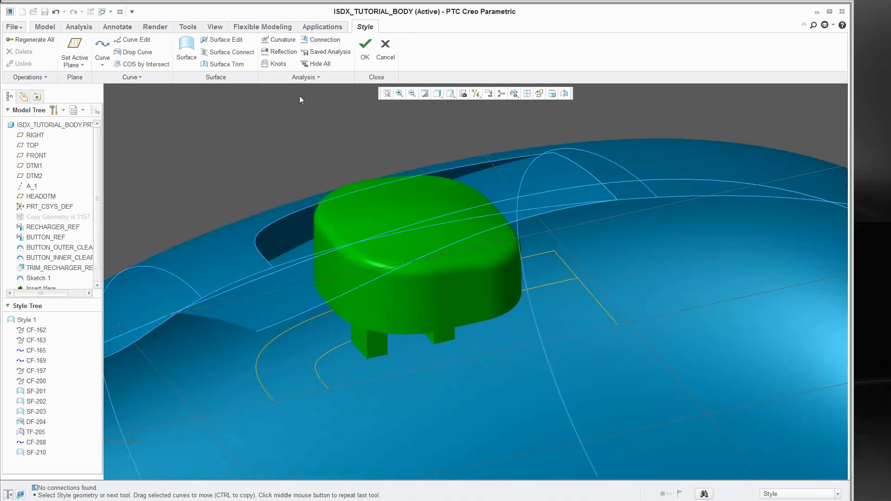
click(144, 53)
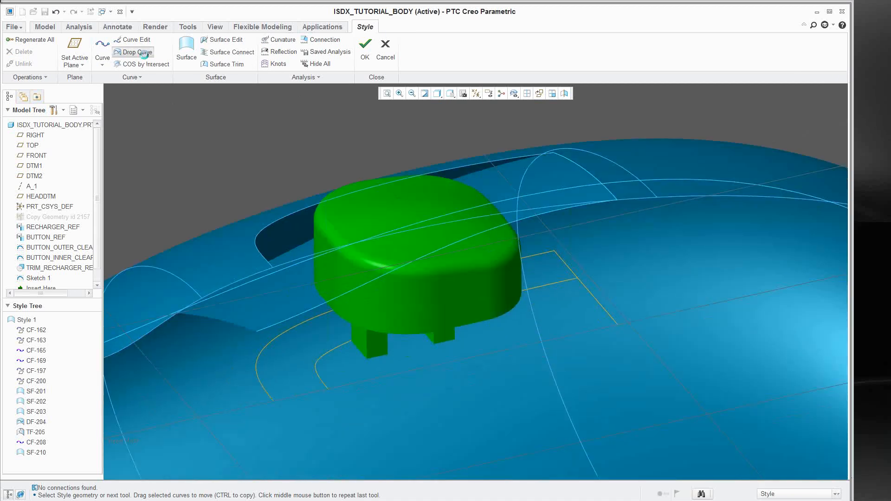
click(337, 349)
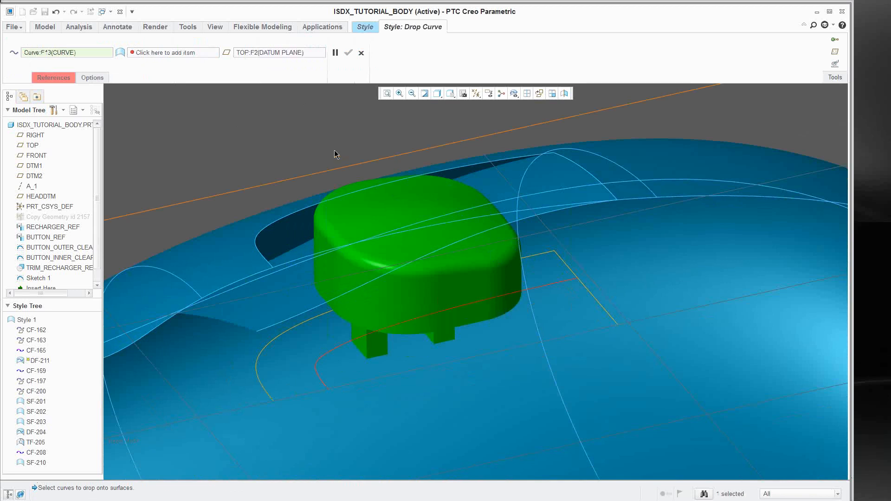
click(184, 53)
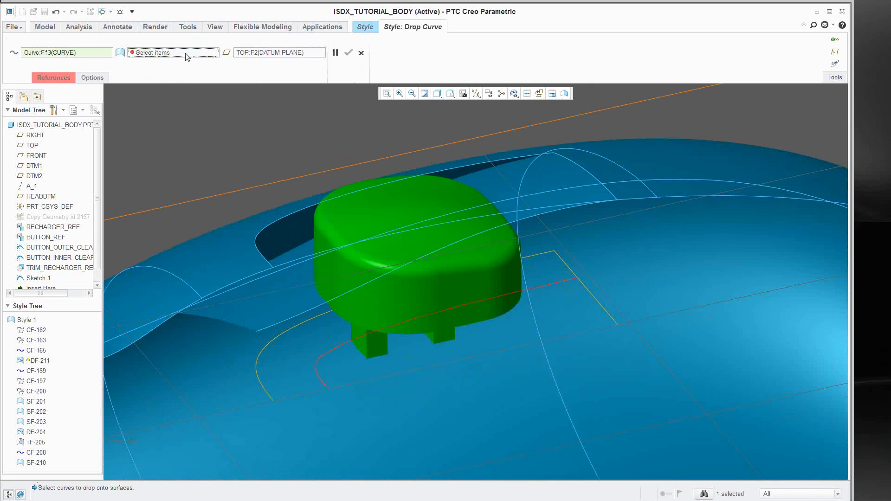
click(303, 279)
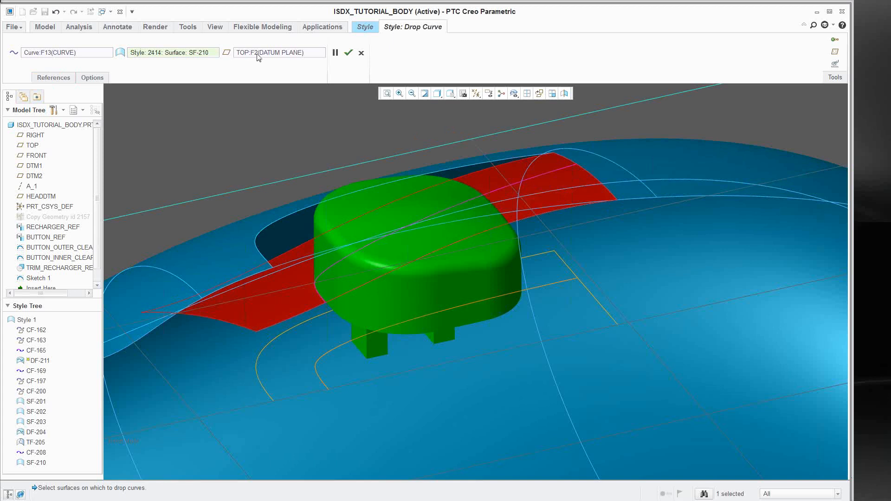
click(348, 52)
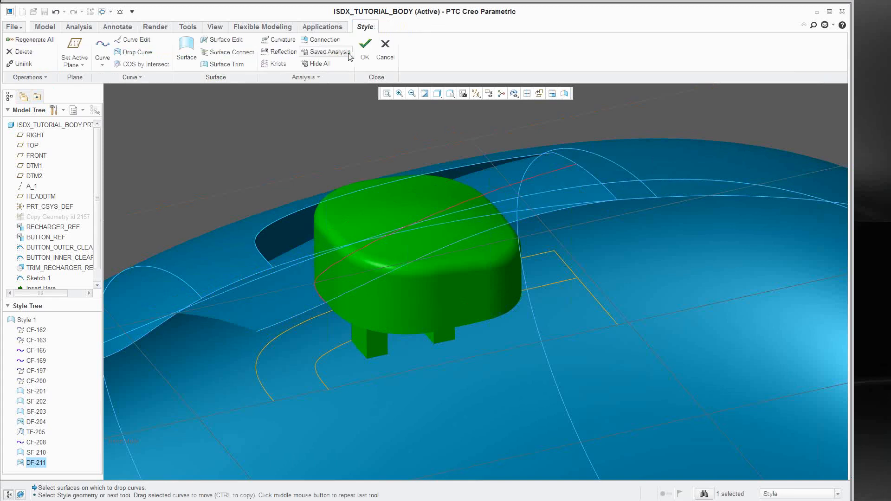
- Set up a surface trim of the blend surface quilt with the dropped inner clearance curve as the trimming curve
click(222, 64)
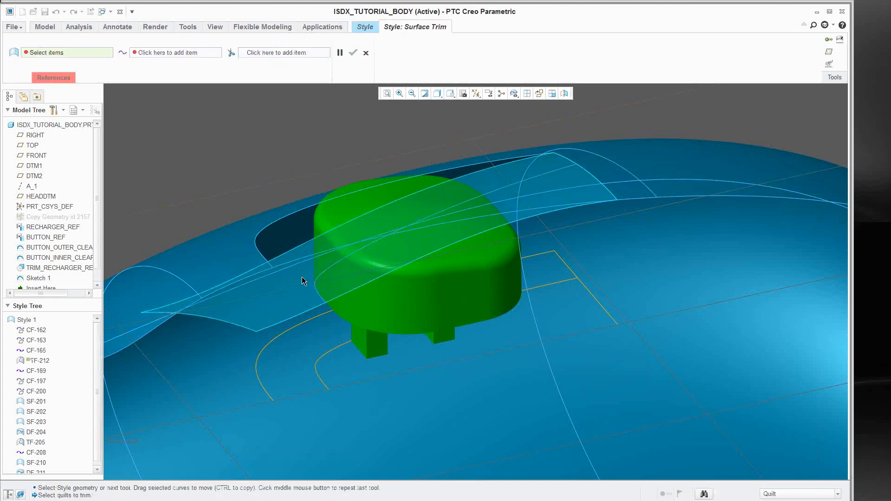
middle_drag(305, 278, 311, 261)
click(311, 259)
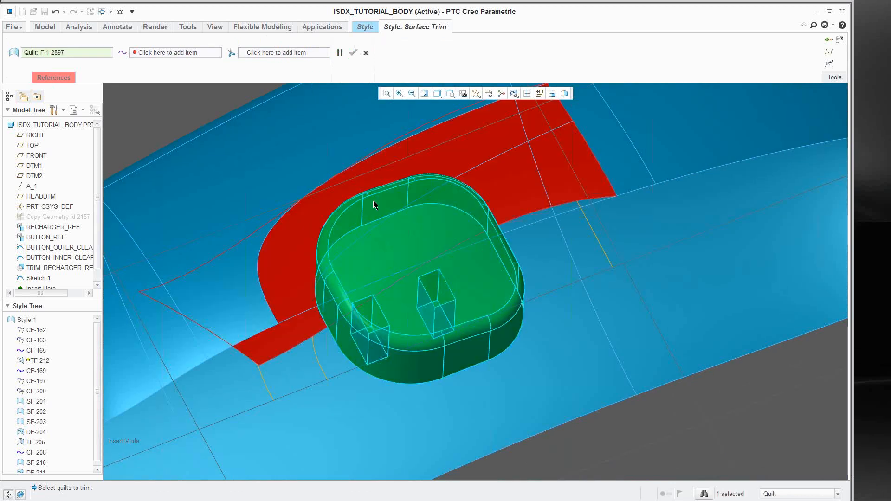
right_click(484, 167)
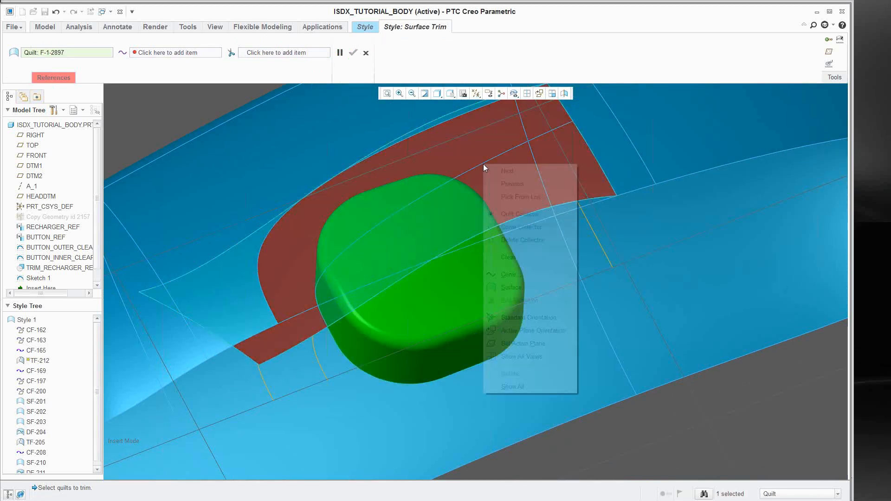
click(509, 224)
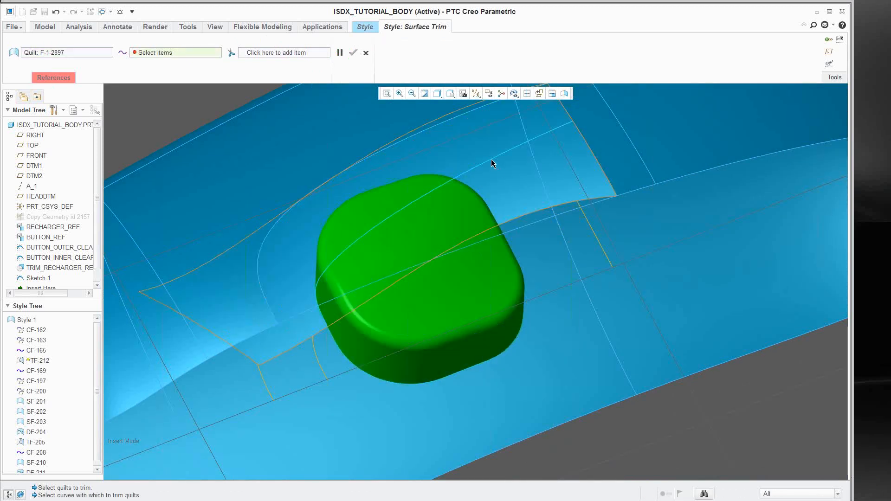
click(478, 232)
middle_drag(478, 233, 480, 210)
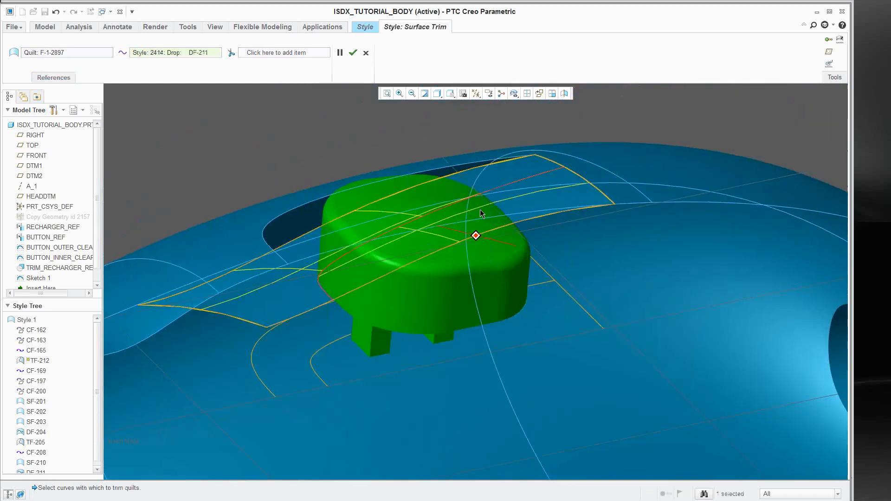
- Choose the blend surface portion outside the dropped inner clearance curve for deletion and complete the trim
right_click(302, 293)
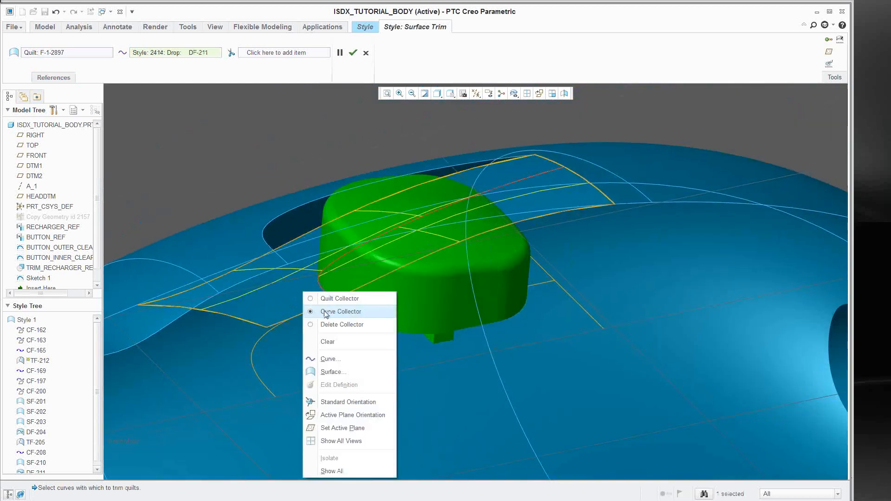
click(328, 325)
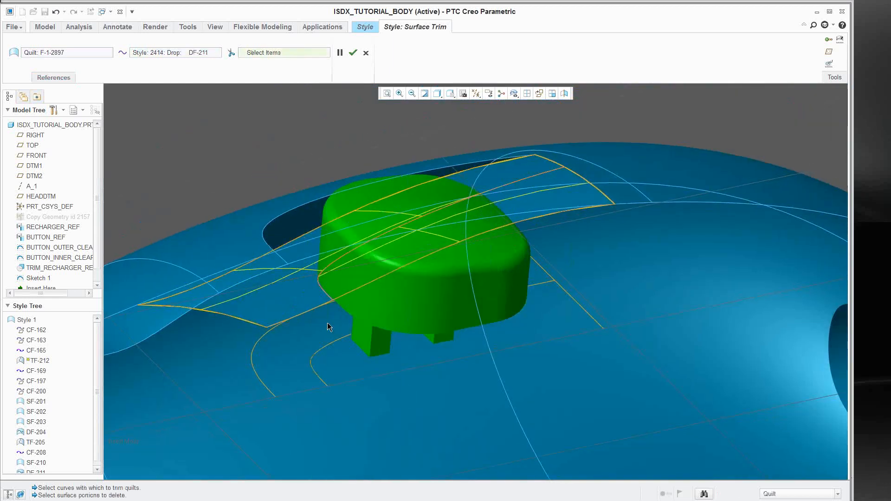
click(303, 291)
middle_drag(360, 248, 383, 297)
middle_click(356, 273)
scroll(368, 260, up, 3)
middle_drag(368, 262, 404, 274)
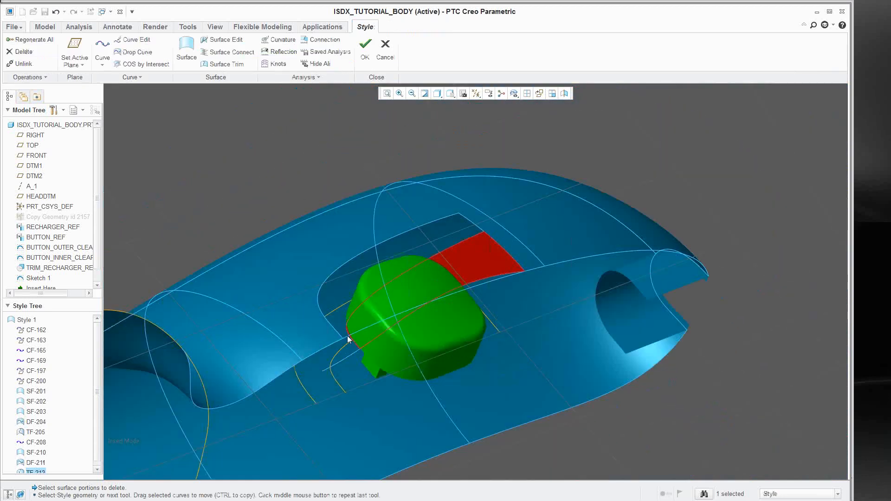
middle_drag(372, 322, 356, 183)
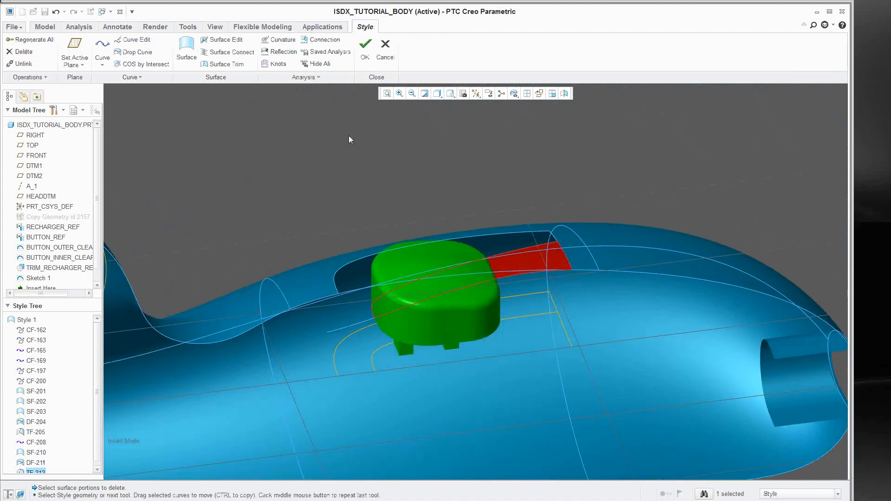
key(Delete)
middle_drag(369, 259, 391, 321)
scroll(391, 321, up, 2)
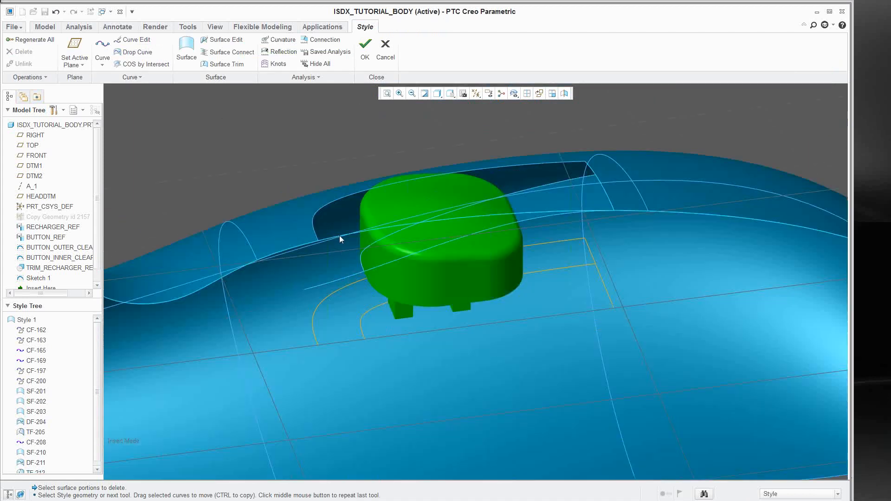
- Create a free curve from the opening's front corner on the center edge to the front end of the dropped inner clearance curve
scroll(344, 246, down, 4)
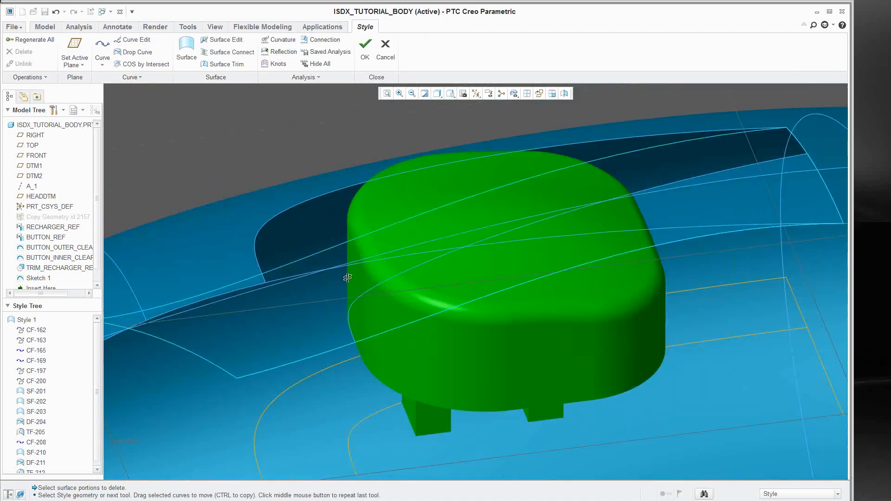
middle_drag(347, 278, 308, 212)
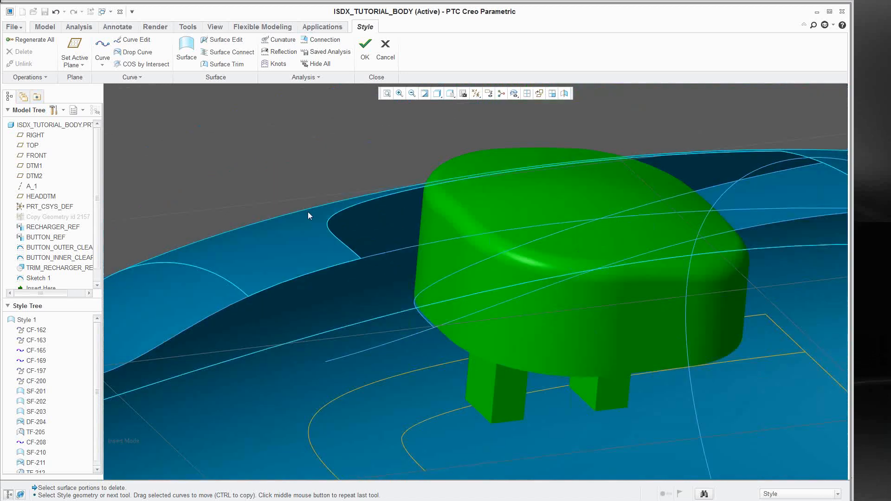
click(106, 50)
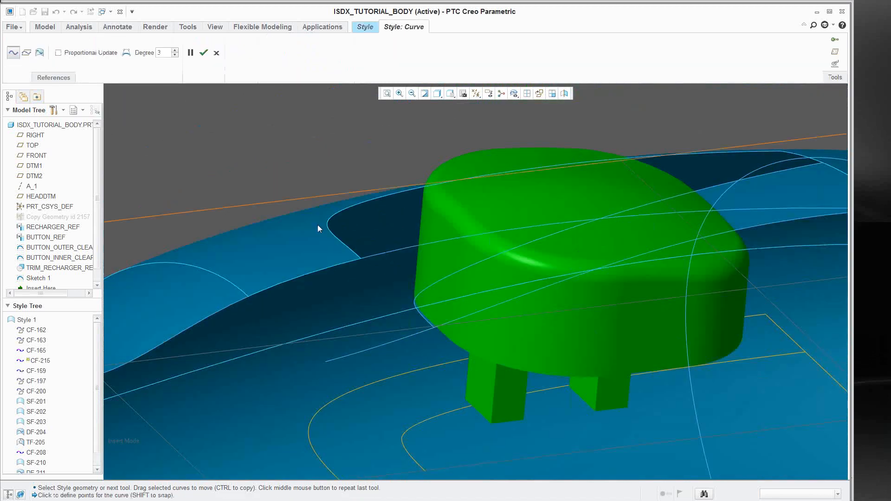
click(351, 251)
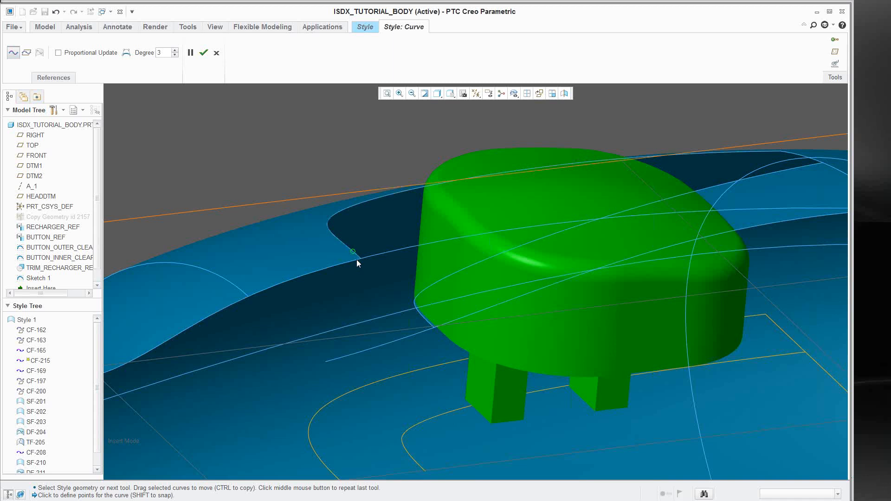
click(427, 327)
middle_drag(379, 288, 373, 292)
scroll(300, 302, down, 3)
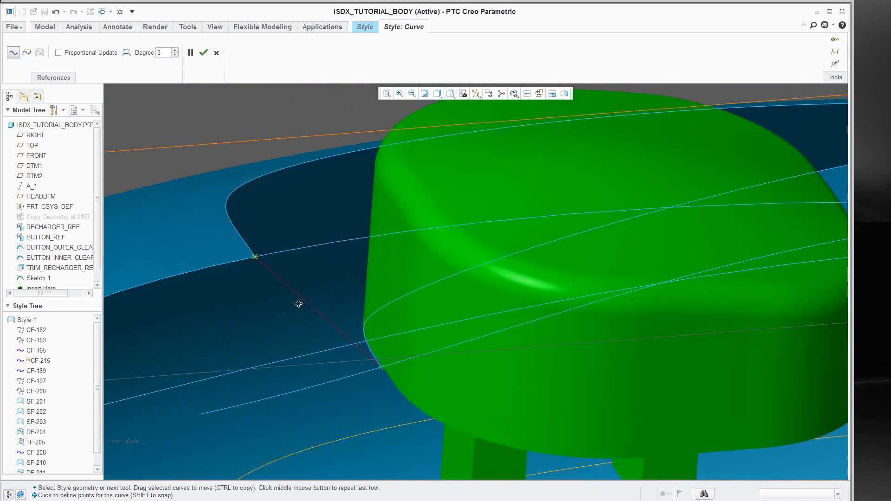
shift+middle_drag(298, 303, 401, 288)
middle_click(401, 288)
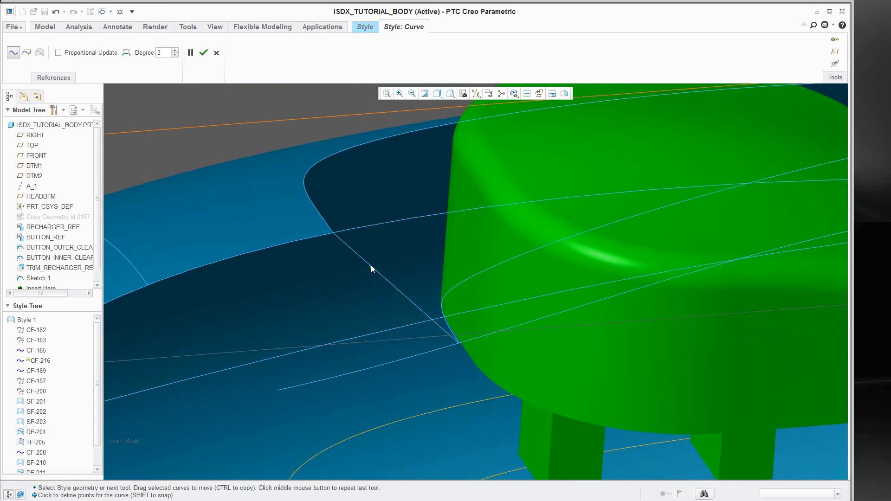
middle_click(379, 272)
- Edit the new free curve into a smooth S shape by adjusting the tangents at both of its ends
double_click(378, 273)
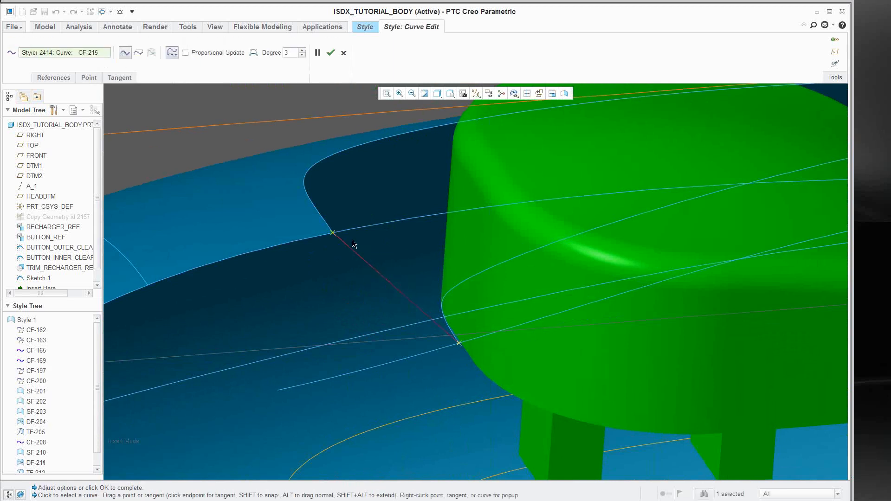
click(333, 232)
drag(354, 247, 362, 232)
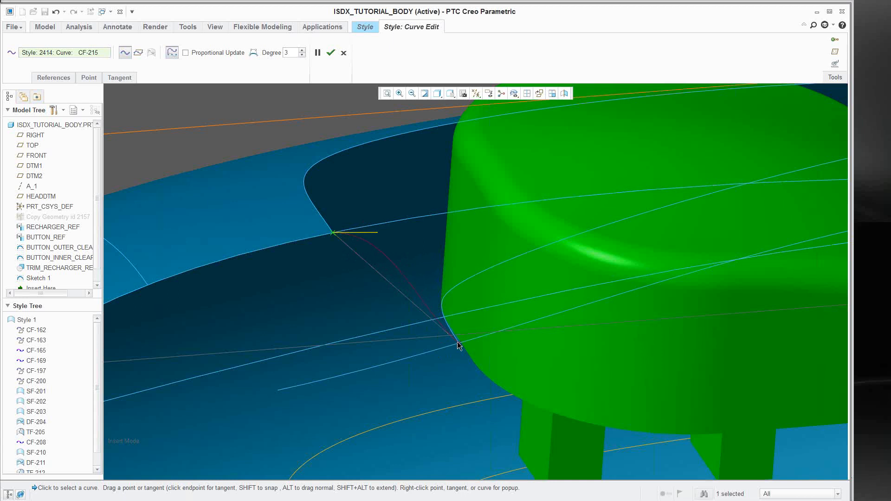
click(454, 342)
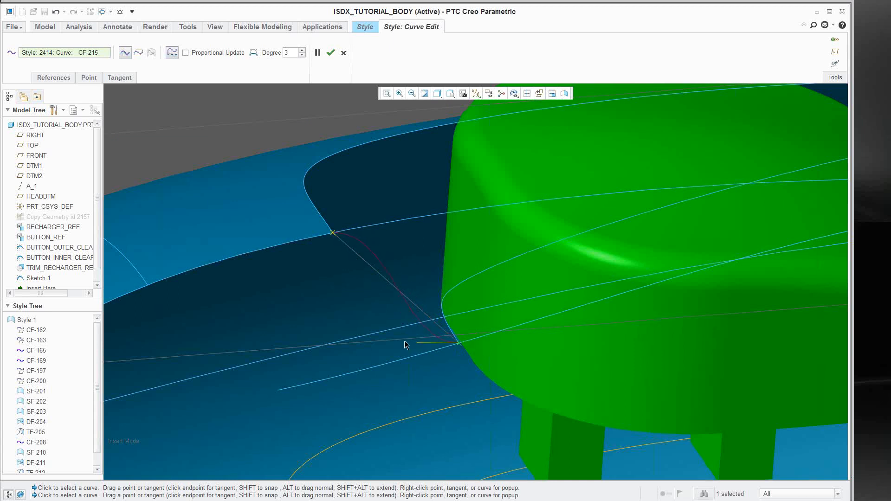
click(329, 53)
- Create a boundary surface from the S-shaped curve, the opening's edge, the trimmed blend surface's outer edge and the rear edge
scroll(270, 172, up, 2)
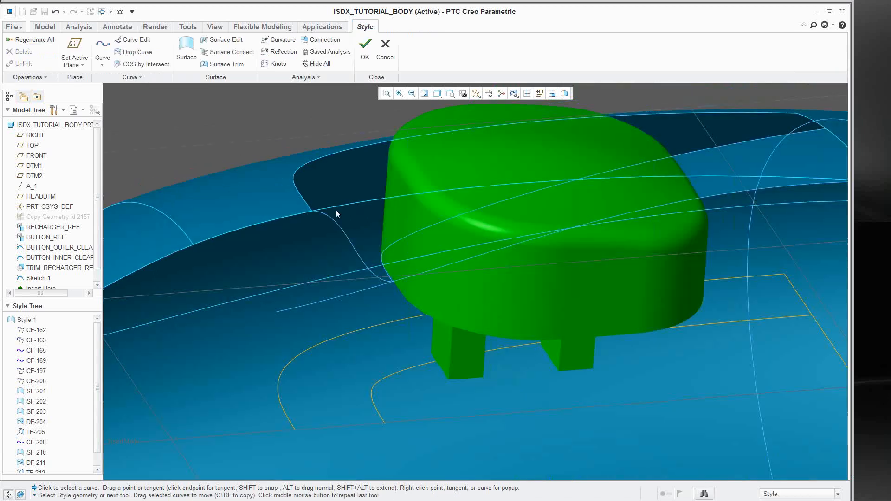
shift+middle_drag(348, 198, 297, 251)
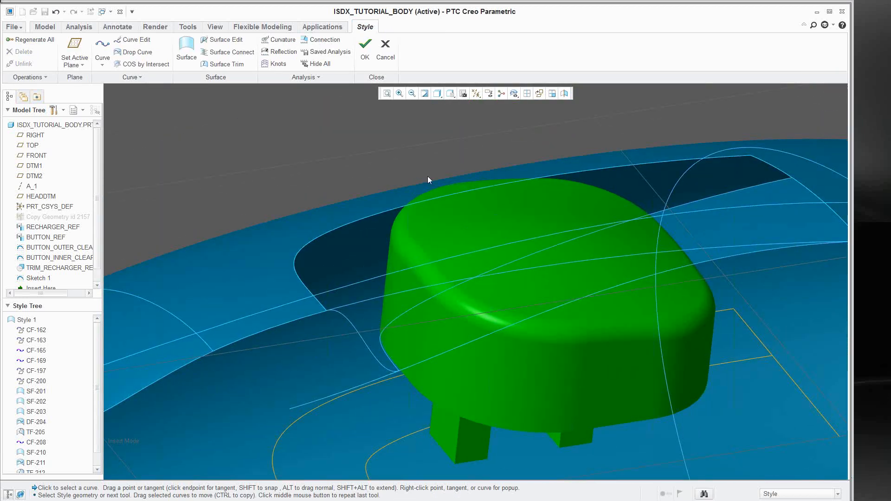
click(188, 52)
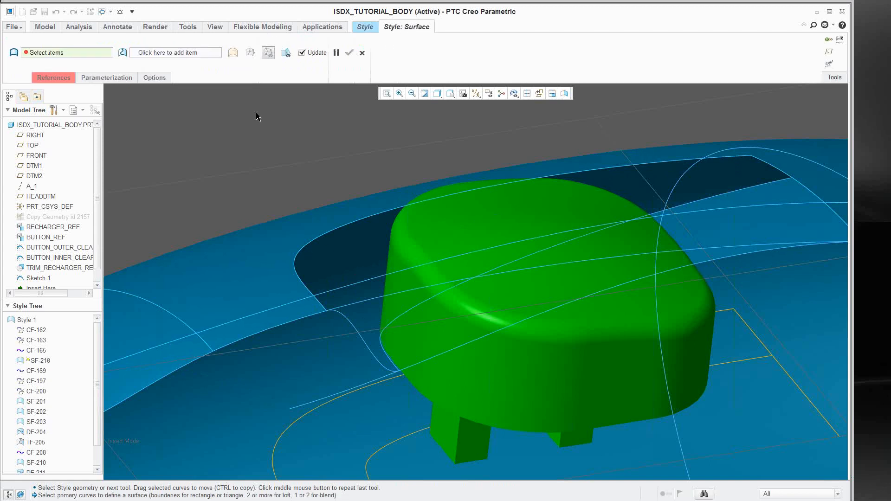
click(345, 320)
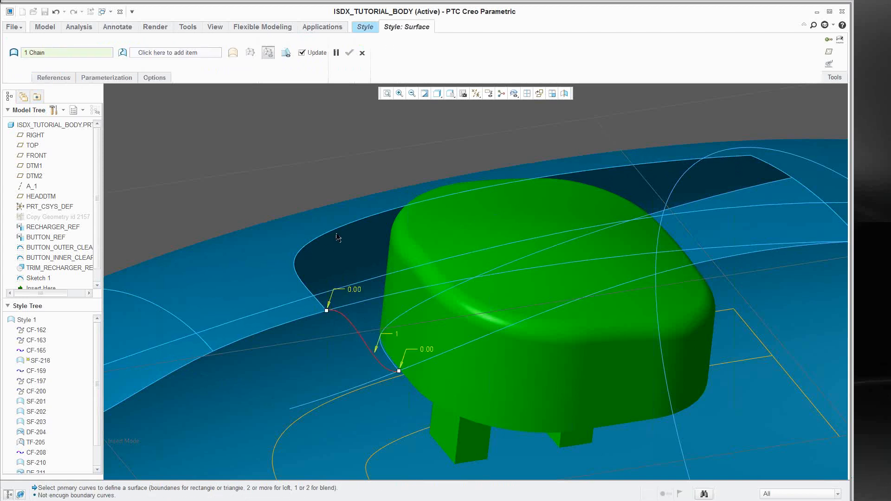
ctrl+click(339, 226)
ctrl+click(708, 199)
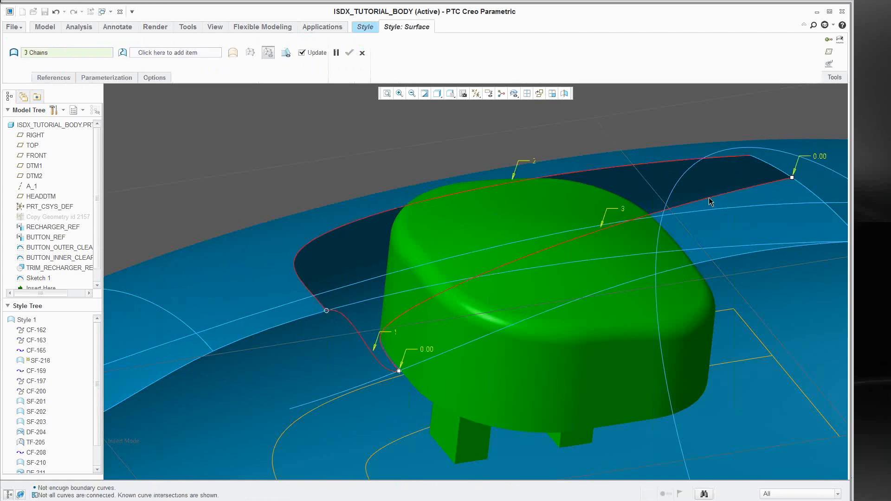
ctrl+click(779, 170)
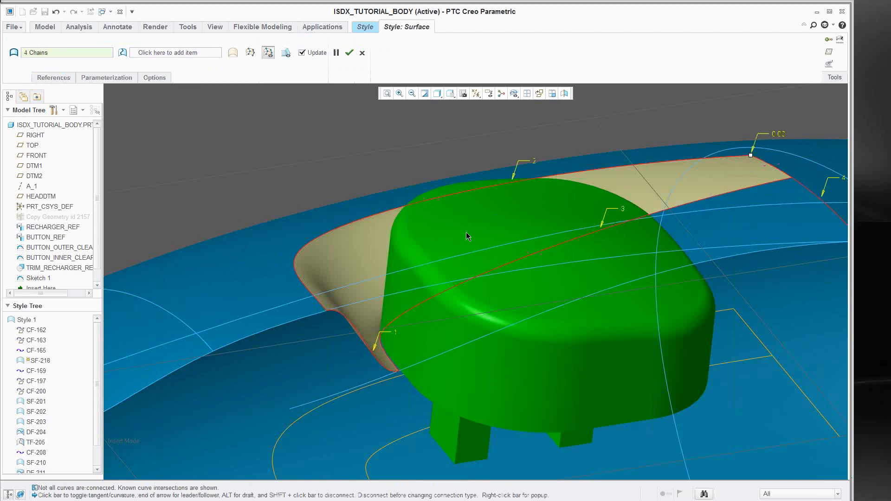
click(349, 54)
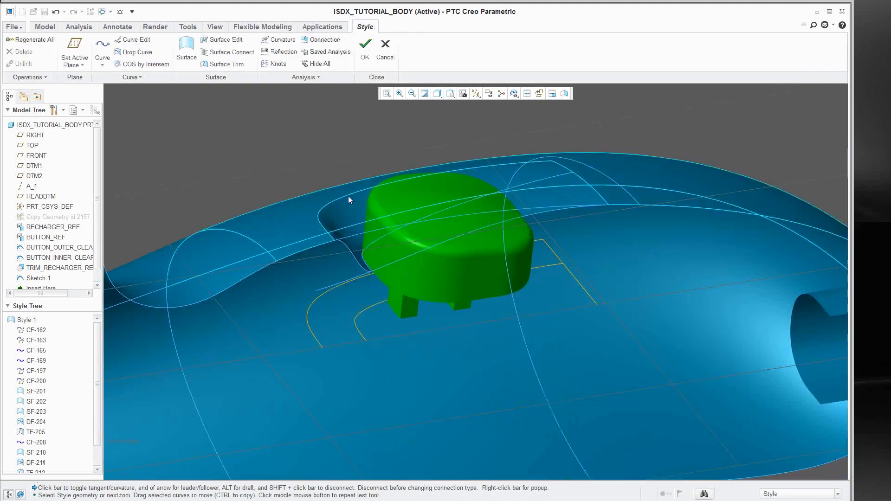
mouse_move(379, 297)
middle_down()
mouse_move(348, 197)
mouse_move(406, 325)
mouse_move(384, 314)
mouse_move(401, 323)
mouse_move(383, 302)
middle_up()
scroll(380, 299, down, 6)
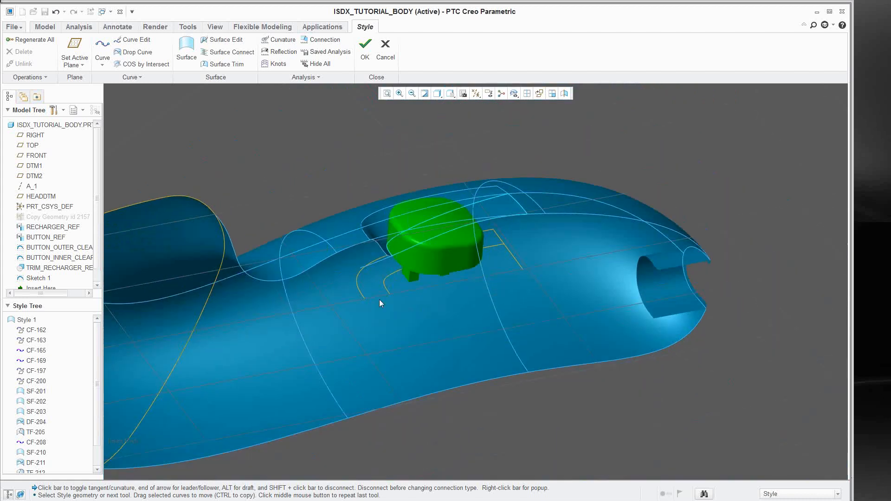
scroll(388, 219, up, 2)
shift+middle_drag(388, 219, 468, 226)
scroll(337, 190, down, 1)
scroll(396, 222, down, 1)
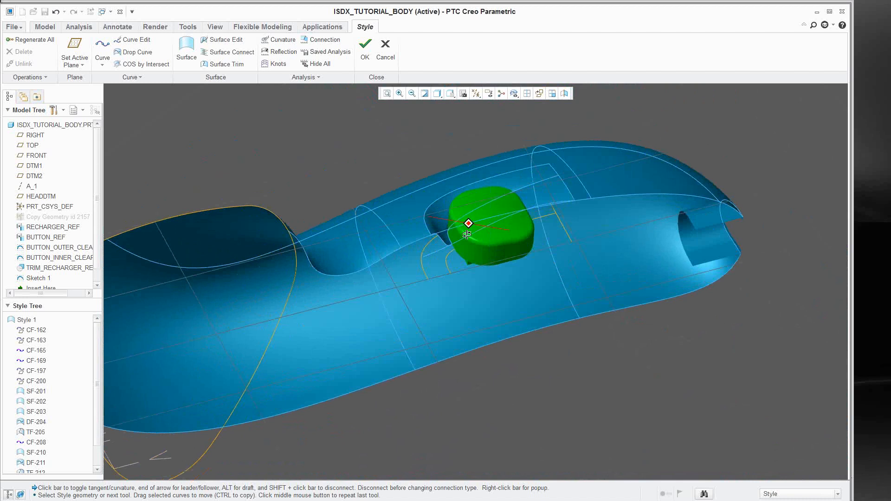
- Complete the Style 1 feature and return to the body part with its new recess surfaces
scroll(468, 226, up, 2)
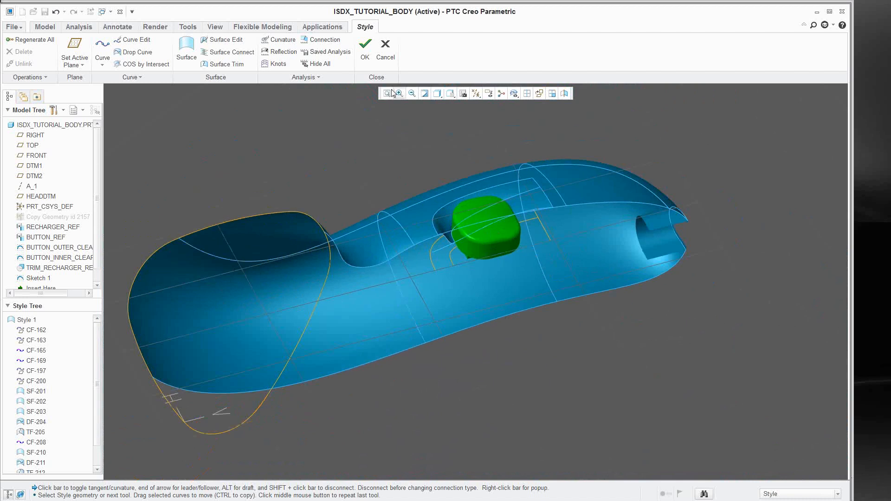
click(365, 47)
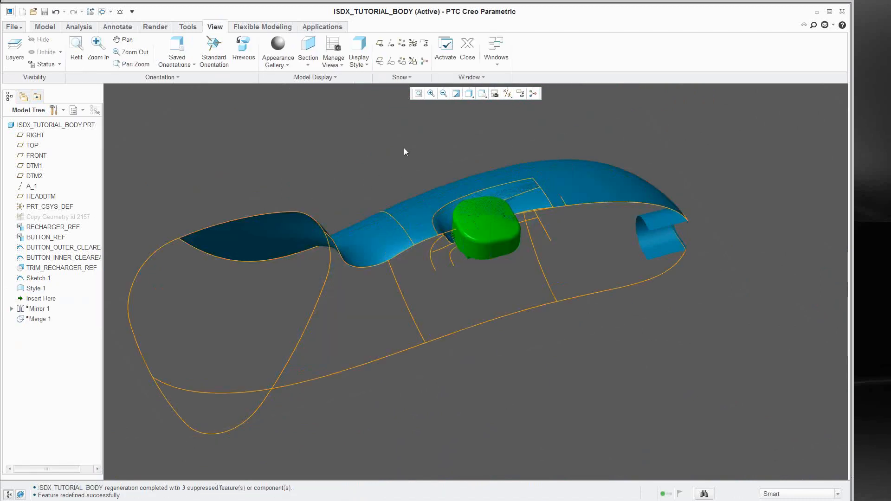
mouse_move(406, 152)
middle_down()
mouse_move(368, 179)
mouse_move(460, 188)
mouse_move(457, 152)
mouse_move(468, 322)
mouse_move(473, 252)
mouse_move(438, 221)
mouse_move(418, 244)
mouse_move(402, 209)
middle_up()
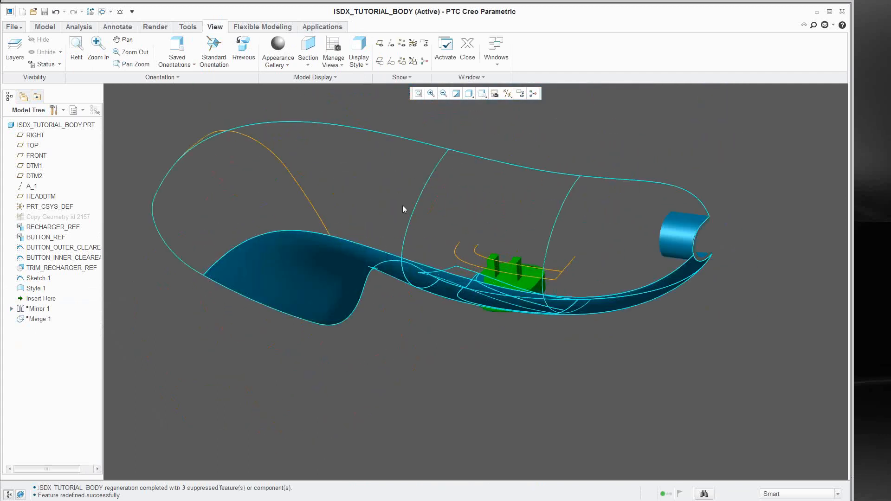
mouse_move(345, 217)
middle_down()
mouse_move(342, 225)
mouse_move(444, 232)
mouse_move(416, 303)
middle_up()
- Reopen Style 1 for editing, highlight SF-216, CF-162 and SF-201 in turn to review them, and close the feature
click(419, 297)
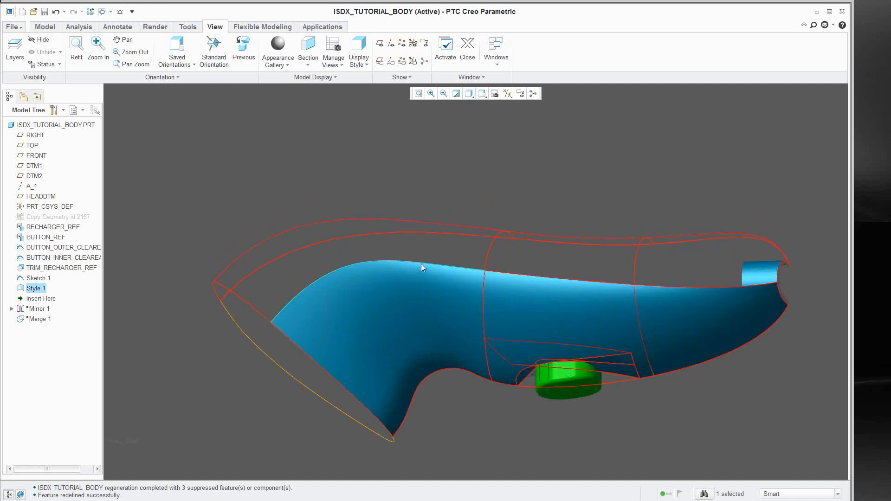
right_click(428, 288)
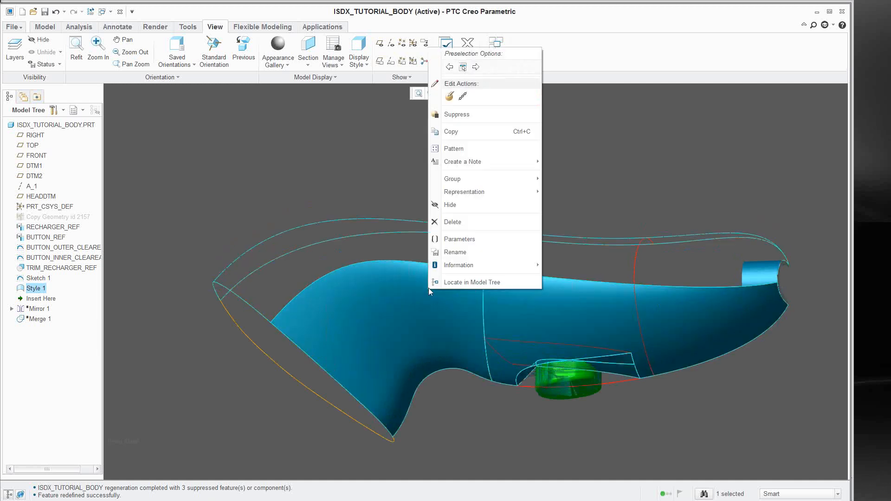
click(450, 97)
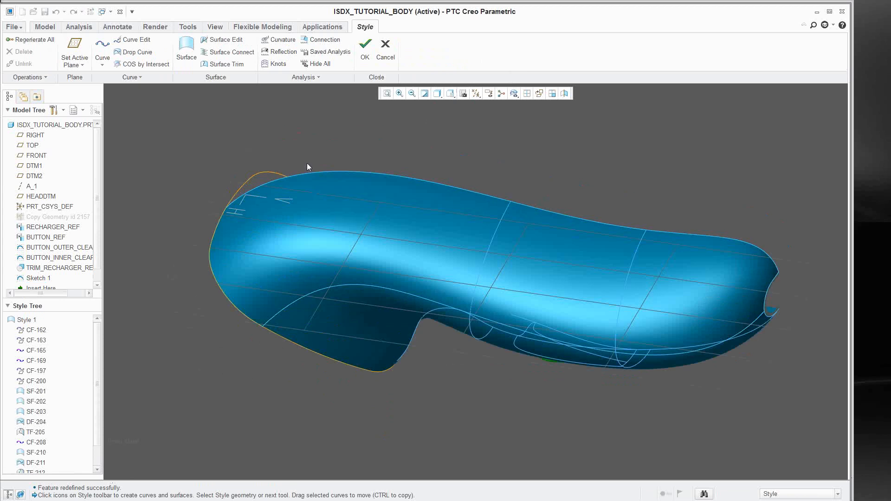
drag(96, 350, 97, 380)
click(42, 468)
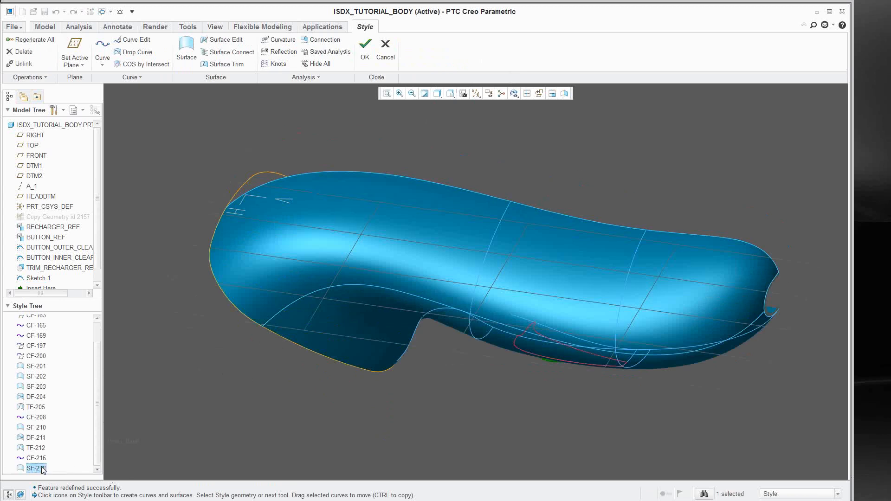
scroll(98, 401, up, 1)
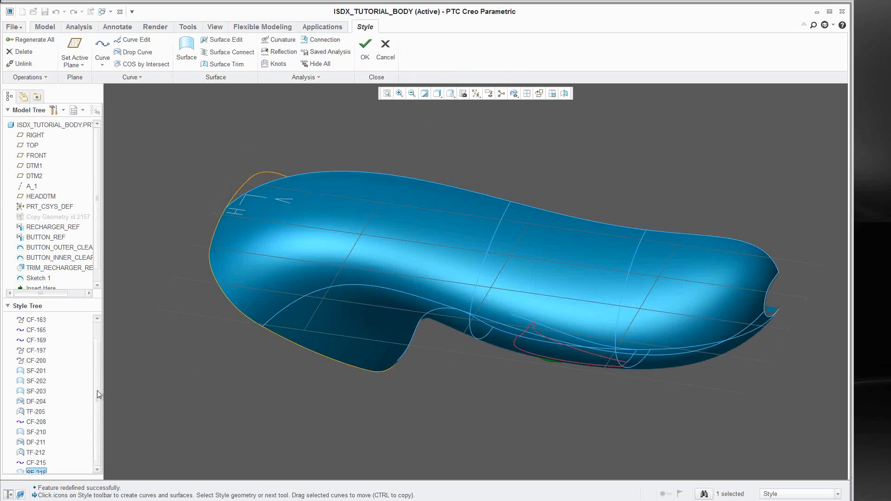
click(37, 331)
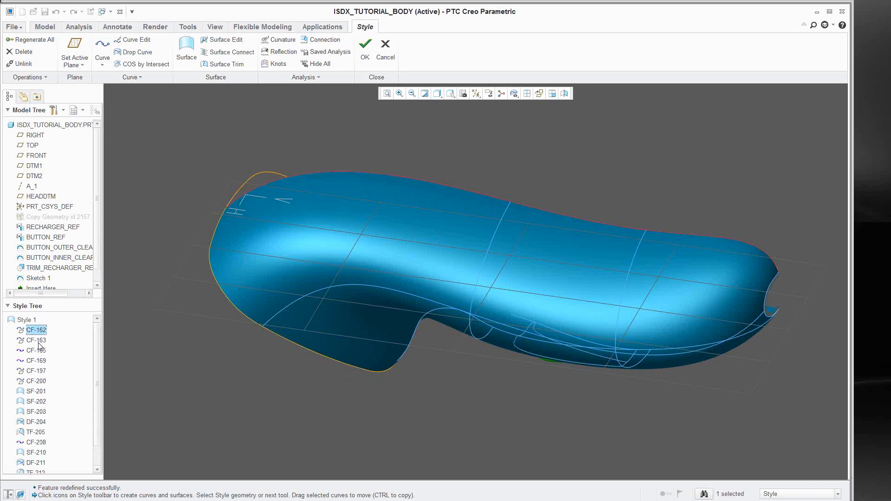
click(37, 392)
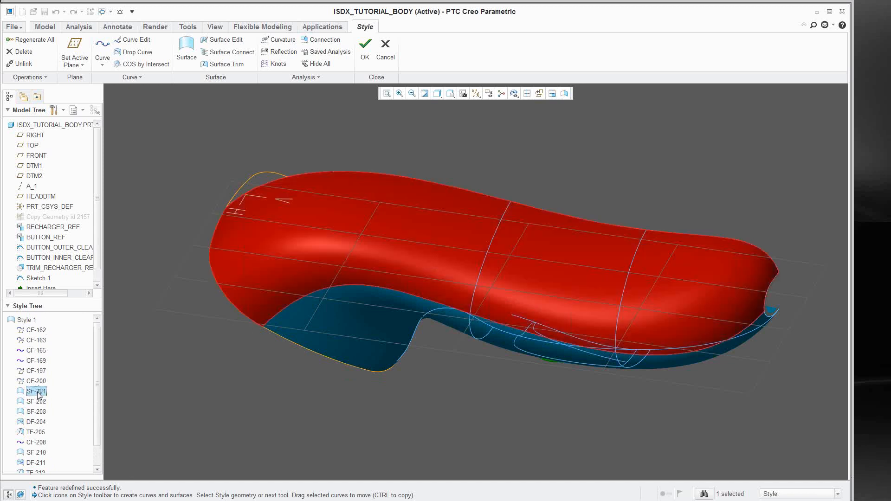
click(365, 49)
click(361, 130)
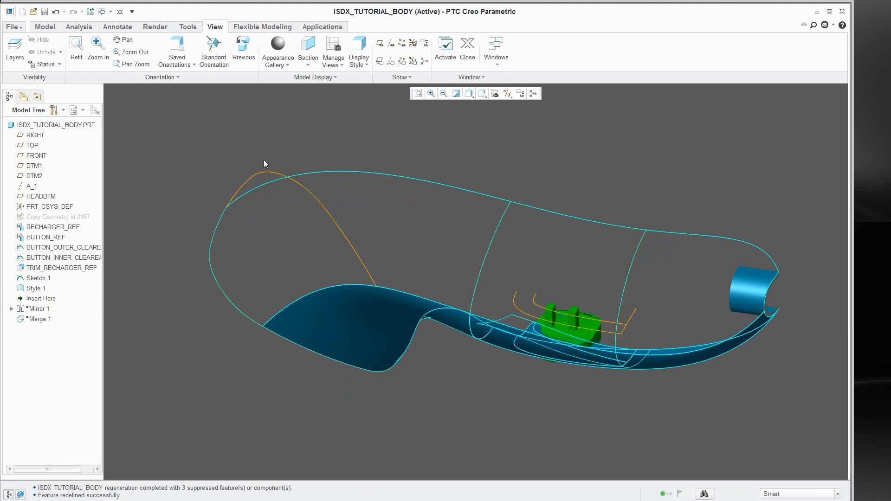
- Regenerate the body part and close the ModelCHECK report
click(44, 27)
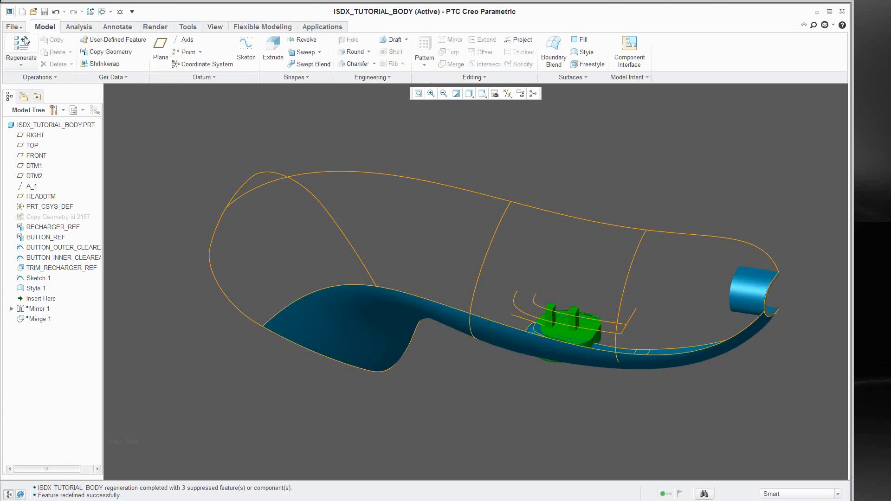
click(21, 46)
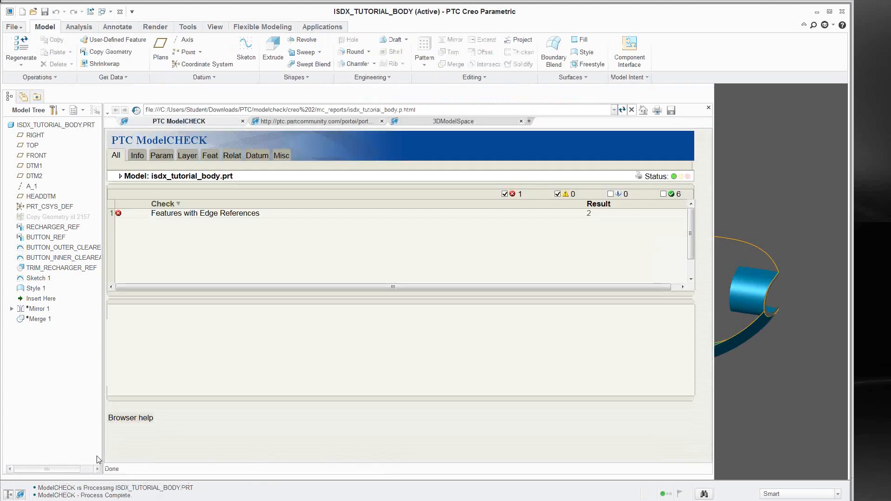
click(708, 108)
- Move the model's insertion point below Mirror 1 to resume the mirrored half of the body
middle_drag(459, 256, 531, 277)
scroll(509, 304, up, 5)
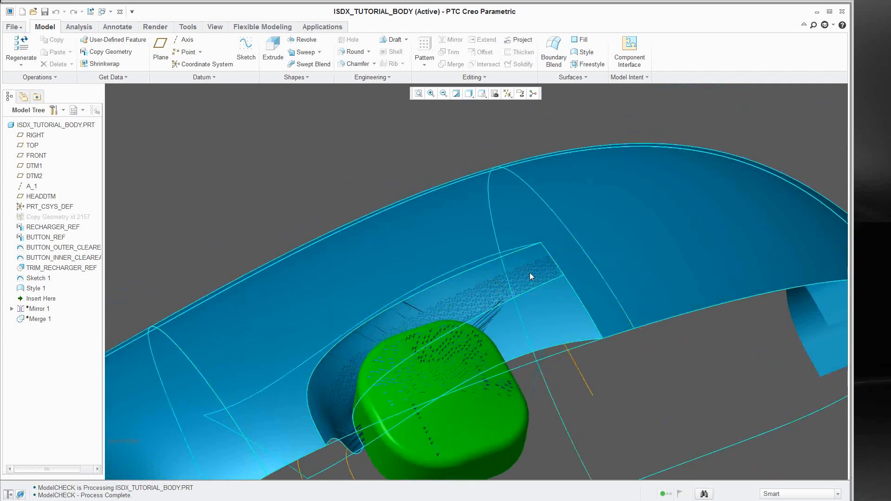
scroll(531, 276, down, 3)
shift+middle_drag(446, 279, 456, 243)
drag(55, 303, 55, 312)
scroll(408, 258, up, 2)
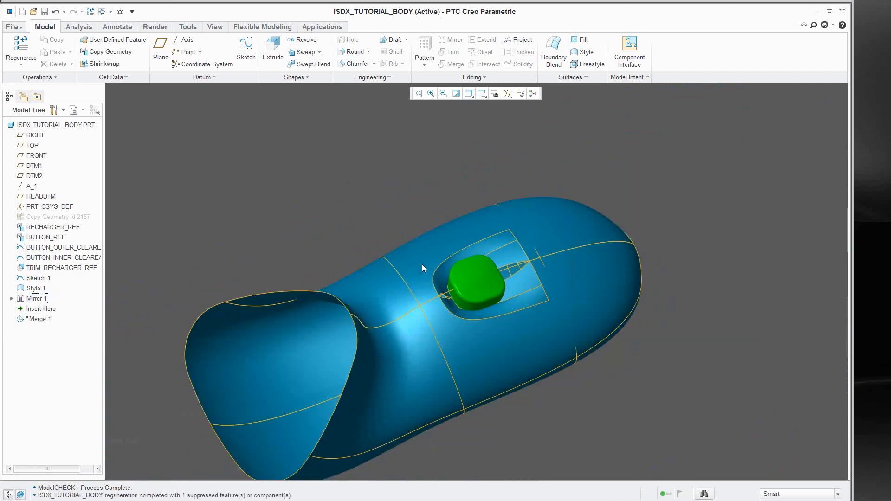
shift+middle_drag(422, 264, 428, 228)
scroll(530, 213, down, 3)
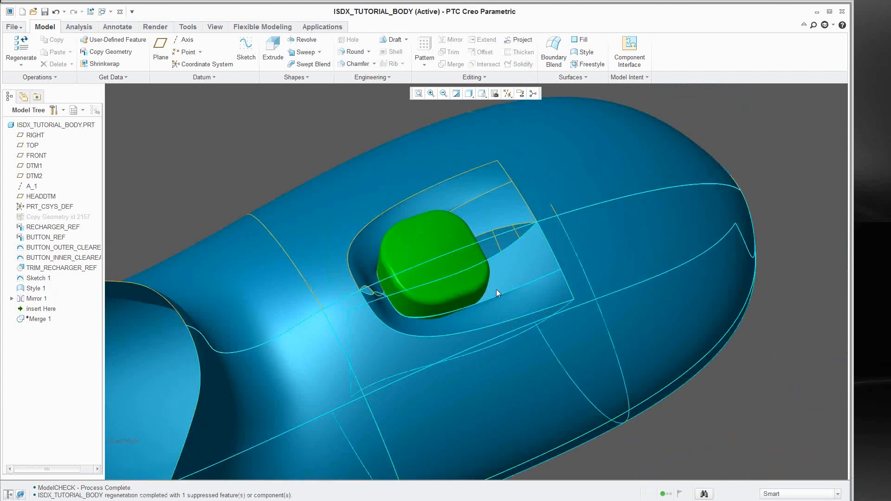
- Move the model's insertion point below Merge 1 to resume the merge of the body halves
mouse_move(389, 299)
middle_down()
mouse_move(414, 349)
mouse_move(433, 342)
middle_up()
mouse_move(302, 328)
middle_down()
mouse_move(282, 366)
mouse_move(298, 253)
middle_up()
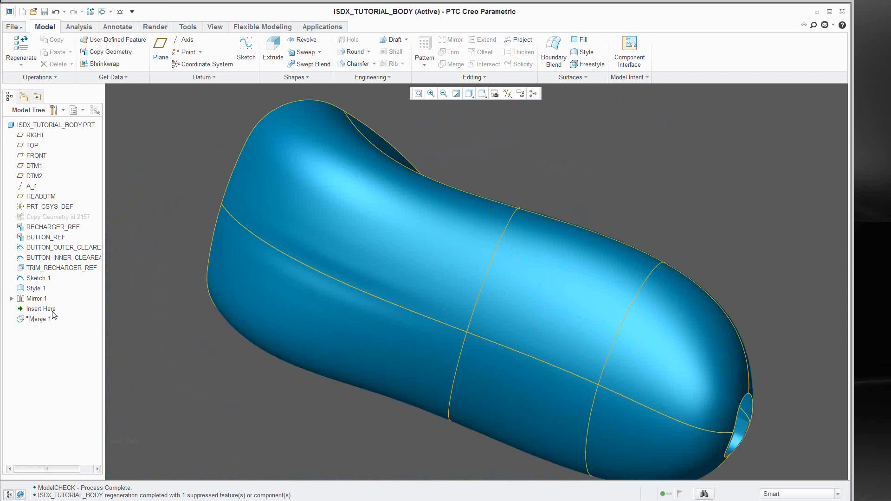
drag(53, 312, 48, 326)
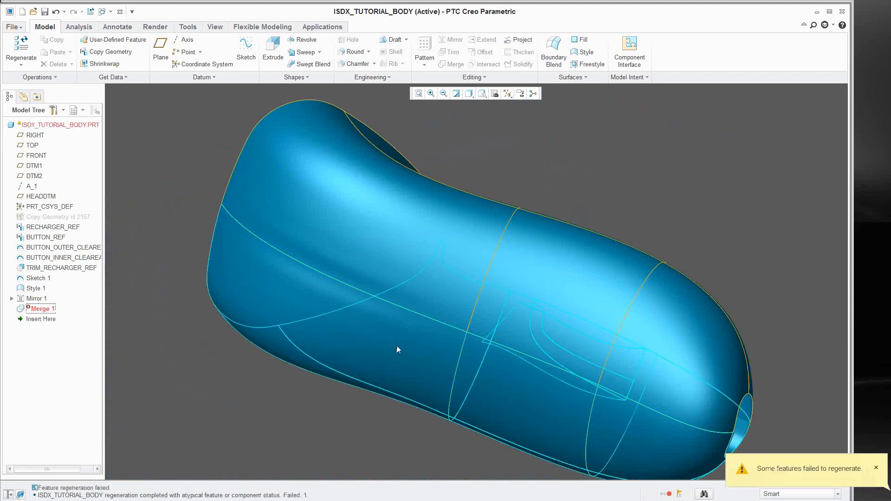
middle_drag(448, 277, 499, 202)
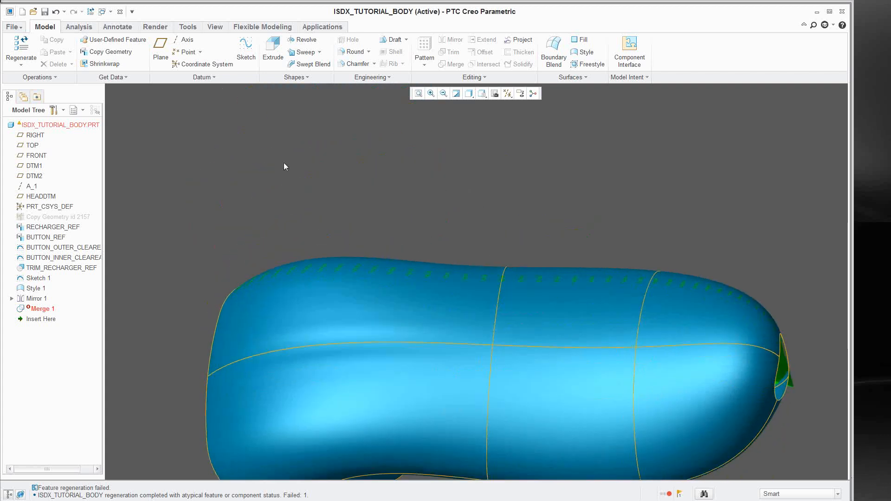
- Switch to the SHAVER_ISDX.ASM window and examine how the body meets the shaver head and power button from several sides
click(111, 11)
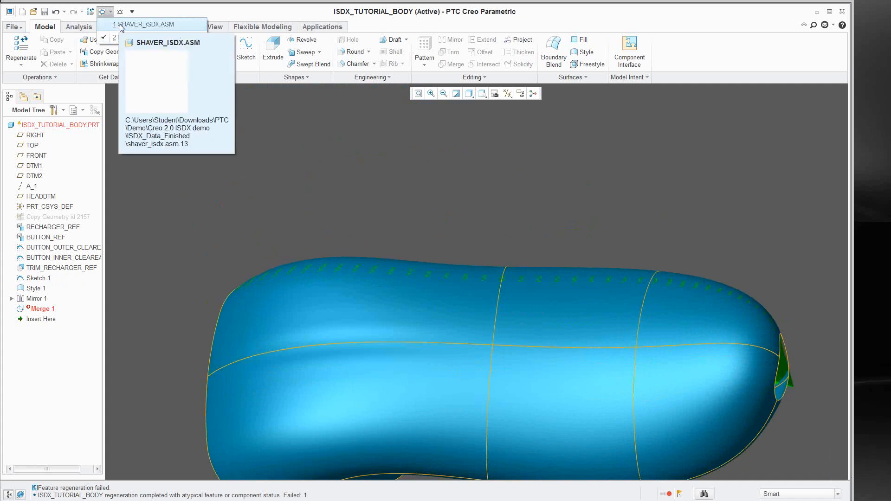
click(121, 25)
middle_drag(201, 188, 363, 195)
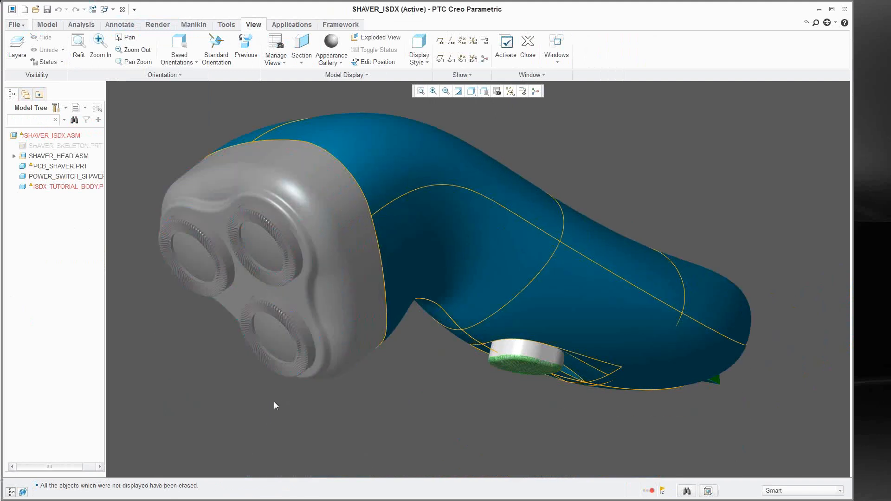
shift+middle_drag(274, 402, 262, 416)
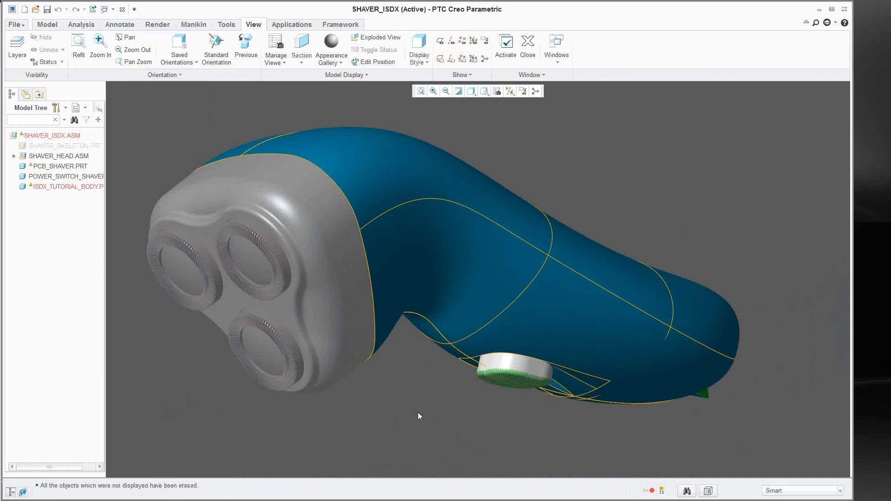
mouse_move(531, 386)
middle_down()
mouse_move(442, 390)
mouse_move(464, 388)
middle_up()
mouse_move(576, 360)
shift+middle_down()
mouse_move(353, 373)
mouse_move(394, 355)
mouse_move(403, 331)
mouse_move(342, 297)
shift+middle_up()
scroll(539, 309, down, 5)
scroll(523, 332, up, 6)
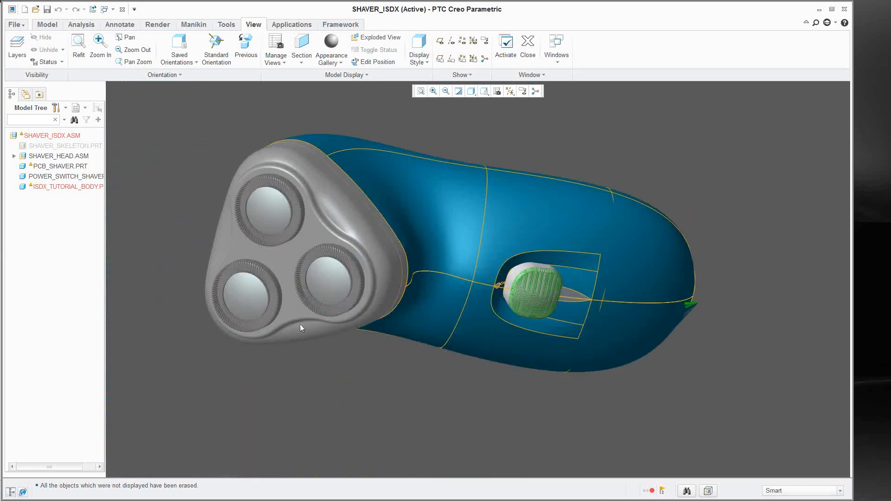
middle_drag(285, 320, 325, 201)
middle_drag(290, 384, 292, 265)
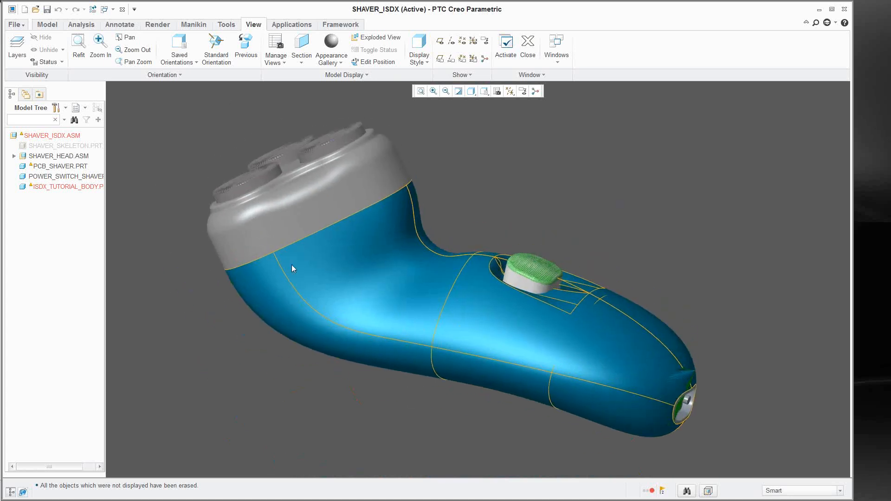
mouse_move(398, 211)
middle_down()
mouse_move(405, 218)
mouse_move(440, 122)
mouse_move(422, 221)
middle_up()
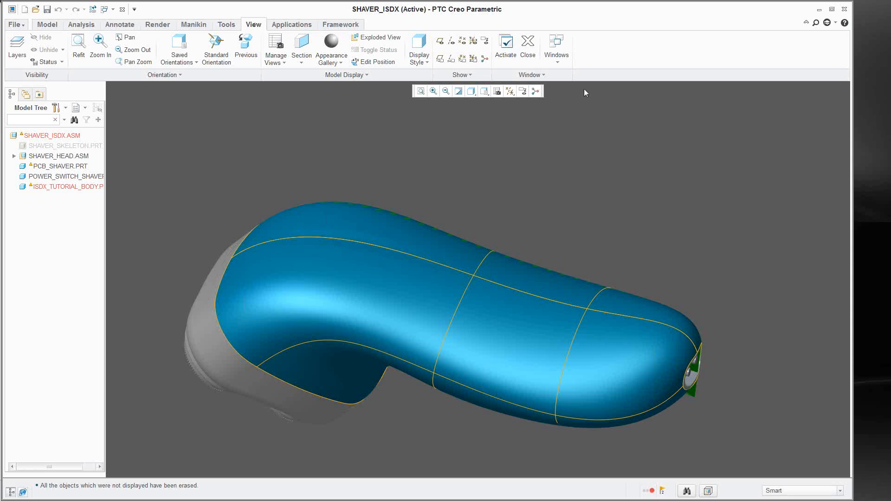
- Minimize the shaver assembly and body part windows to switch to the contact information slide in PowerPoint
click(819, 9)
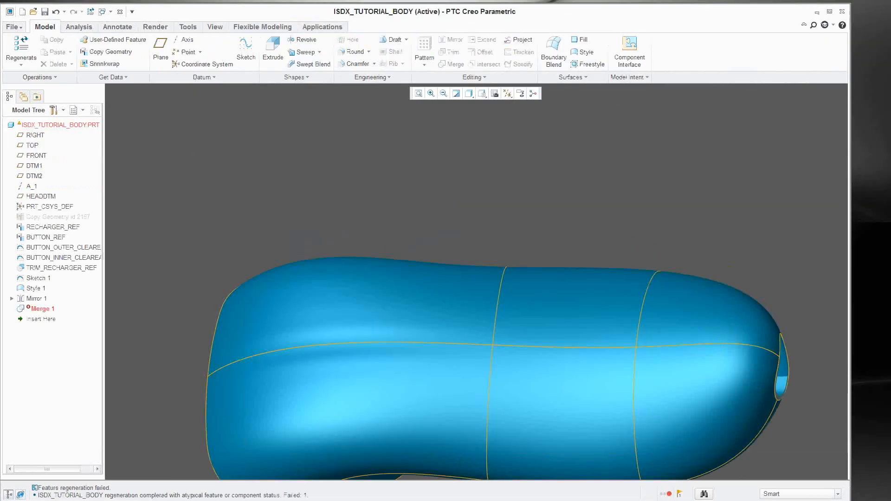
click(817, 12)
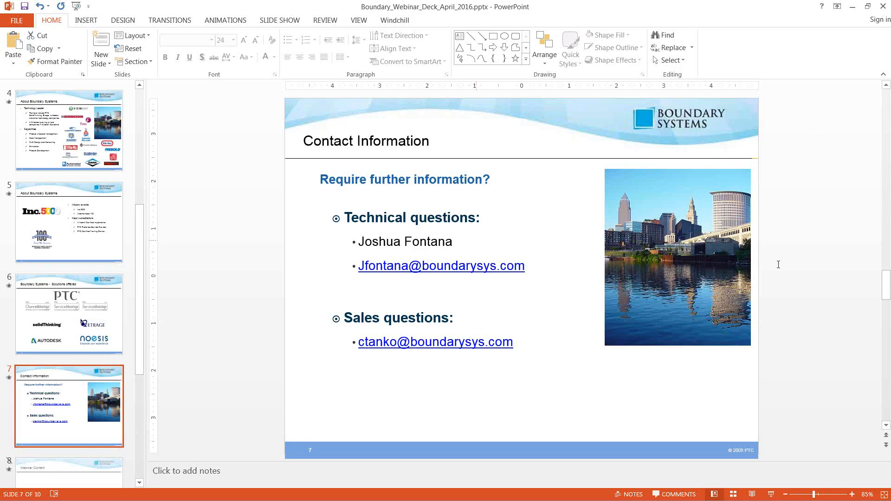